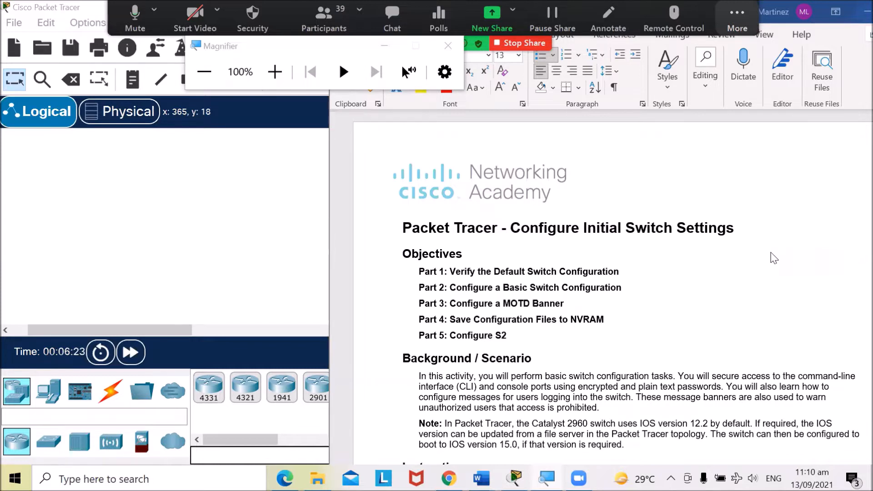
- Read through the lab document's objectives, background and Part 1 instructions for configuring initial switch settings
scroll(774, 258, down, 1)
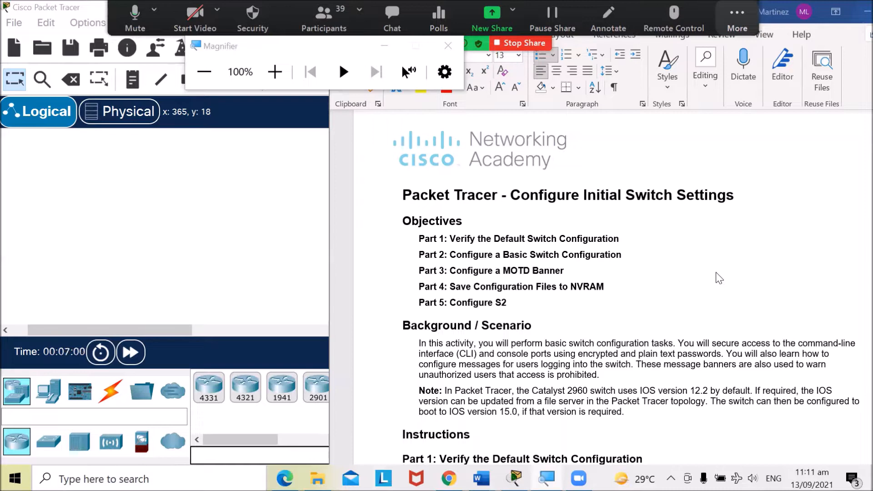
scroll(719, 278, down, 4)
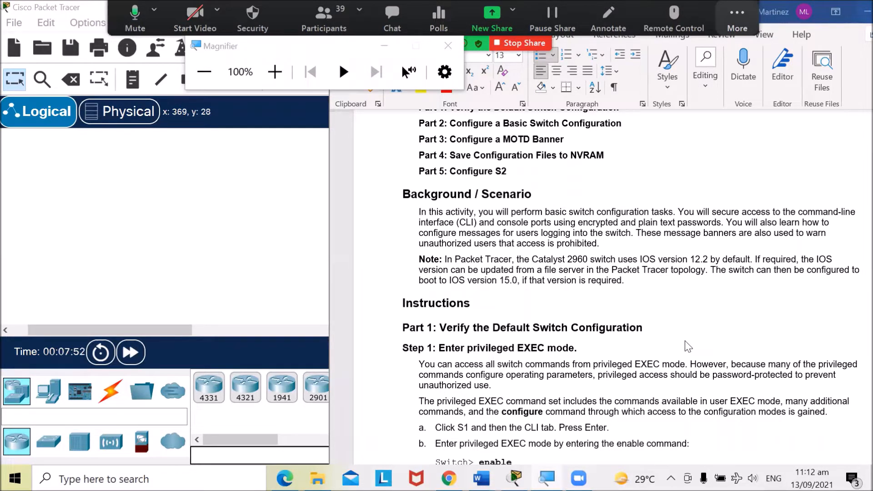
click(49, 441)
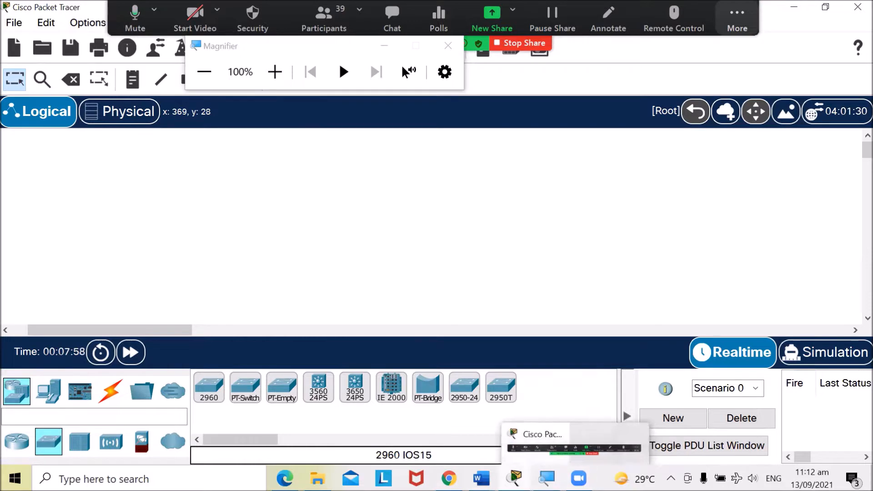
click(481, 478)
click(552, 415)
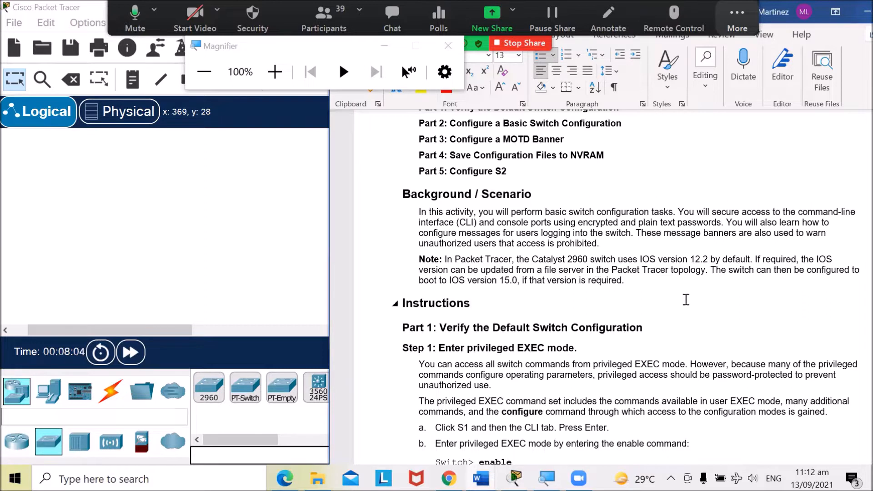
scroll(686, 298, down, 1)
scroll(686, 298, down, 3)
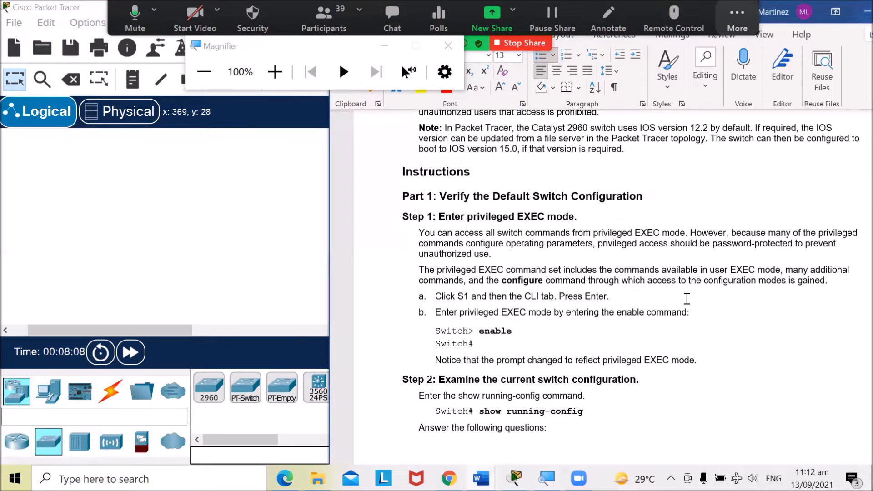
scroll(686, 298, down, 1)
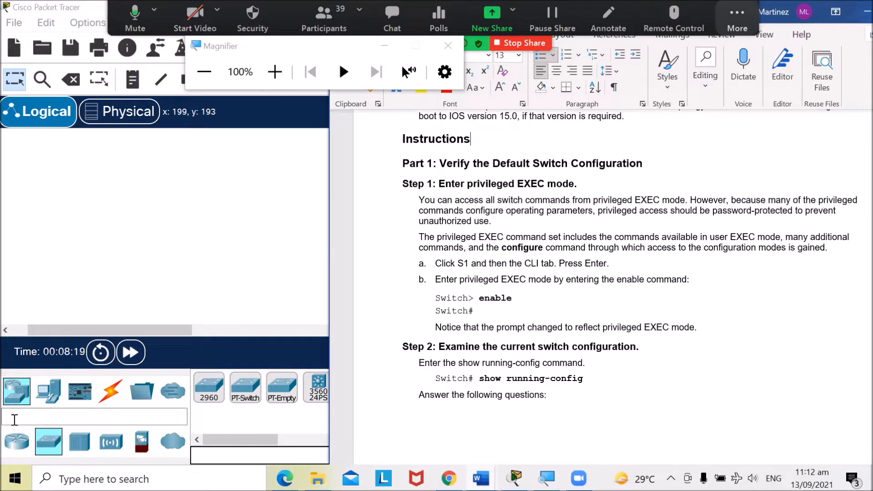
- Place two 2960 switches side by side on the logical workspace
click(166, 269)
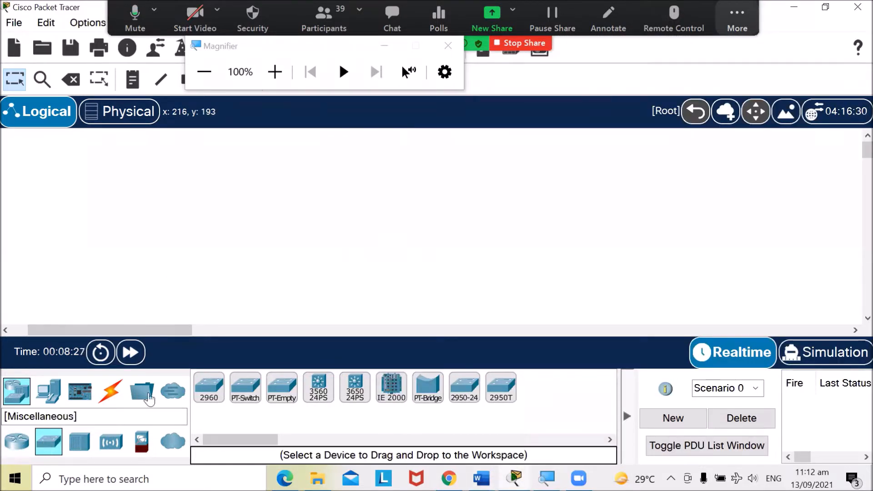
drag(214, 389, 157, 207)
drag(214, 390, 202, 166)
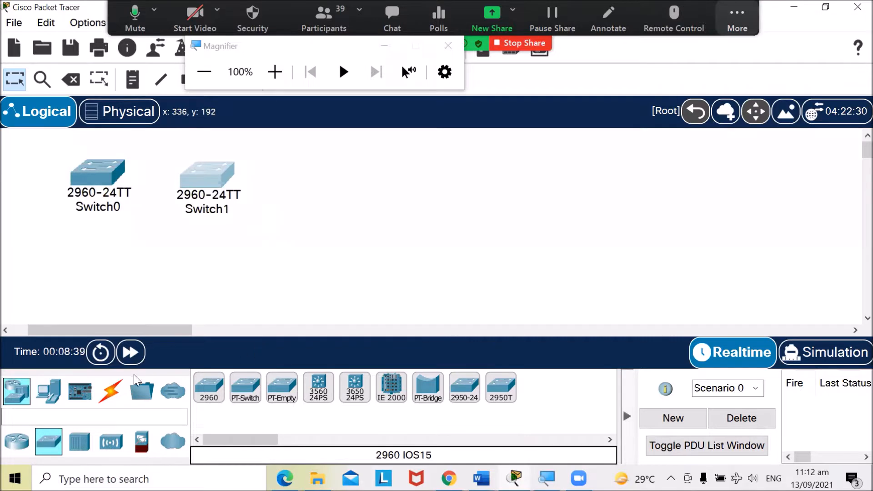
- Add two generic PCs below the switches and align them under each switch
click(50, 401)
drag(209, 387, 207, 273)
drag(200, 389, 80, 282)
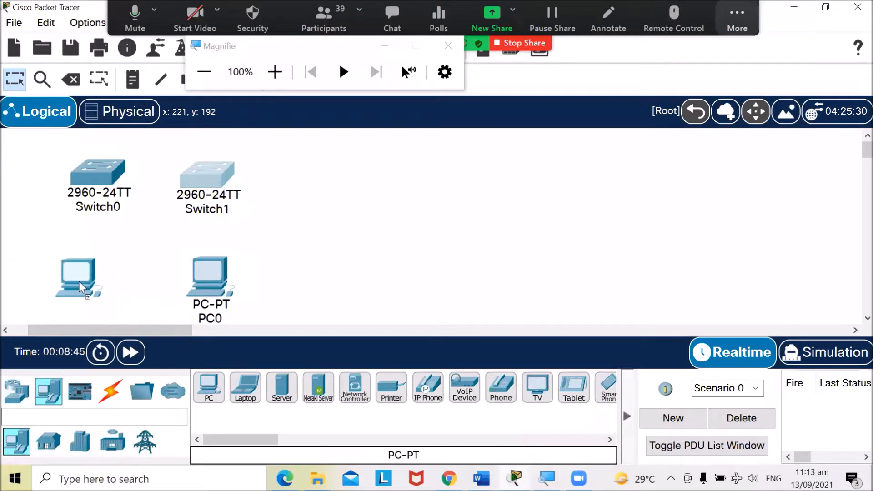
drag(217, 276, 215, 269)
drag(98, 275, 100, 253)
drag(206, 274, 200, 269)
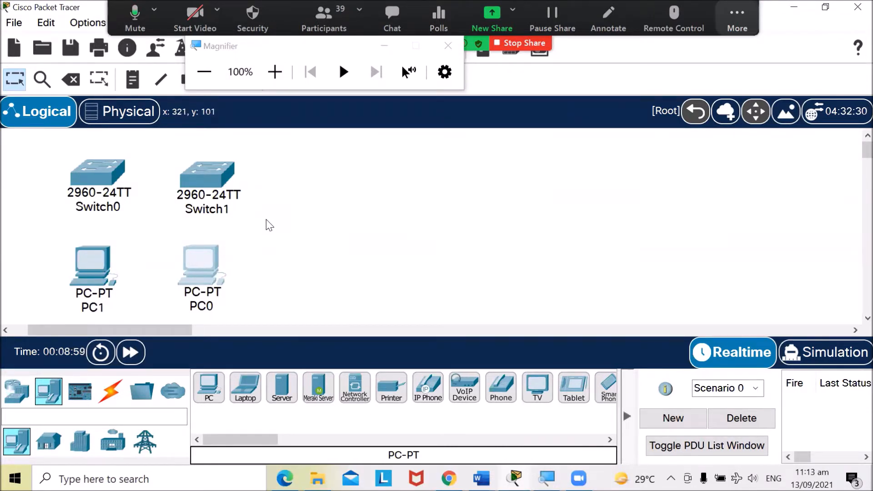
- Connect PC1's FastEthernet0 to Switch0's FastEthernet0/1 with a copper straight-through cable
click(115, 398)
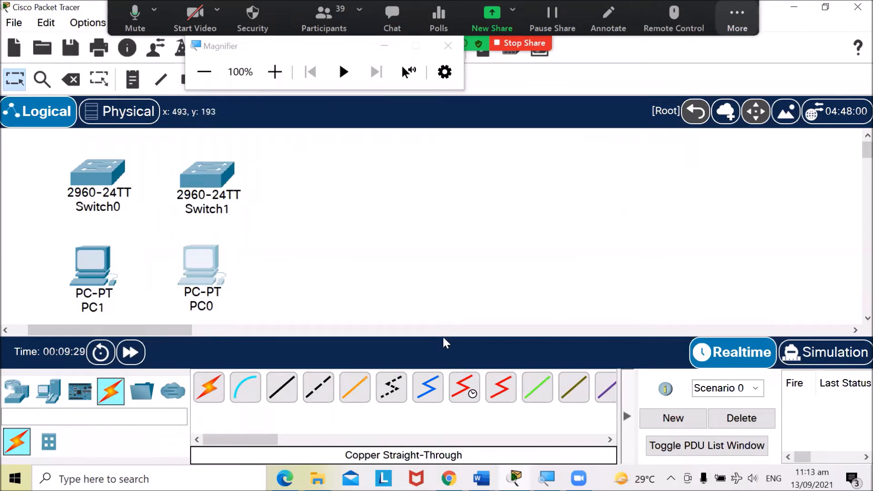
click(285, 395)
click(284, 396)
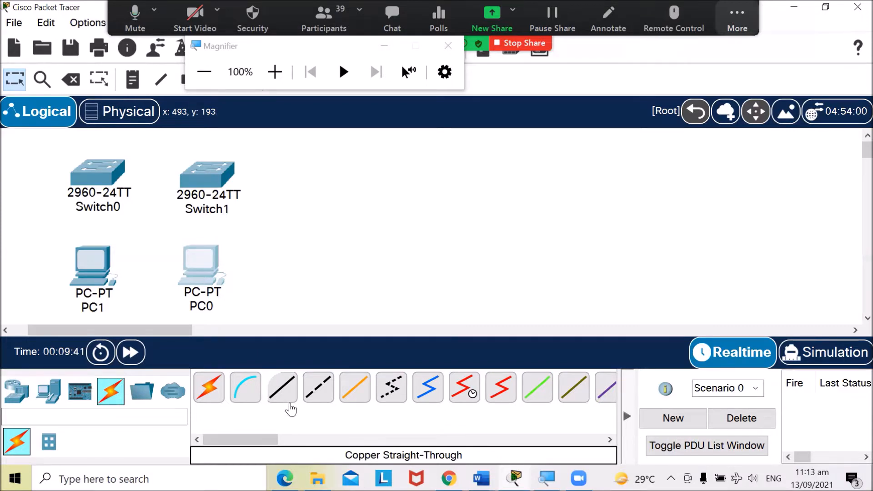
click(282, 388)
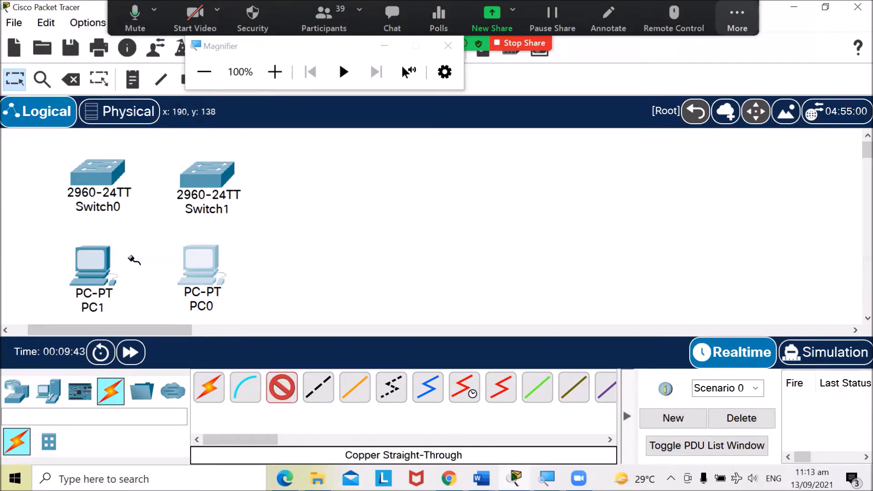
click(101, 265)
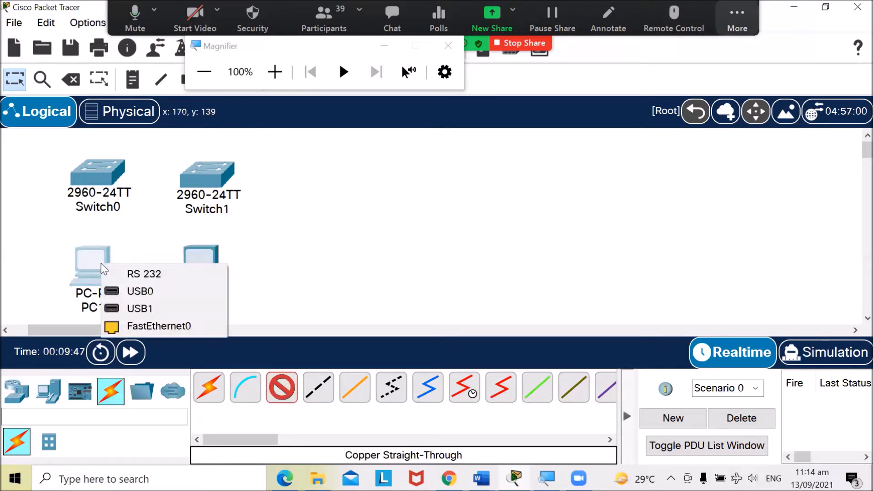
click(131, 326)
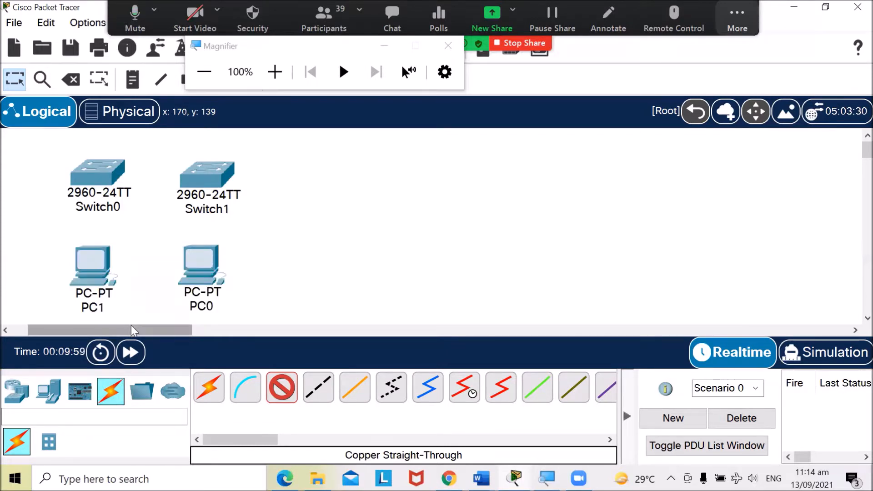
click(92, 170)
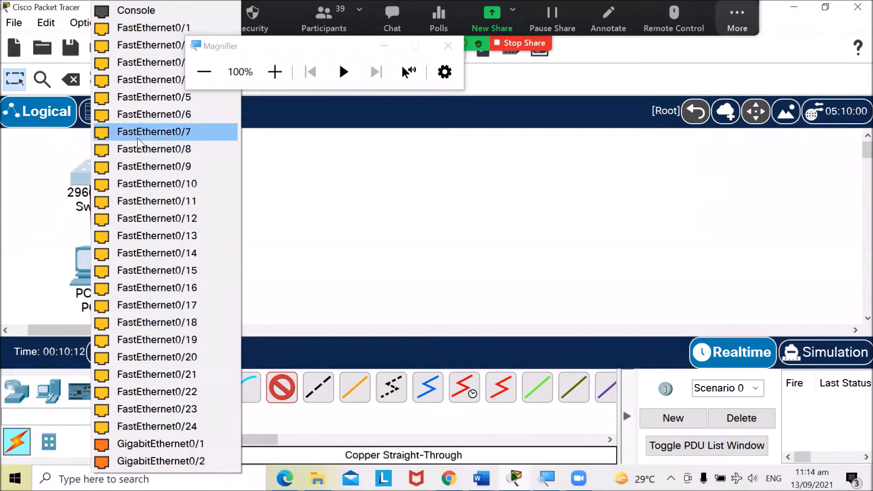
click(140, 29)
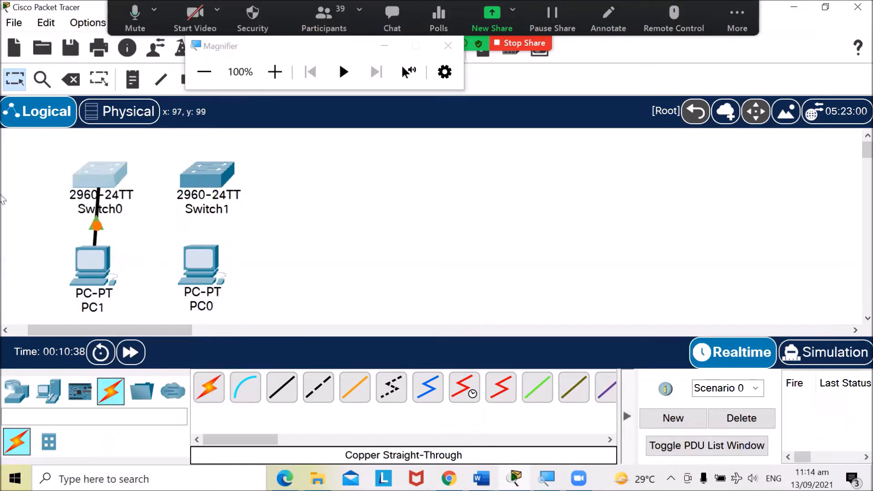
- Connect PC0's FastEthernet0 to Switch1's FastEthernet0/1 with a copper straight-through cable
drag(109, 175, 102, 178)
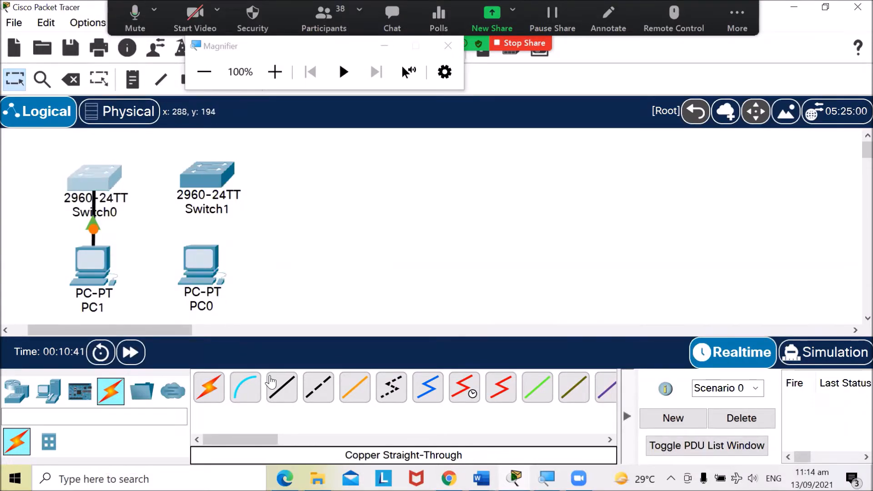
click(279, 386)
click(196, 258)
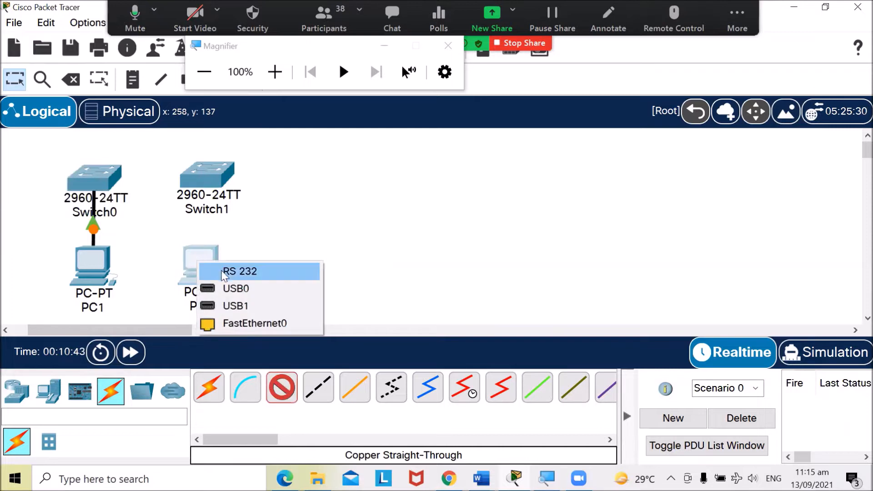
click(237, 324)
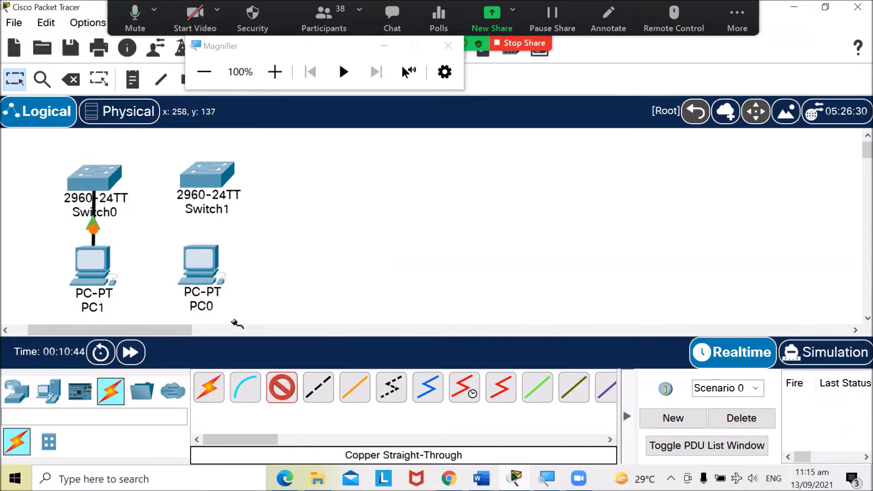
click(203, 170)
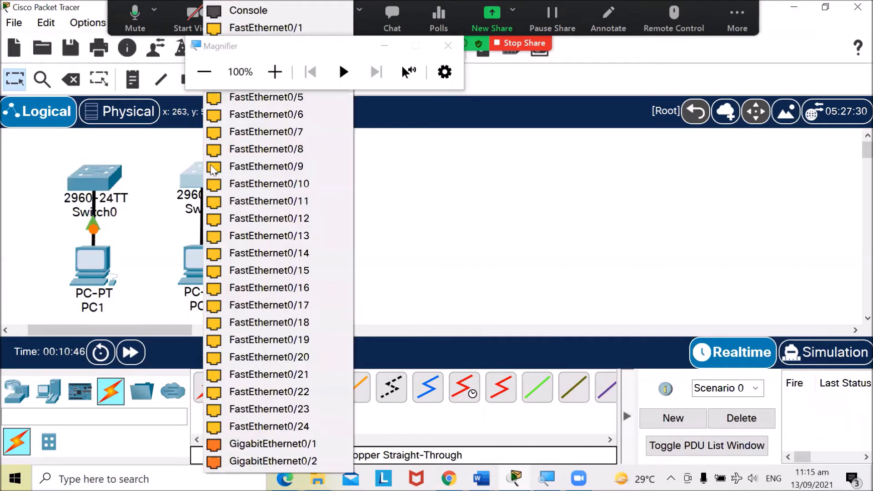
click(256, 29)
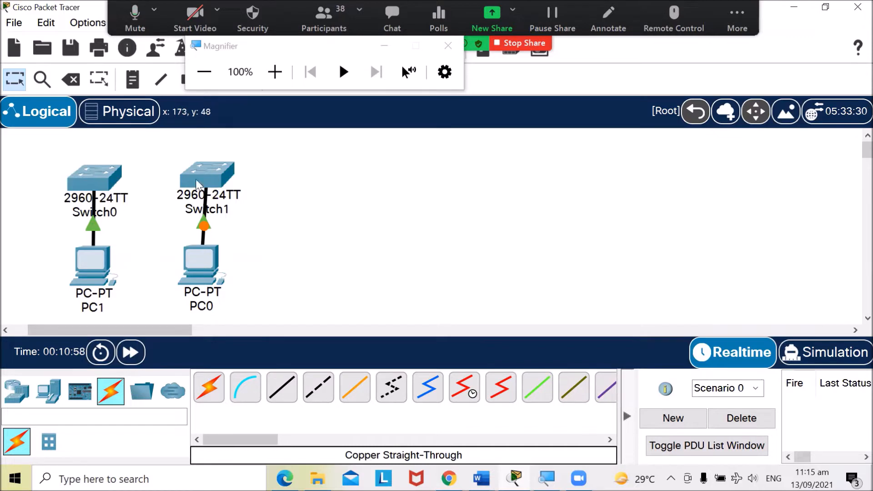
- Link Switch0's FastEthernet0/2 to Switch1's FastEthernet0/2 using a copper cross-over cable
click(321, 397)
click(324, 395)
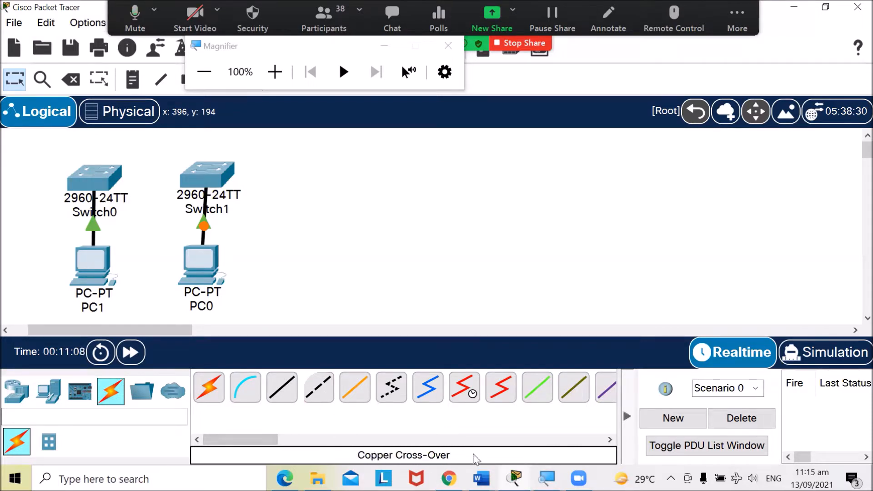
click(321, 392)
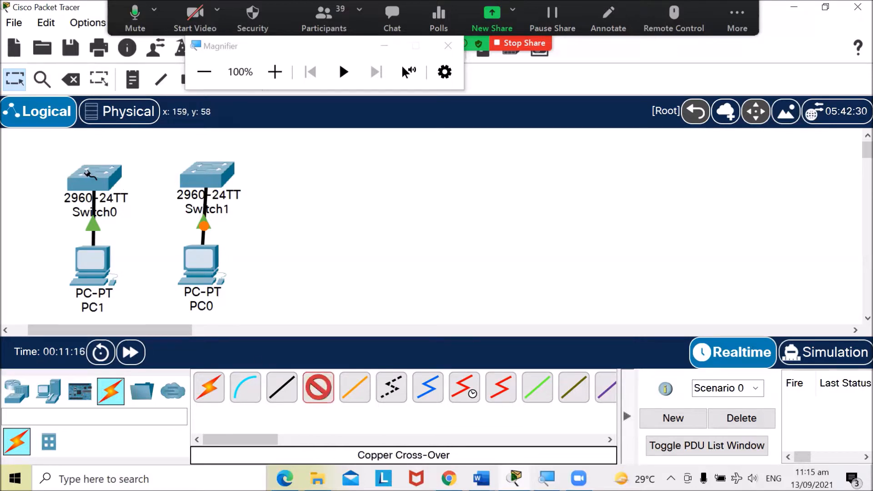
click(88, 176)
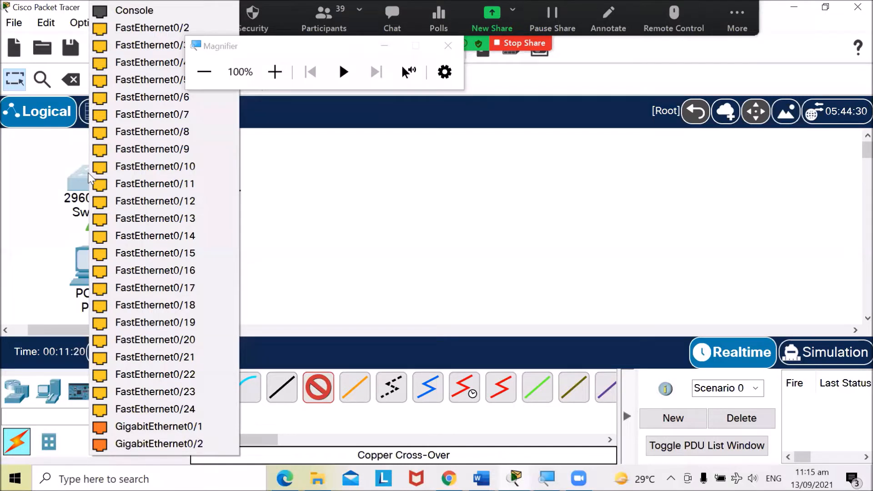
click(116, 26)
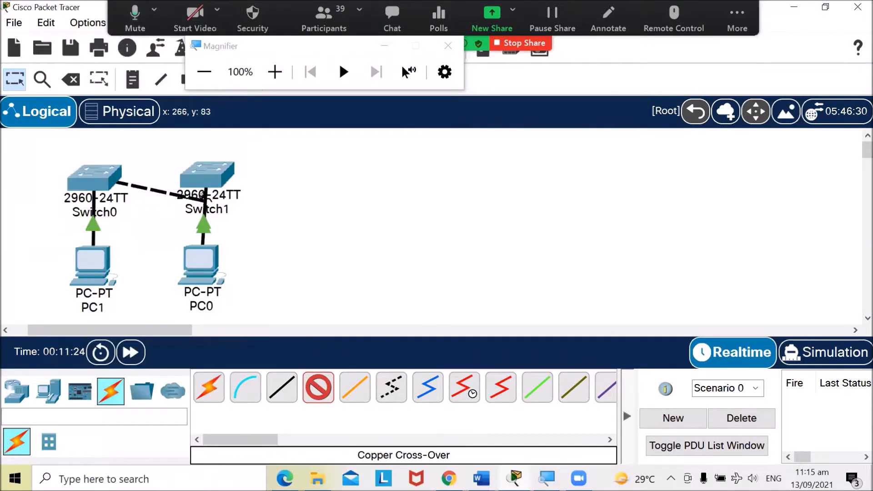
click(203, 172)
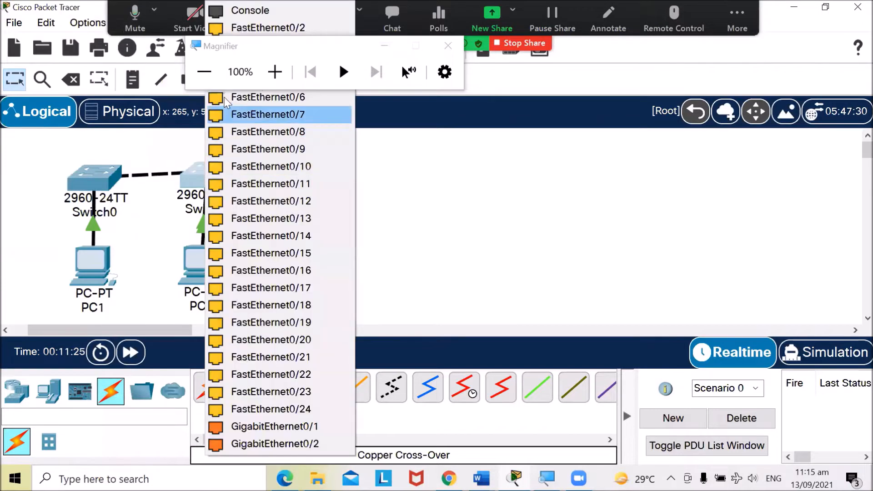
click(241, 29)
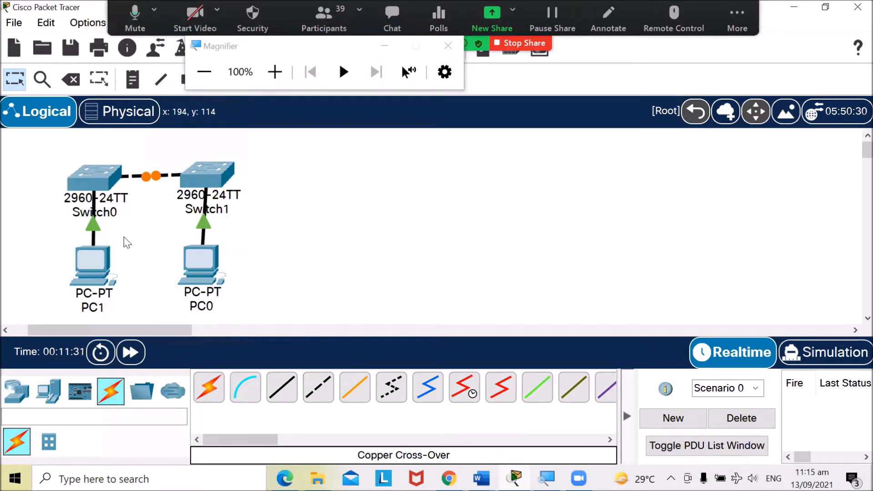
- Rearrange Switch1, PC0 and PC1 to tidy the topology layout
drag(194, 178, 206, 184)
drag(202, 259, 220, 258)
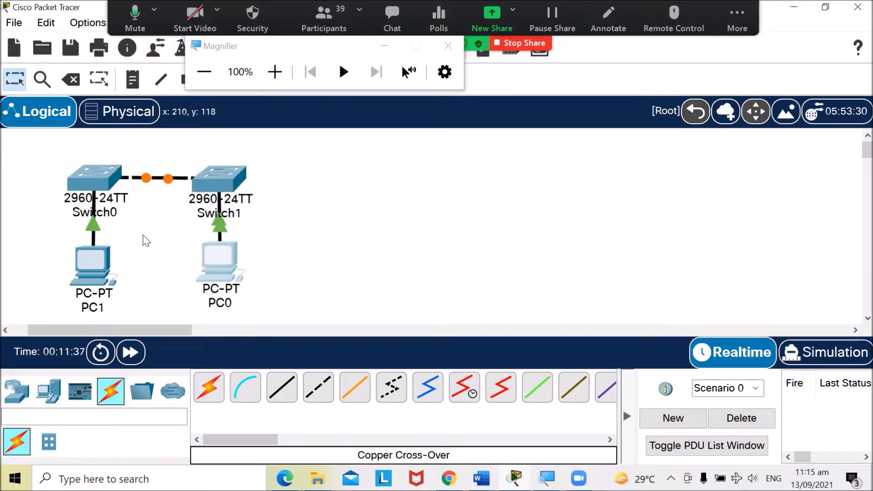
drag(225, 185, 230, 185)
drag(226, 257, 409, 271)
drag(78, 255, 99, 275)
drag(414, 276, 243, 281)
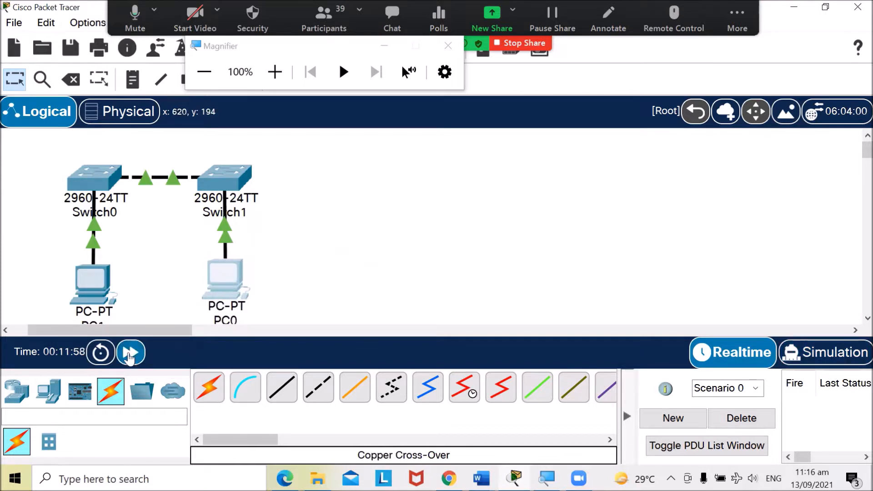
- Fast-forward the simulation time and inspect the port labels on the switch-to-switch link
click(131, 352)
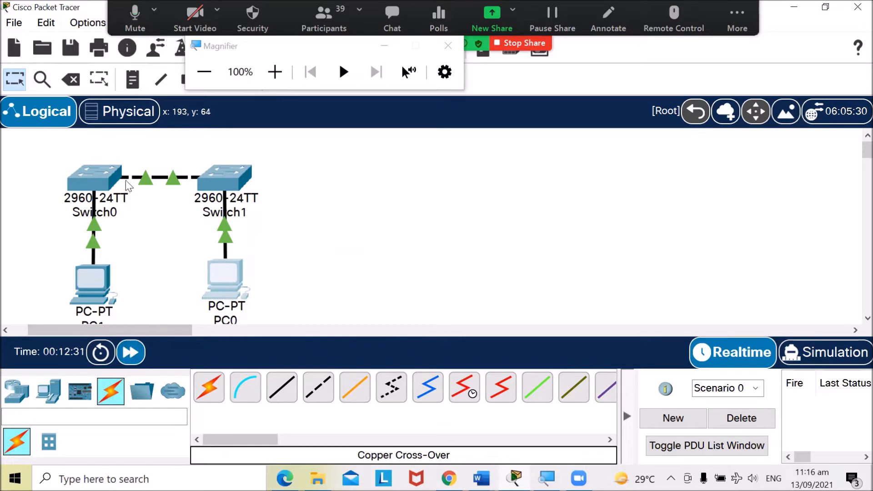
mouse_move(96, 174)
click(867, 318)
click(867, 318)
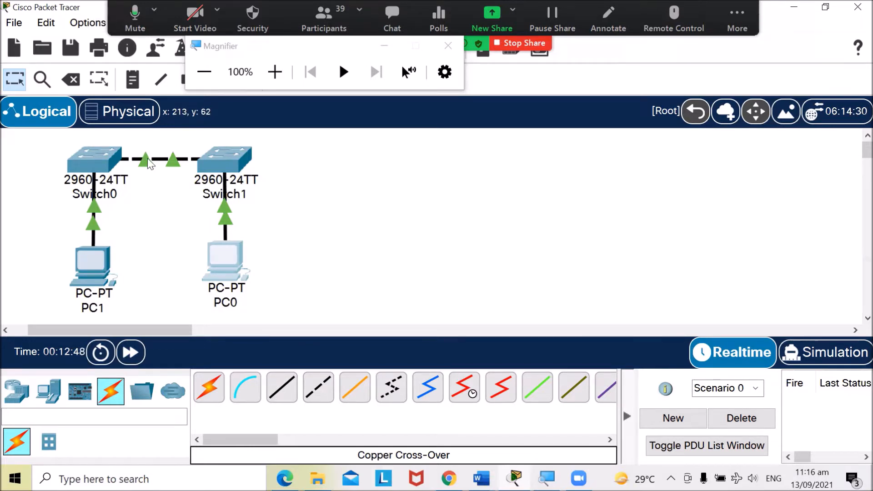
mouse_move(147, 162)
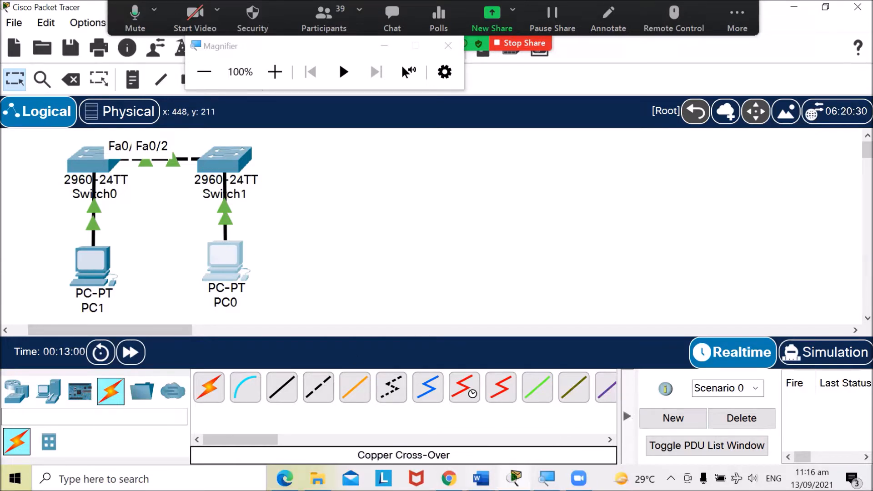
- Return to the lab document and review the Part 1 step instructions
mouse_move(480, 478)
click(590, 375)
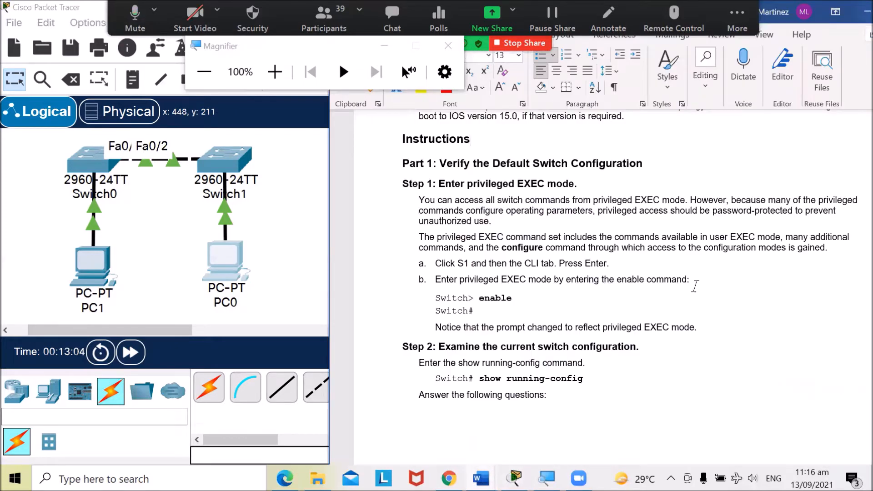
scroll(695, 244, up, 2)
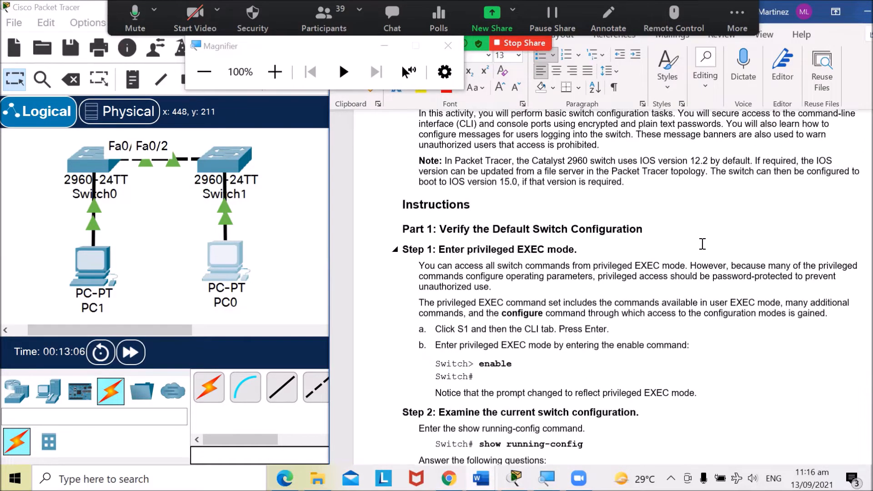
- Open Switch0's CLI and start the console session to get the user EXEC prompt
scroll(720, 246, down, 2)
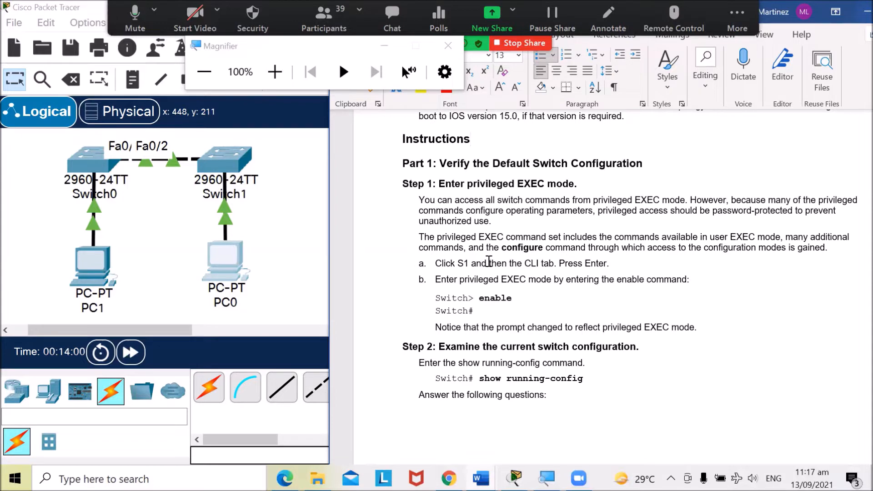
click(80, 159)
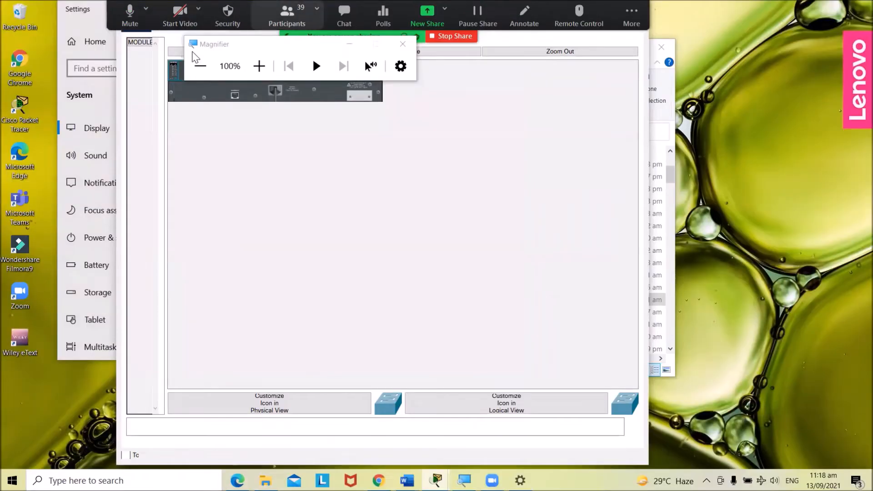
click(259, 66)
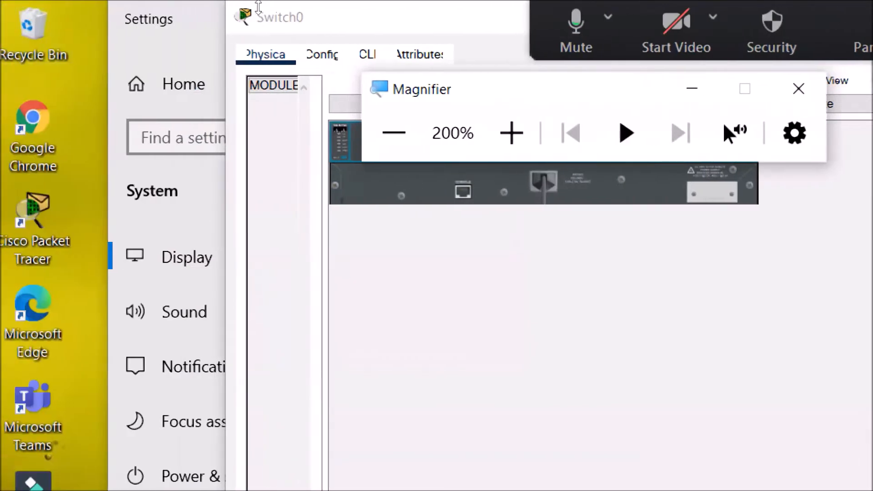
drag(259, 6, 233, 13)
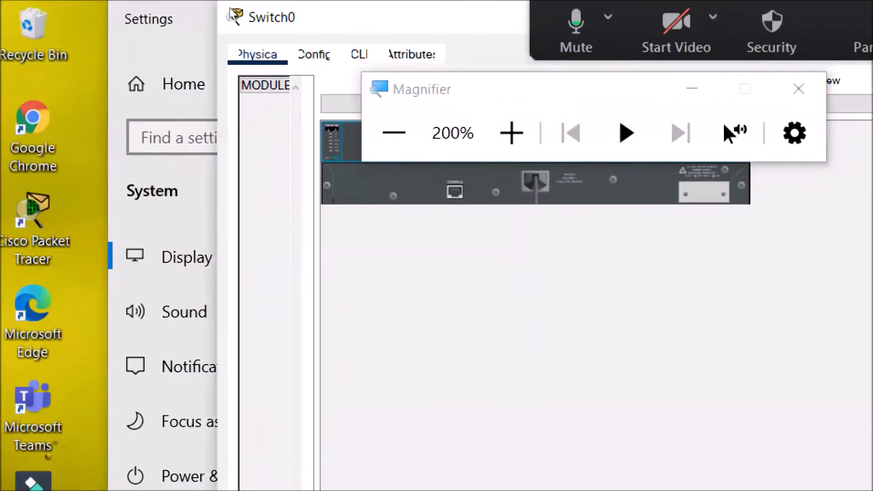
drag(231, 11, 1, 7)
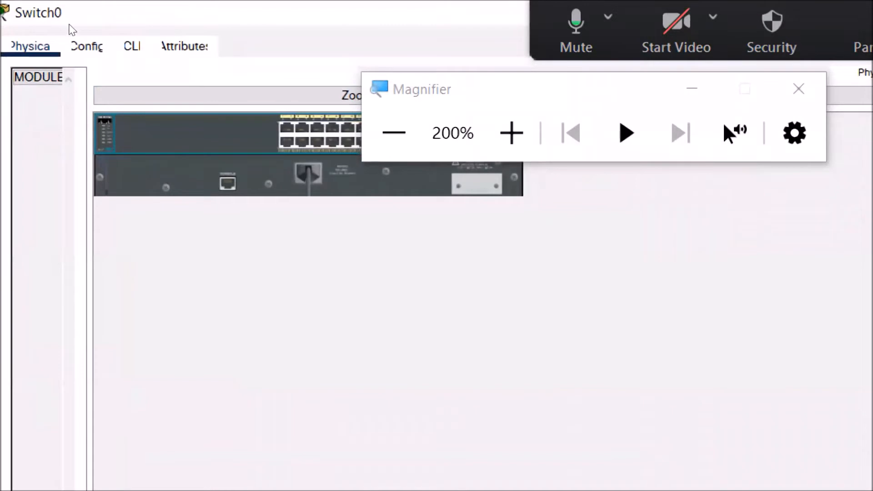
click(132, 45)
scroll(241, 205, up, 1)
scroll(213, 203, down, 1)
scroll(224, 216, up, 1)
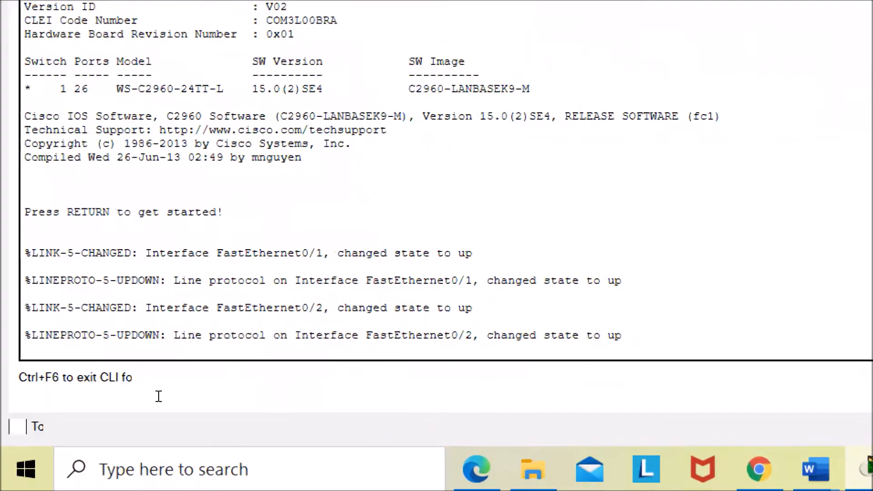
key(Return)
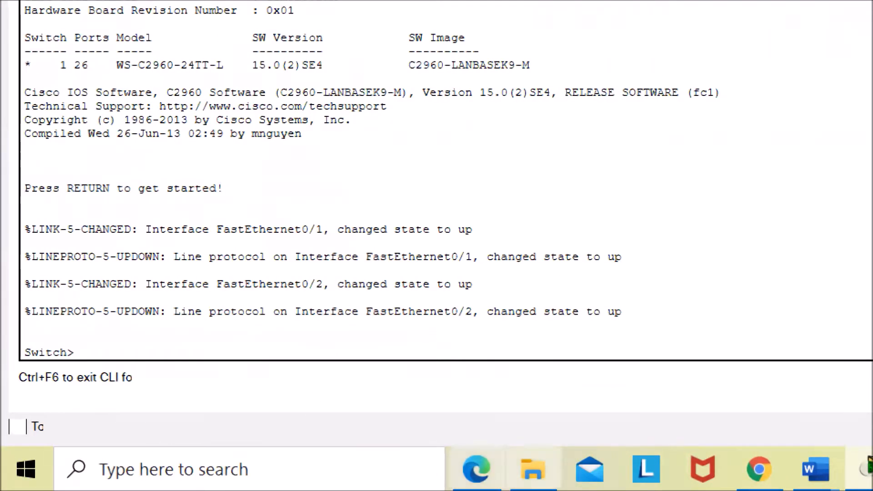
- Check the lab's Step 1 instructions and enter privileged EXEC mode on Switch0 with the enable command
mouse_move(816, 469)
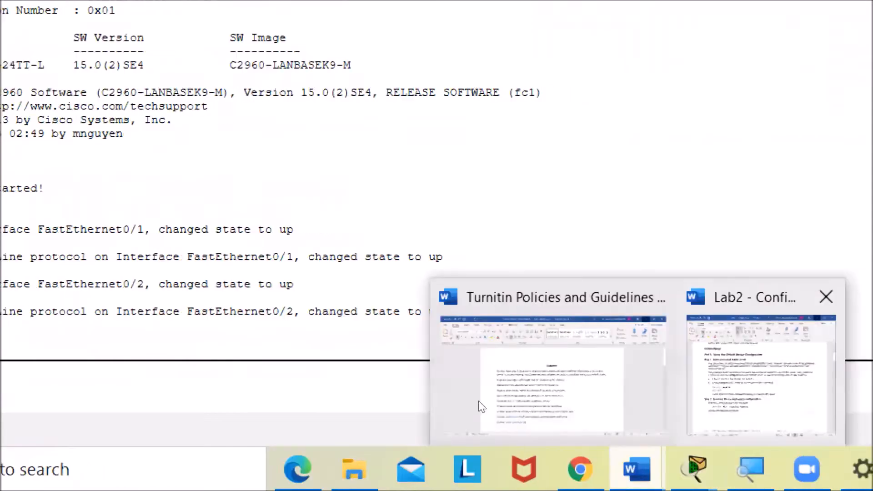
click(450, 432)
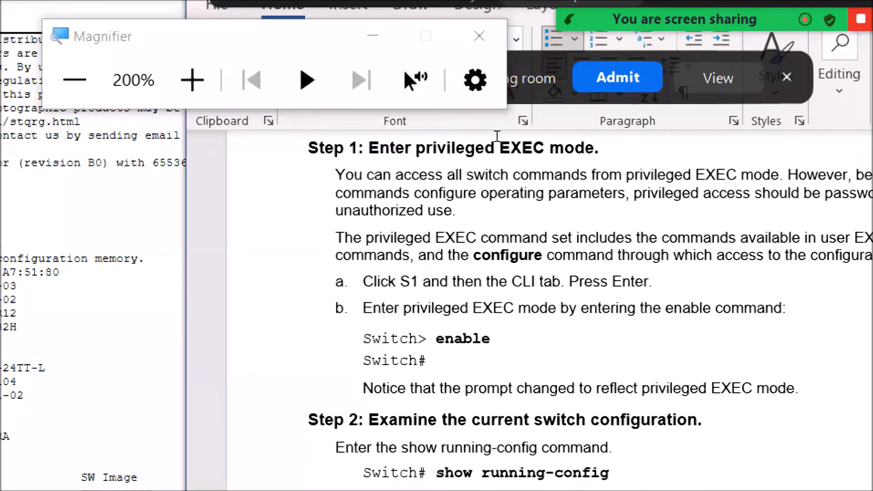
scroll(523, 164, down, 2)
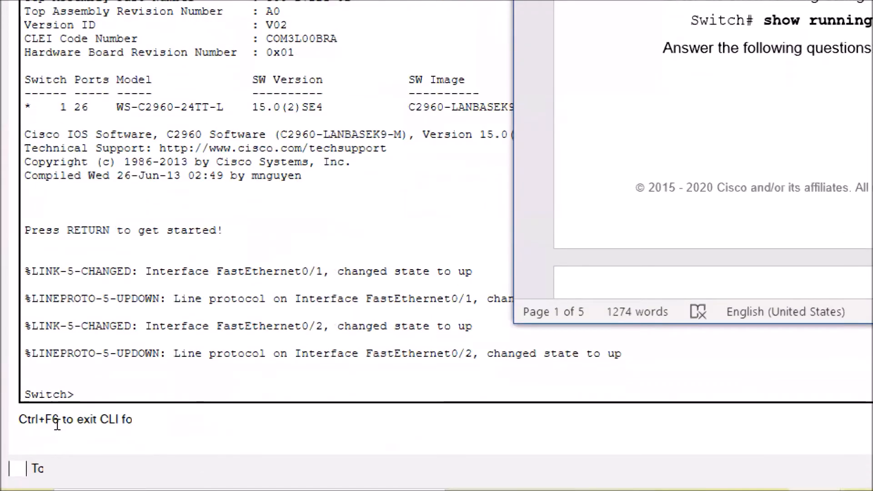
click(57, 422)
text(enable)
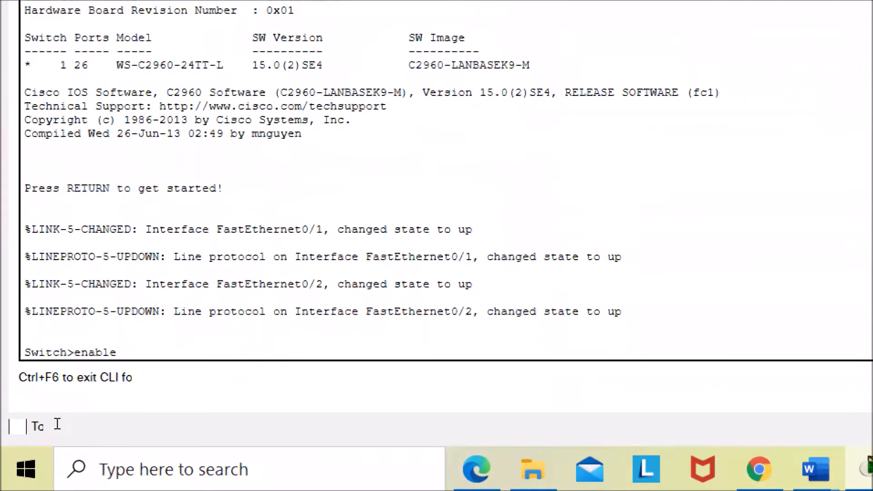
key(Return)
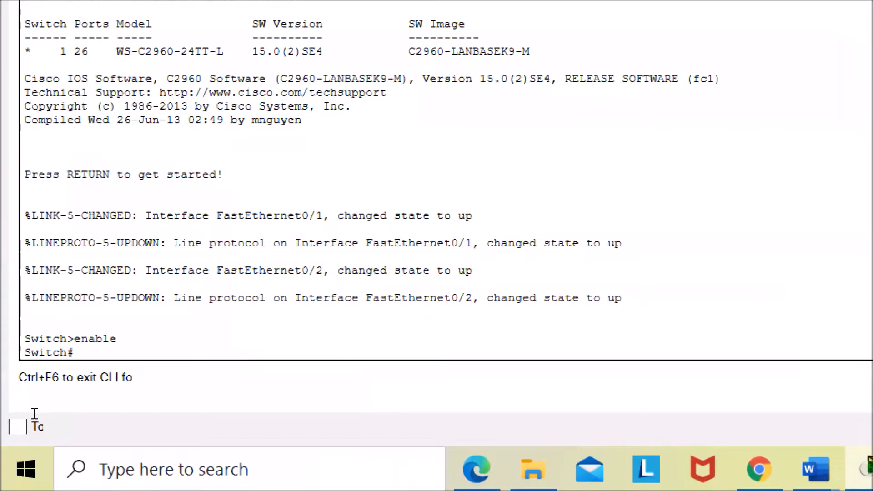
drag(68, 338, 75, 338)
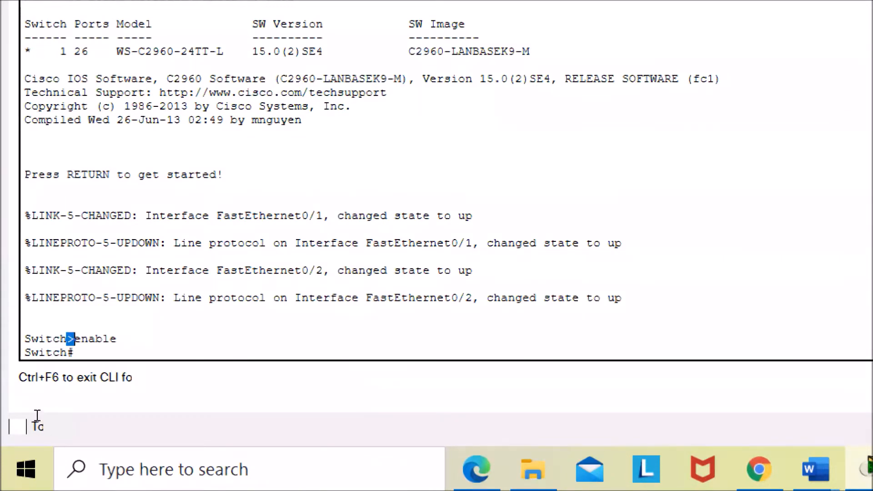
click(75, 352)
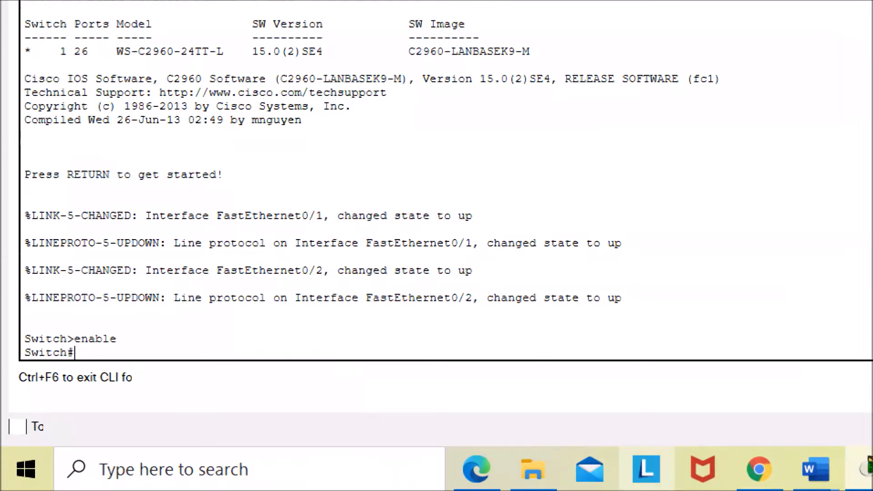
- Run show running-config on Switch0 to display the current configuration
mouse_move(771, 469)
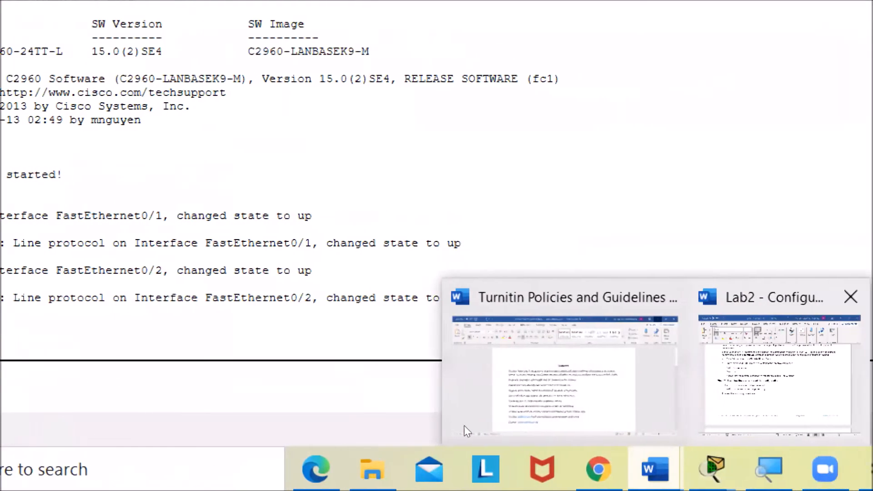
click(727, 391)
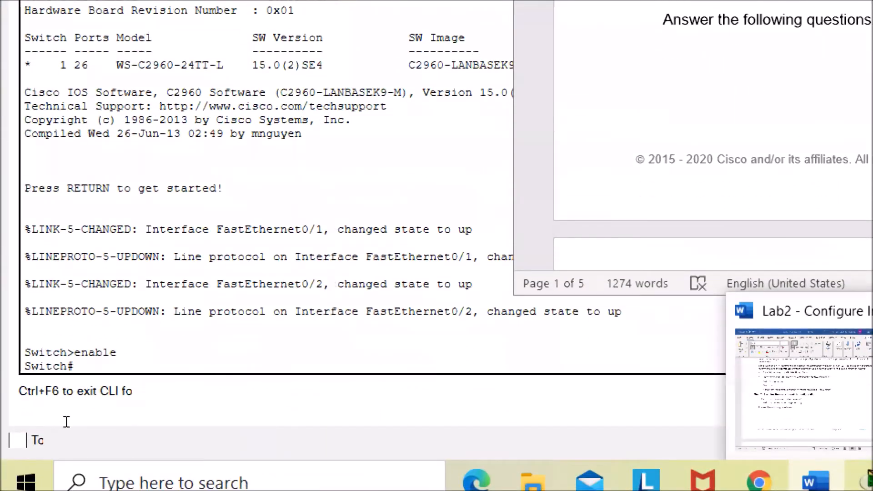
click(66, 422)
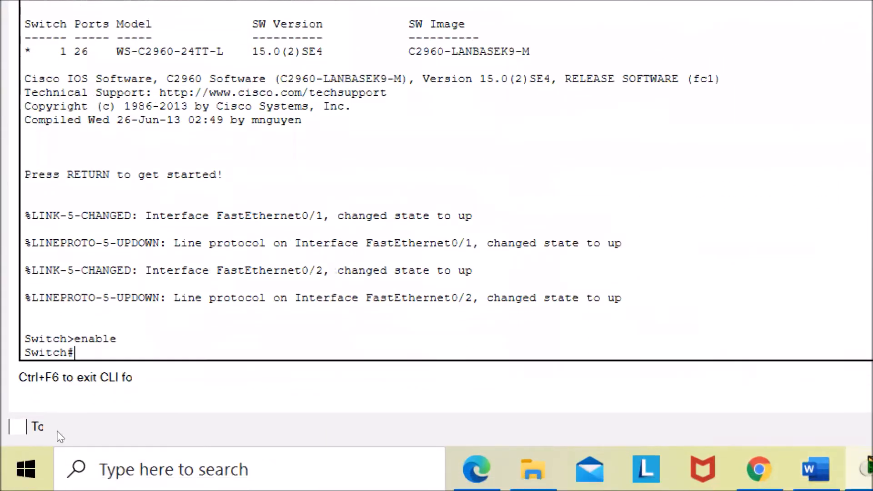
text(show running-config)
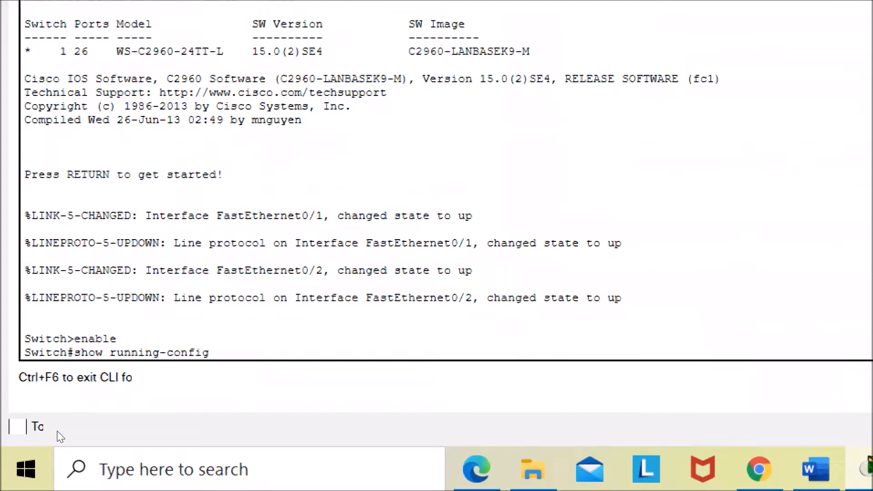
key(Return)
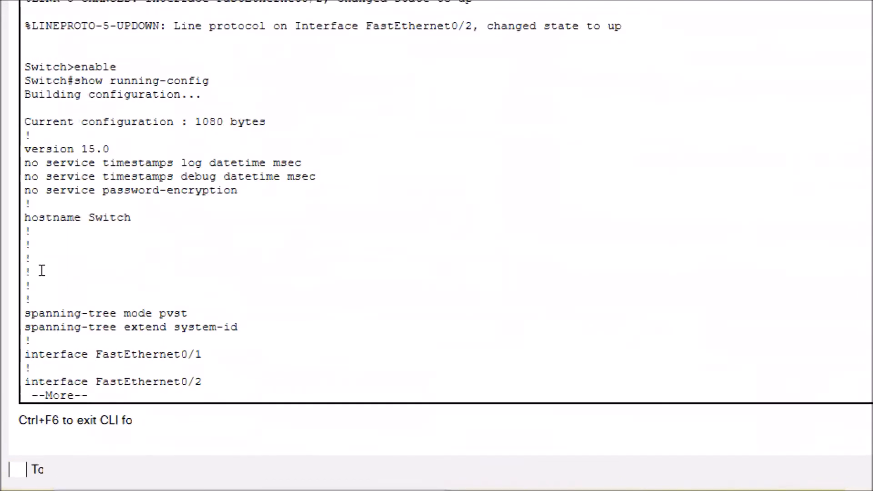
- Page through the running-config output to examine the default interface and line settings
drag(77, 81, 119, 68)
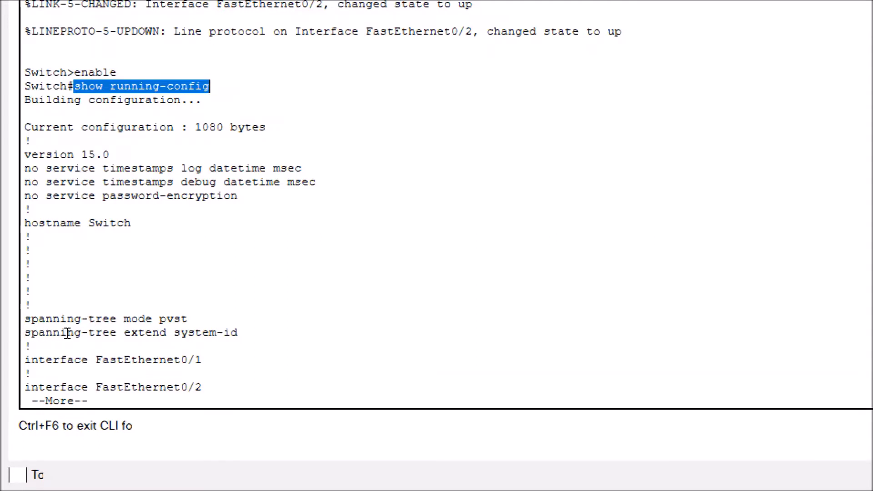
scroll(96, 337, down, 1)
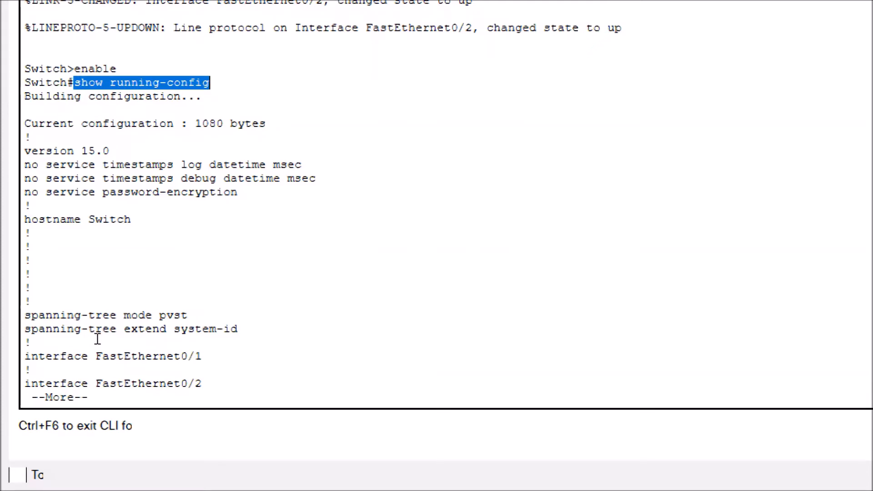
scroll(102, 344, up, 2)
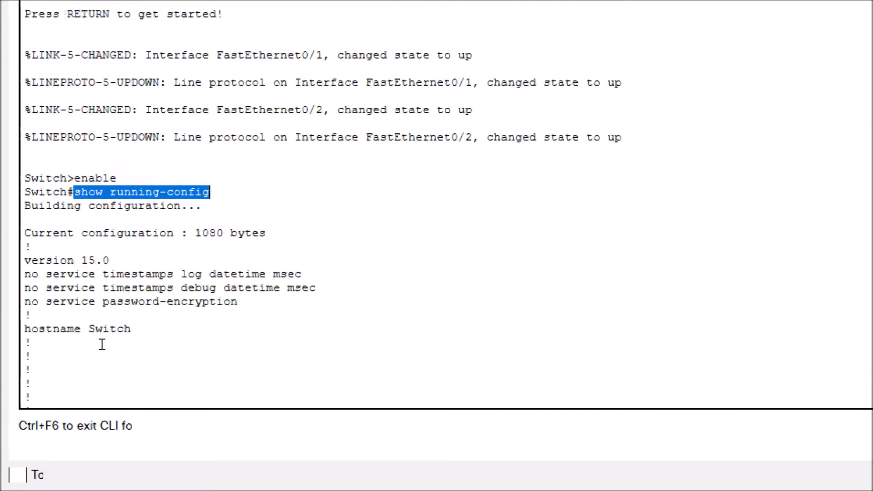
scroll(102, 345, down, 1)
scroll(103, 346, down, 1)
scroll(103, 351, up, 1)
scroll(103, 351, down, 1)
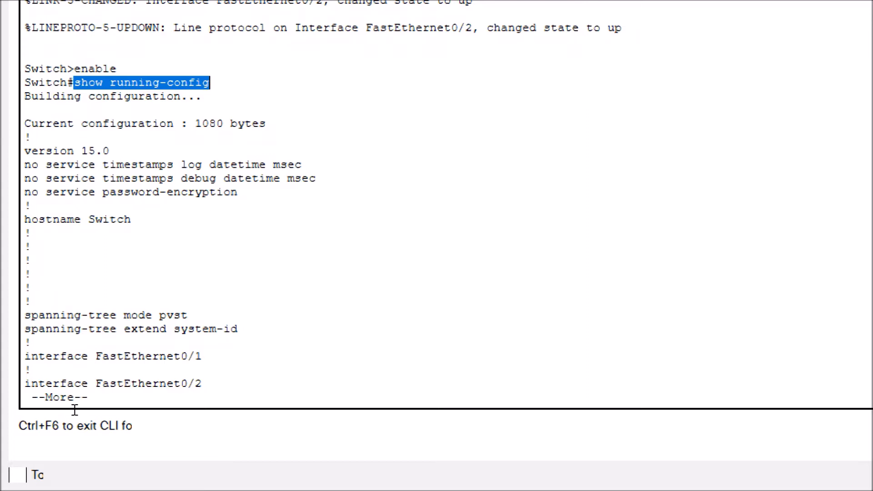
click(48, 422)
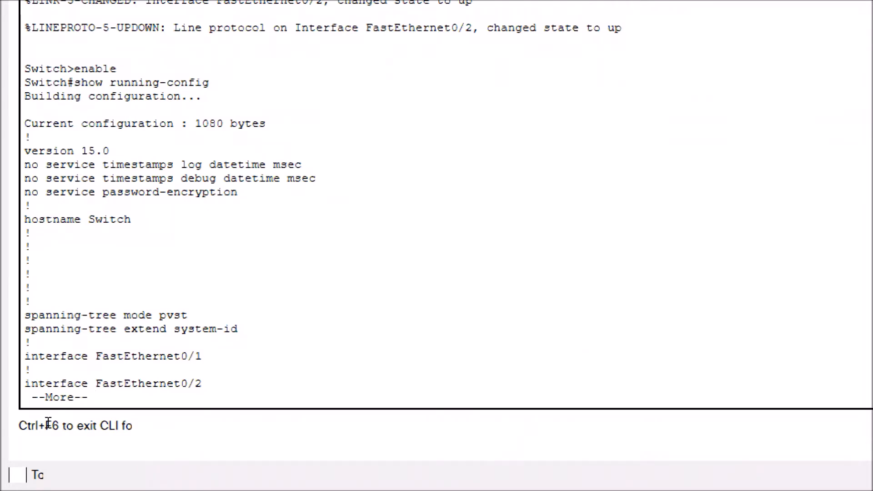
drag(48, 424, 11, 420)
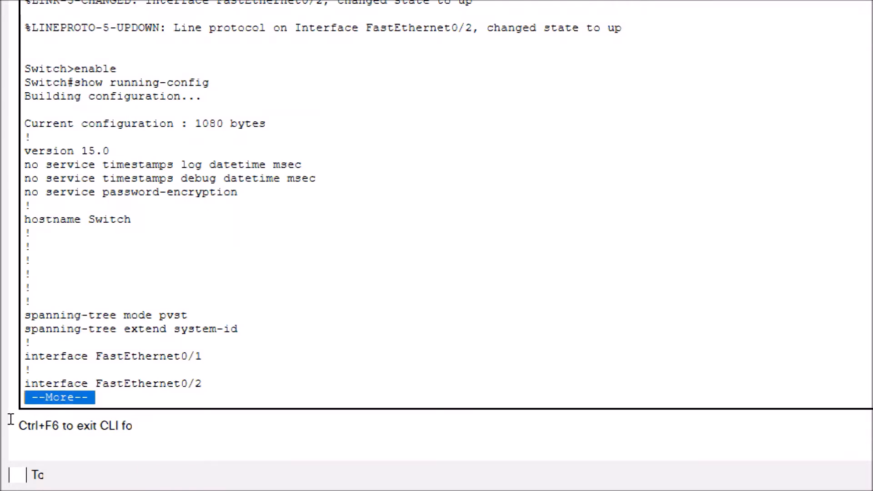
click(101, 412)
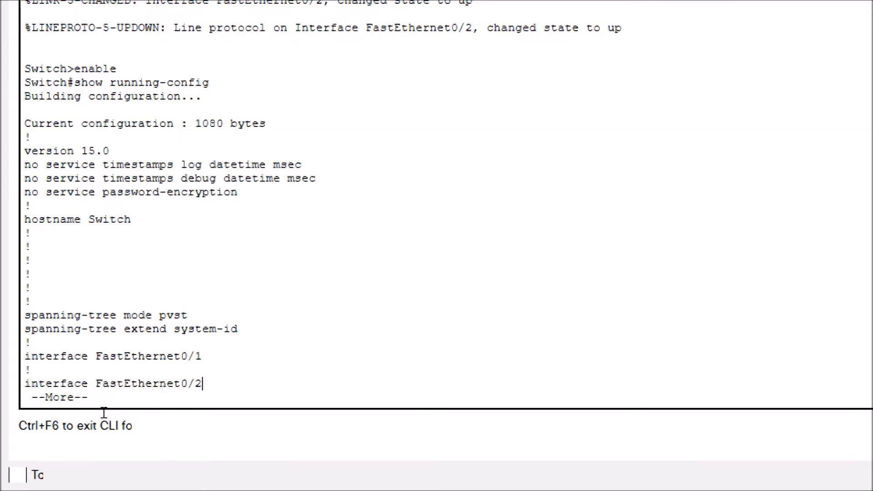
key(Return)
key(Return)
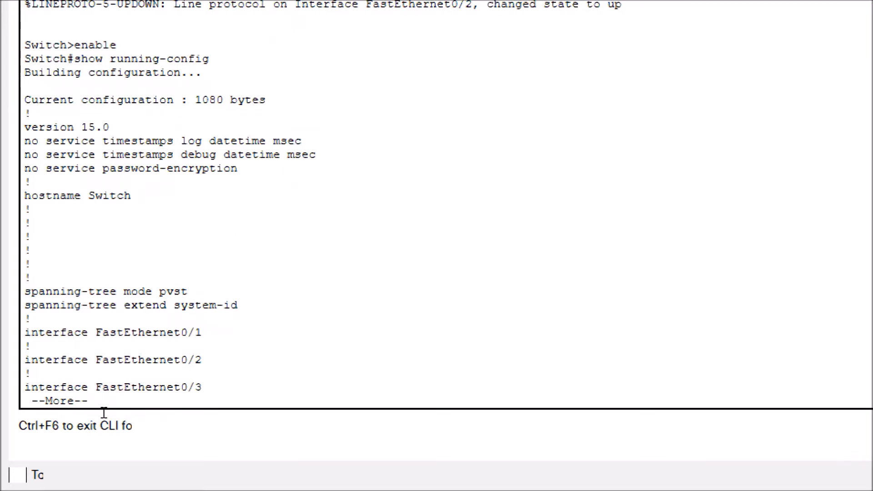
key(Return)
key(Return)
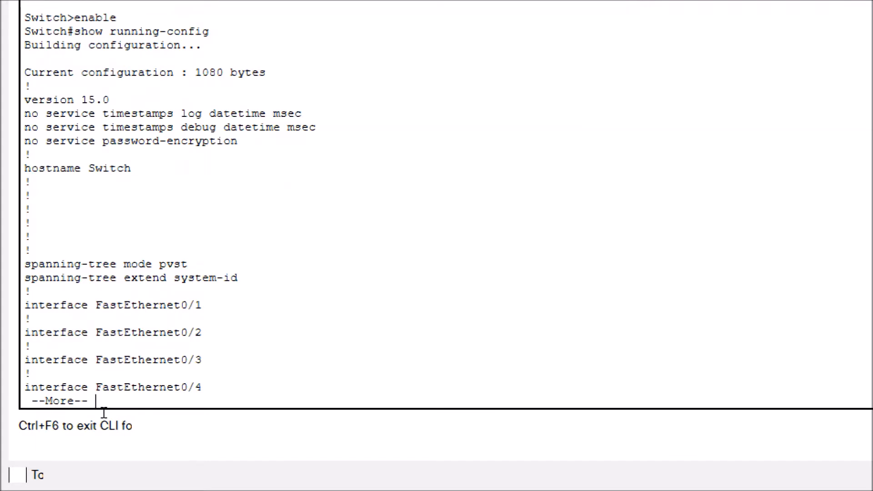
key(space)
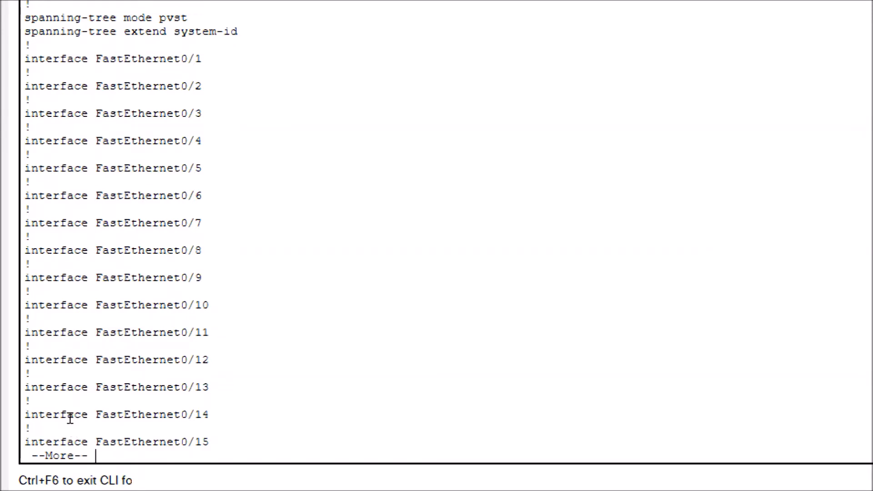
key(space)
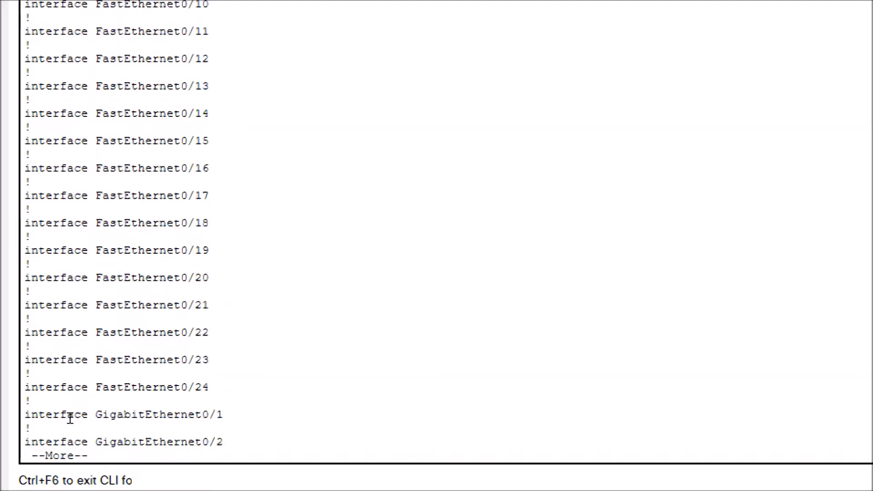
key(space)
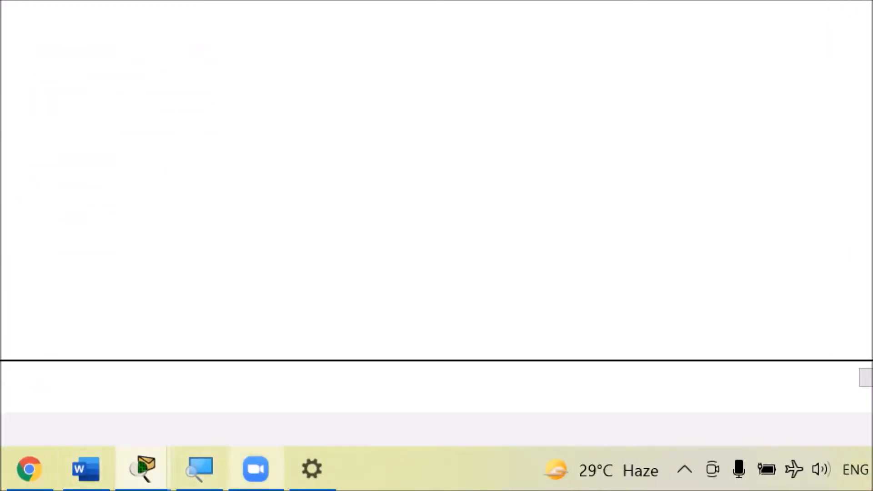
- Review the Step 2 questions in the lab document alongside the running configuration
click(85, 469)
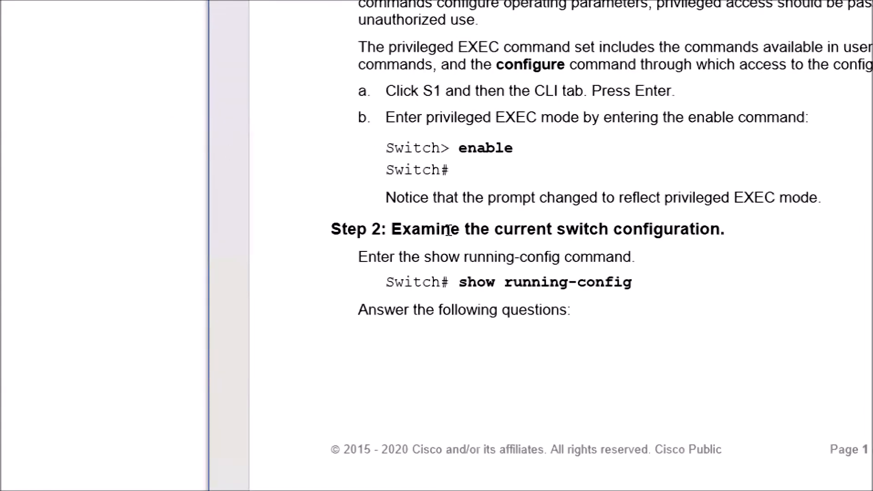
scroll(450, 233, down, 3)
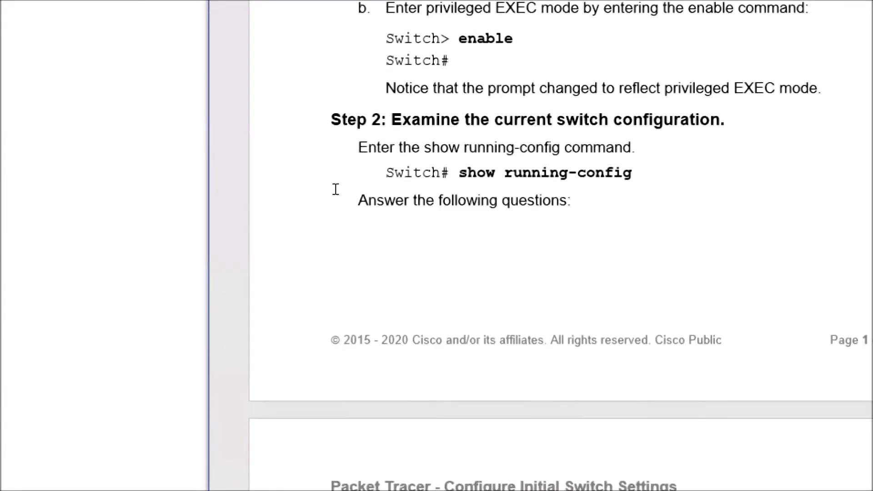
scroll(418, 196, down, 10)
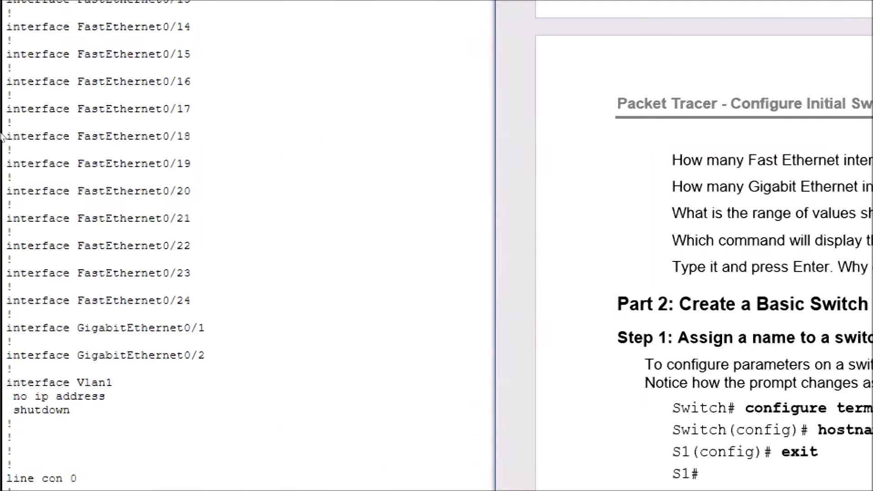
scroll(116, 194, up, 10)
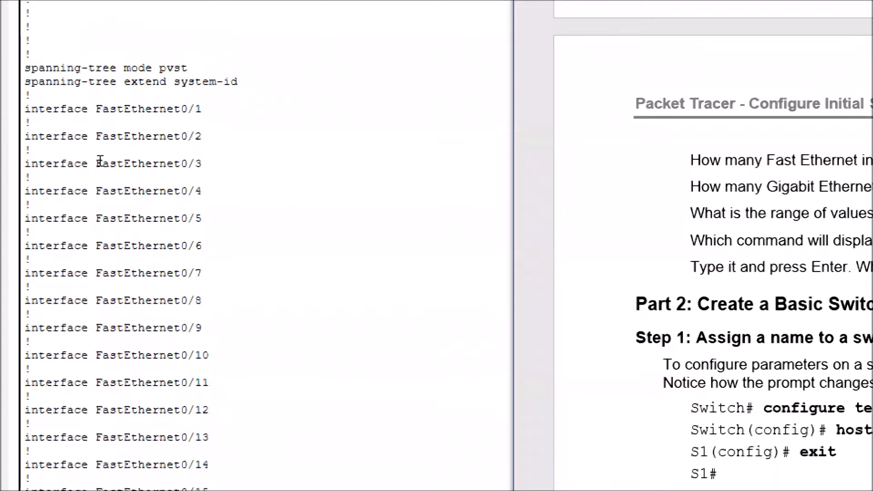
- Scroll through Switch0's running-config and highlight the interface lines to count the FastEthernet and GigabitEthernet interfaces
scroll(99, 160, down, 1)
drag(30, 55, 31, 150)
click(152, 188)
scroll(129, 160, down, 1)
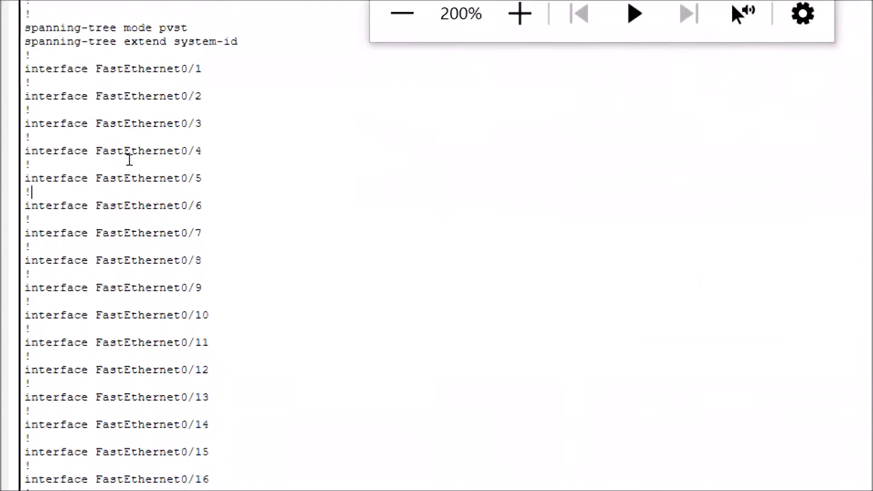
scroll(120, 162, down, 1)
scroll(120, 162, down, 5)
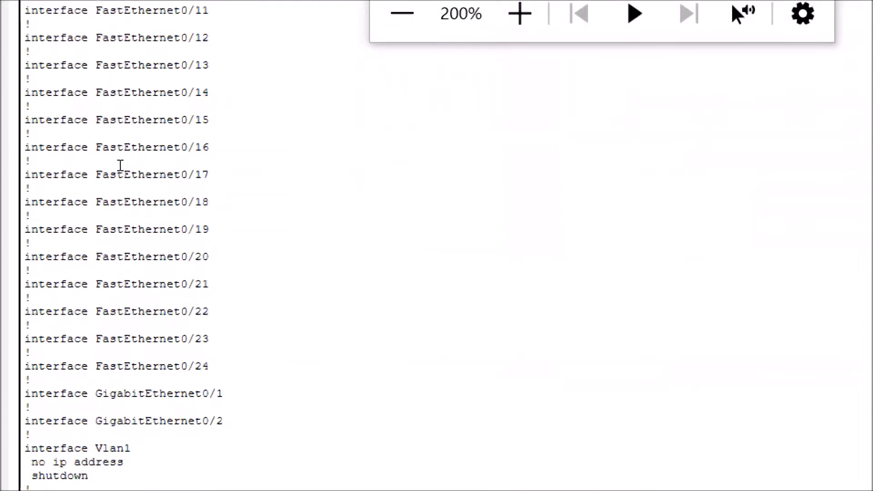
drag(213, 355, 123, 355)
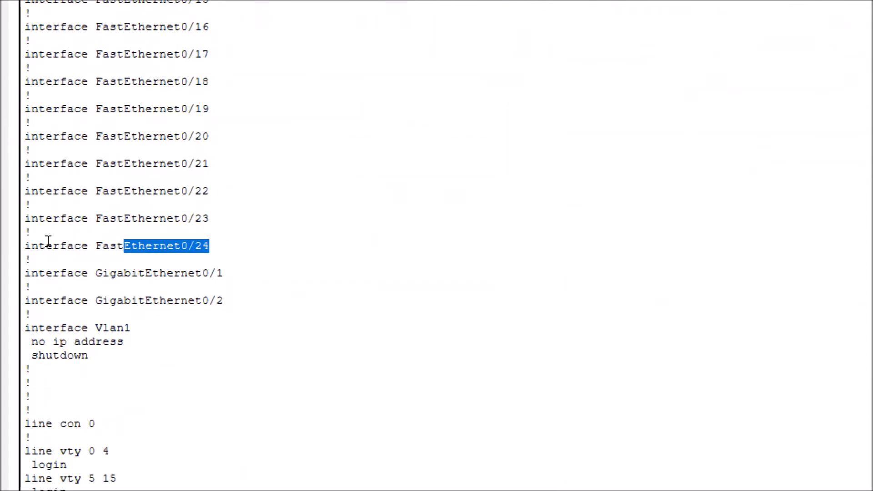
mouse_move(95, 273)
mouse_down()
mouse_move(112, 273)
mouse_move(131, 301)
mouse_up()
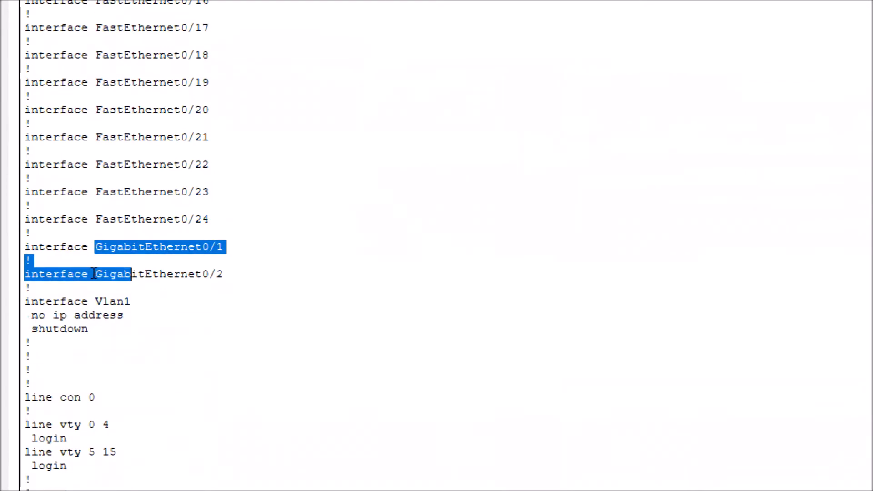
click(96, 274)
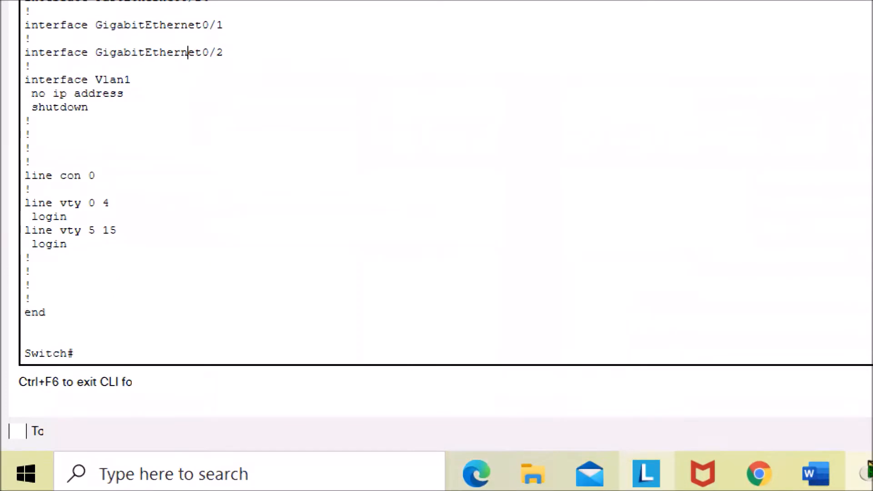
- In the lab document, answer 24 for the Fast Ethernet interface count and 2 for the Gigabit Ethernet count
click(815, 474)
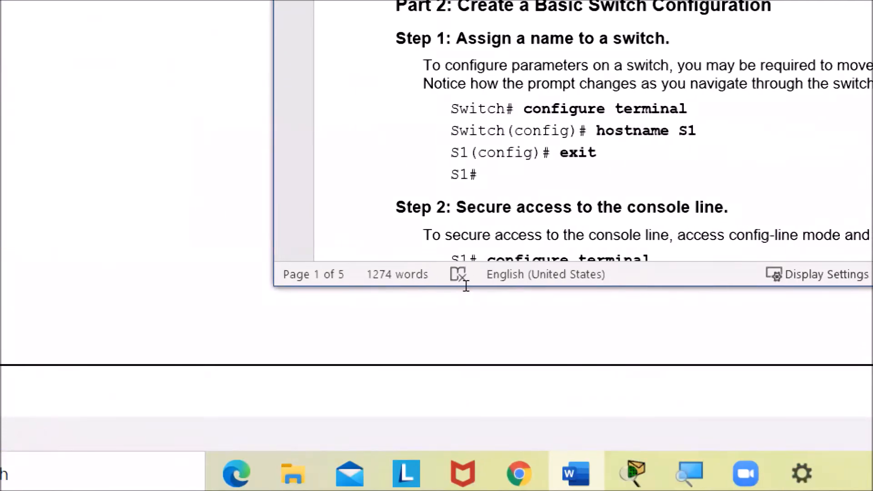
scroll(499, 274, up, 5)
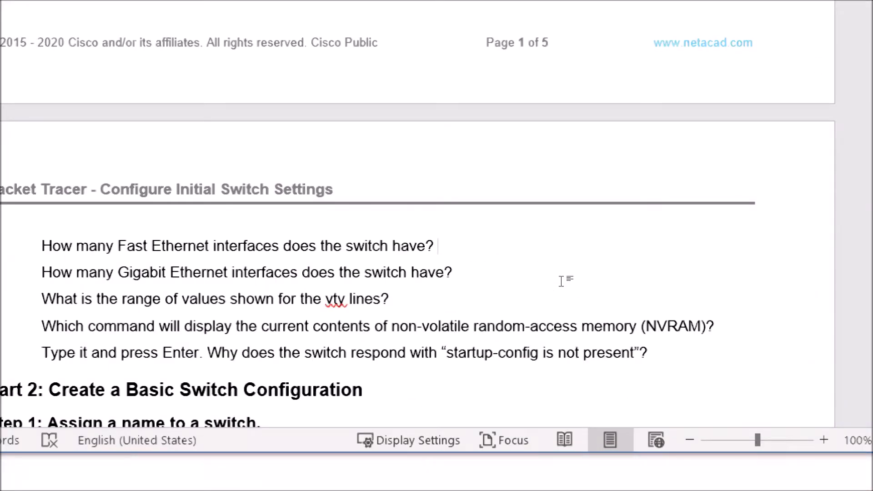
text(24)
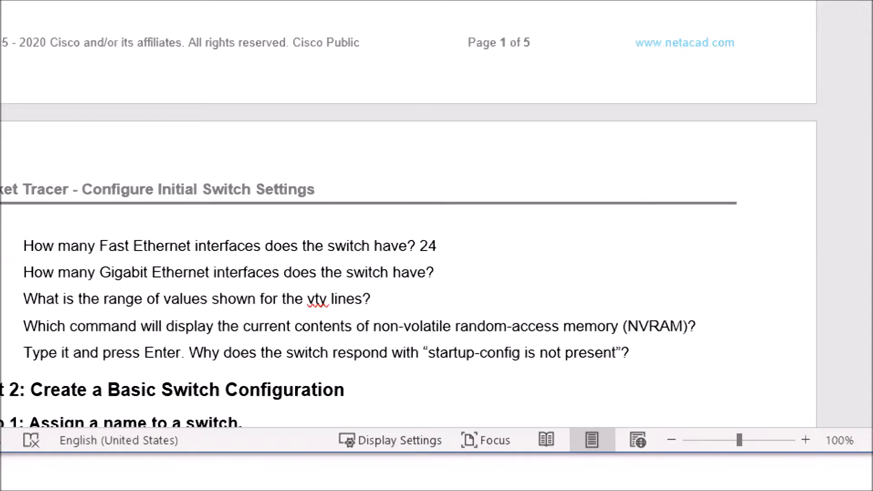
key(Down)
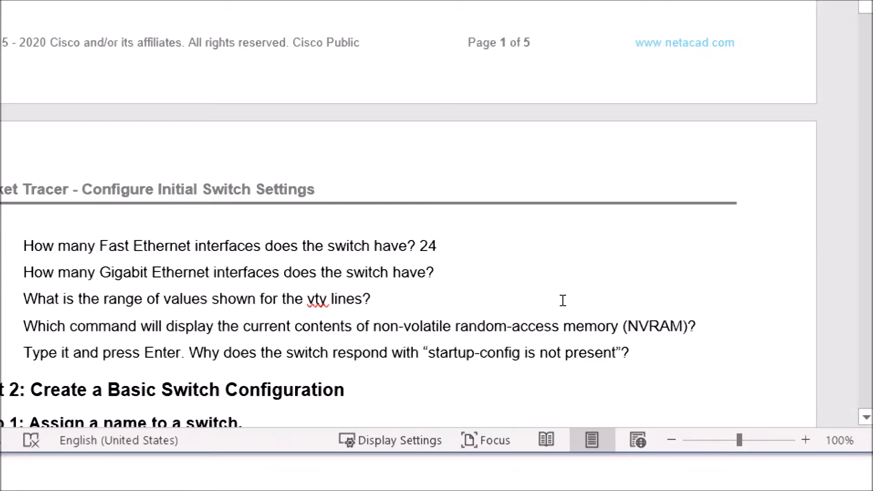
text(2)
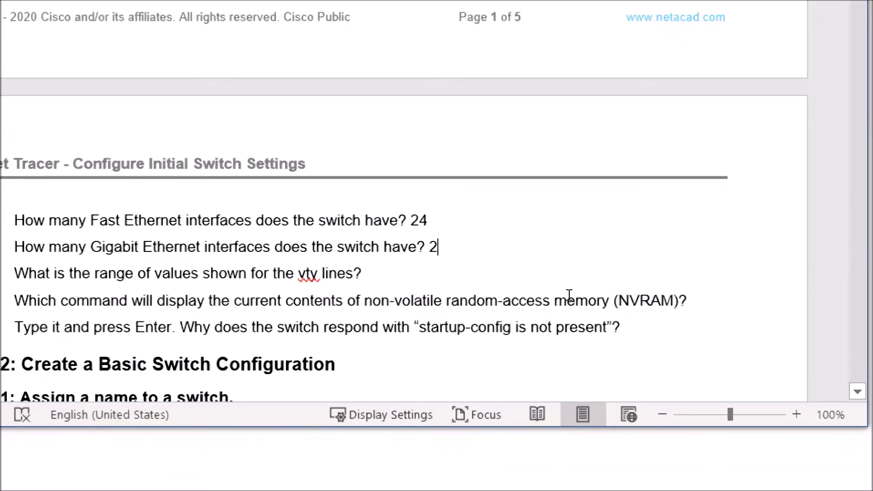
- Make both interface-count answers bold and colour the 24 answer blue
key(shift+Left)
key(ctrl+b)
key(Up)
key(shift+Left)
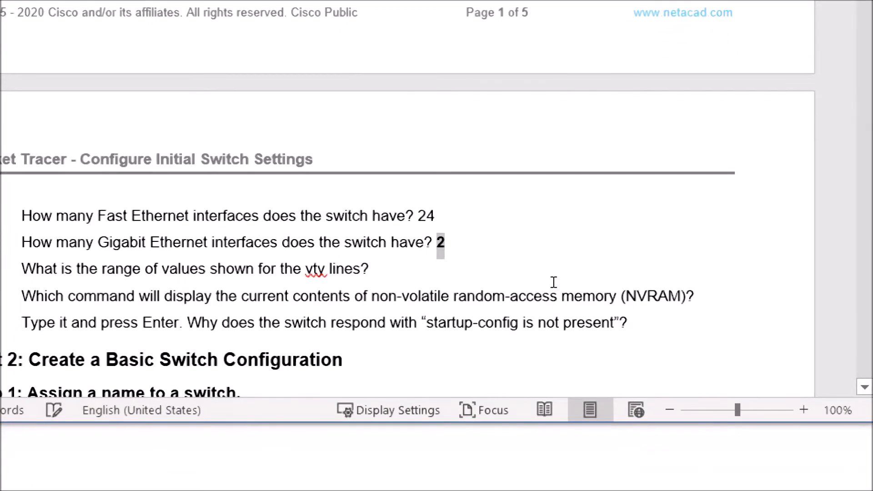
key(shift+Left)
key(ctrl+b)
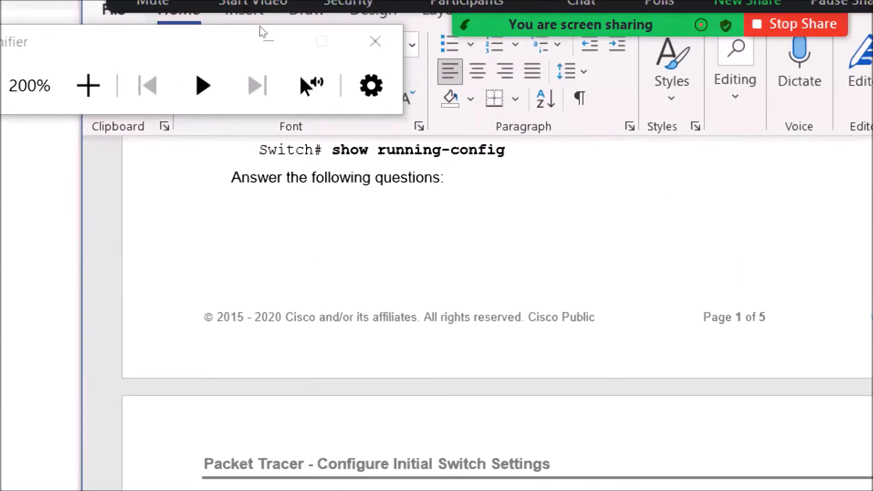
drag(292, 42, 350, 72)
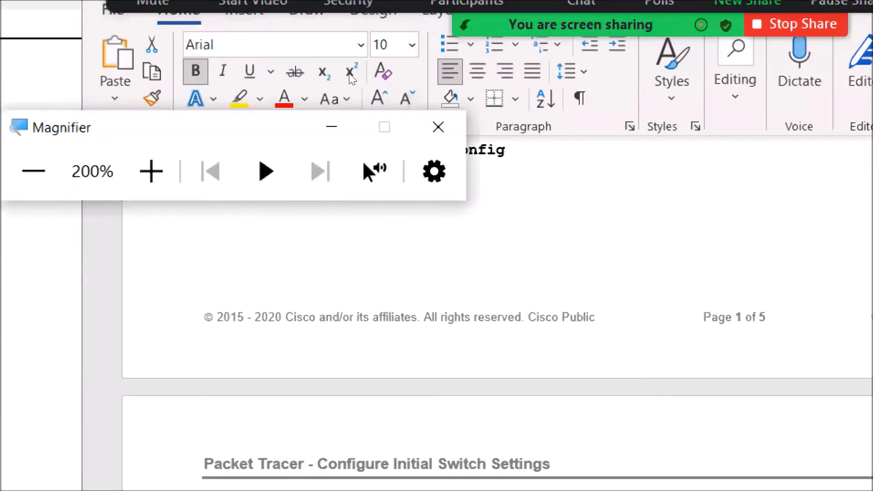
click(304, 98)
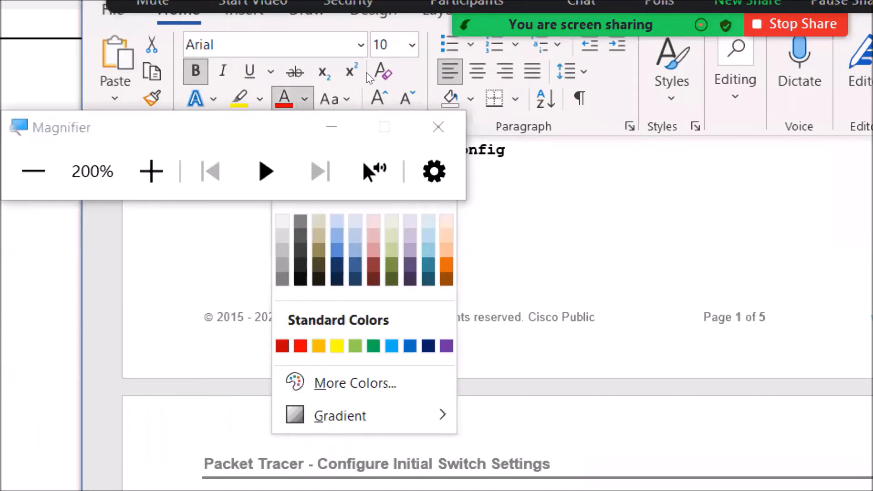
click(409, 346)
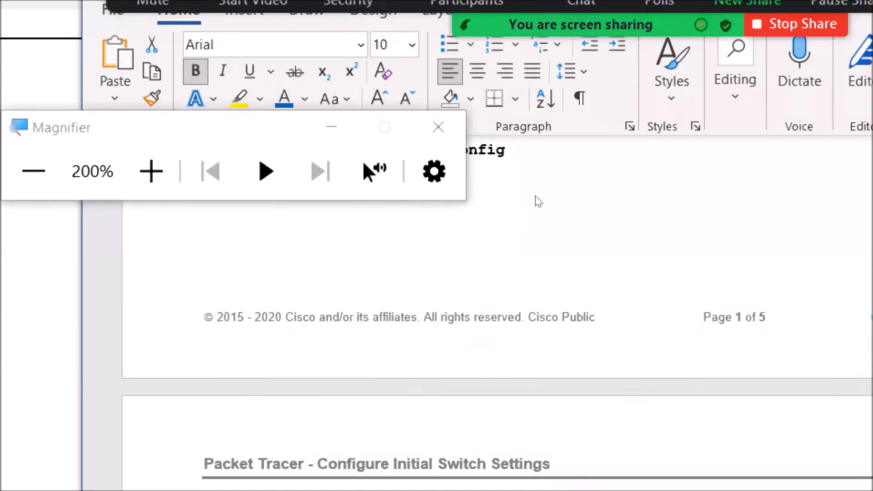
- Answer the vty line range question with 0 to 15 and make the answer bold
scroll(560, 202, down, 2)
scroll(560, 202, down, 1)
key(Down)
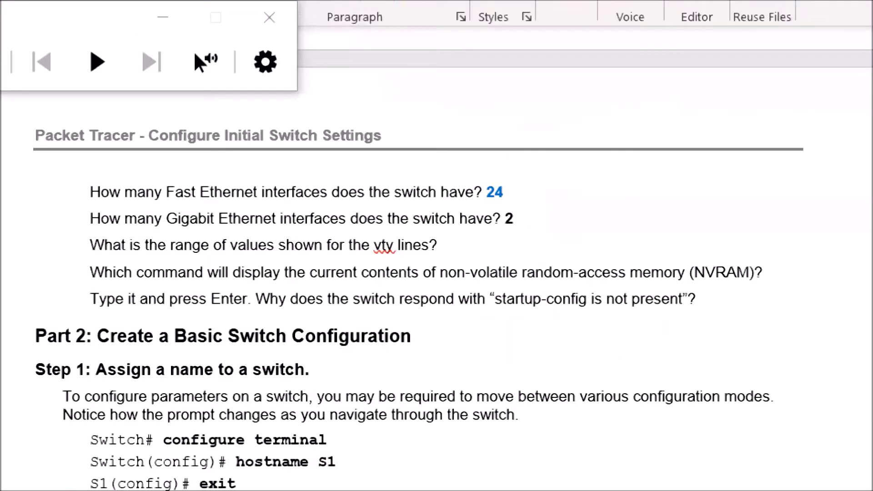
text(-)
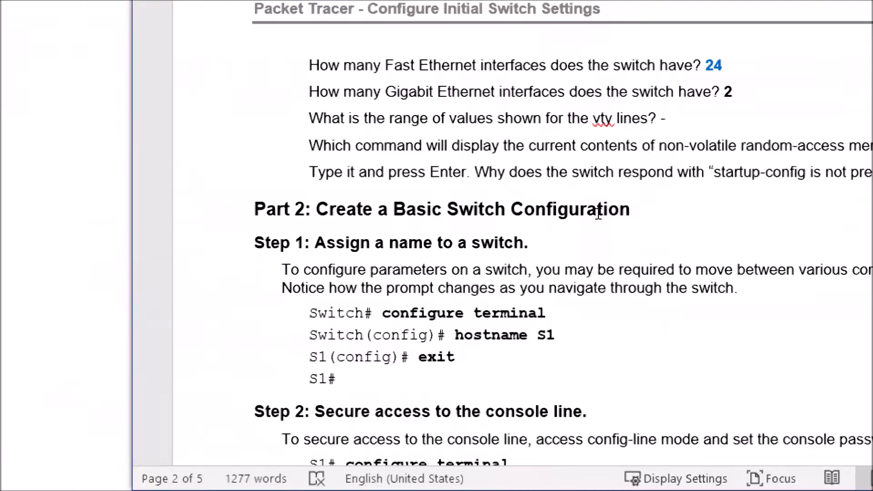
key(BackSpace)
text(0)
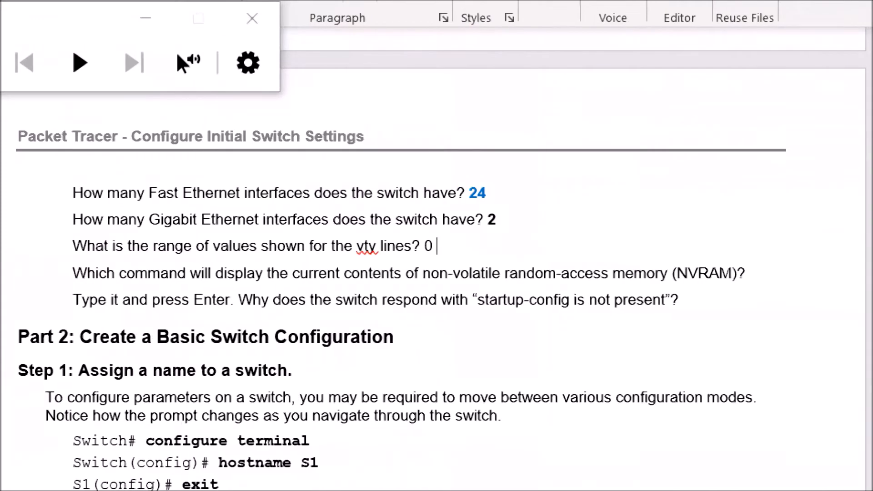
text( to 15)
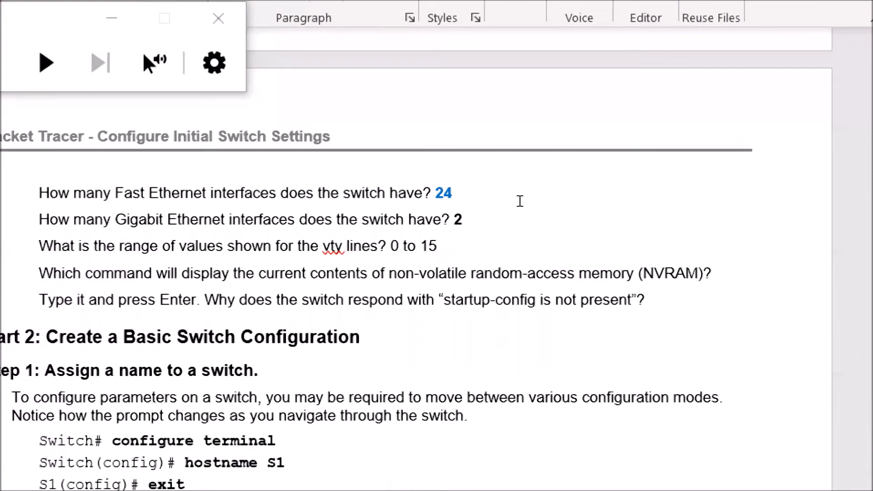
key(ctrl+shift+Left)
key(ctrl+shift+Left)
key(ctrl+shift+Left)
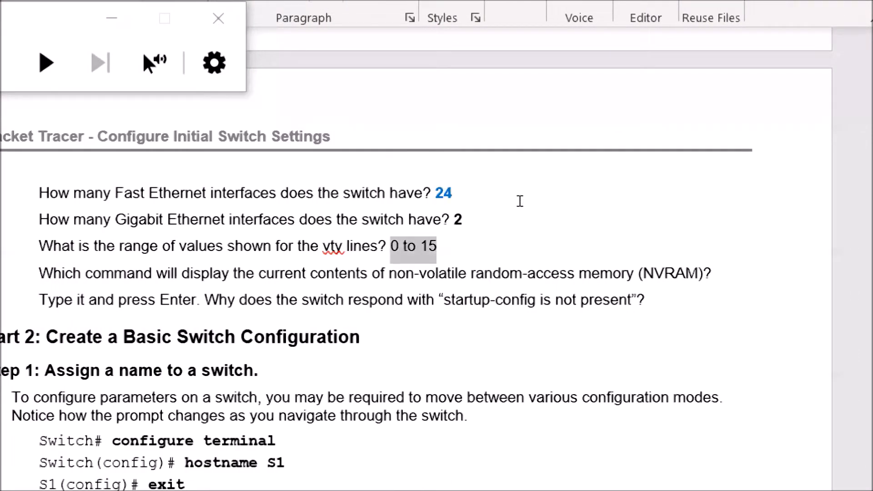
key(ctrl+b)
click(520, 201)
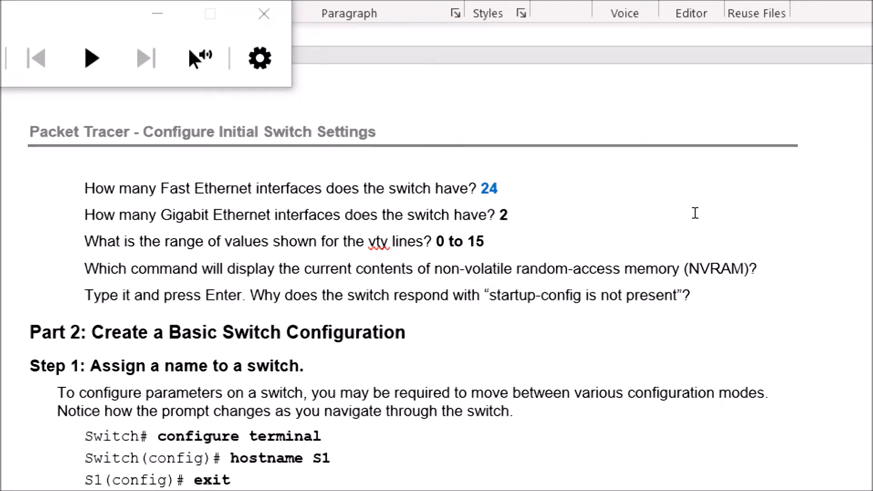
- Answer the NVRAM question with show startup-config in bold, starting it with a lowercase s
text(show)
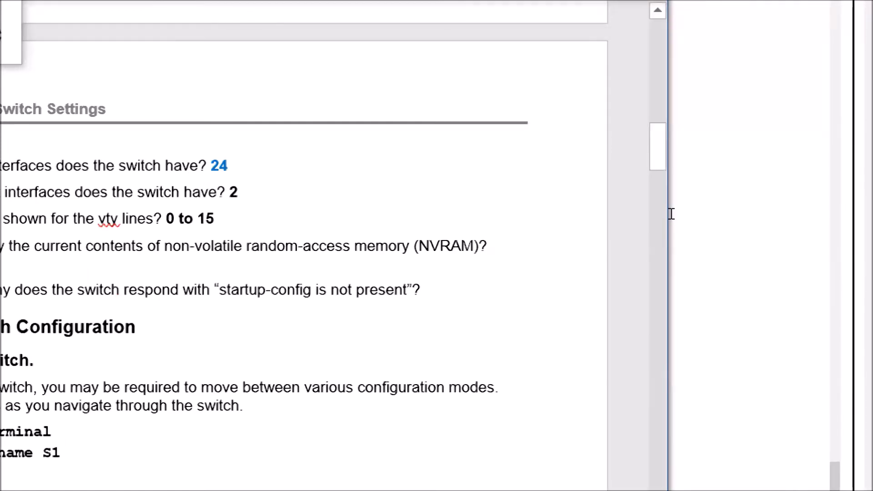
text( startuo)
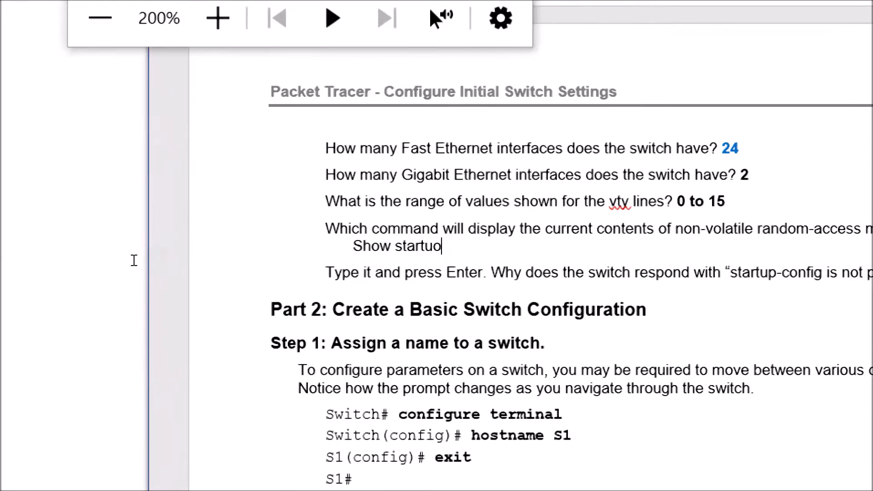
key(BackSpace)
text(p-confi)
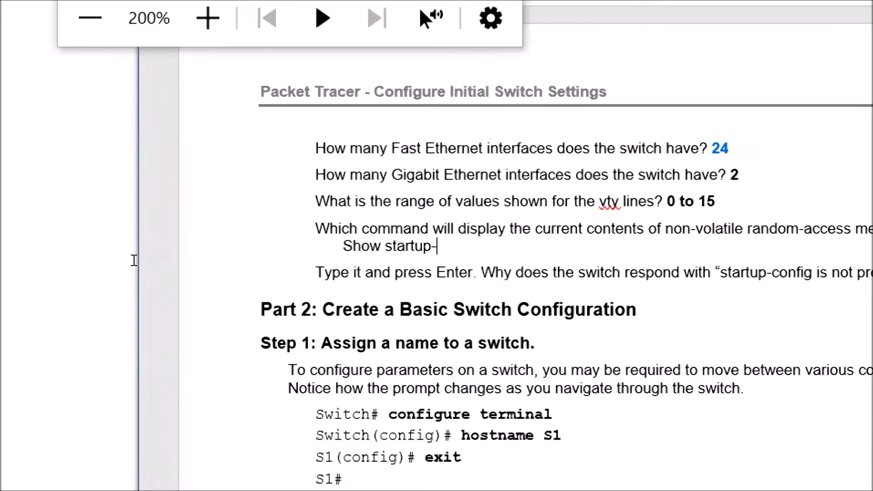
text(g)
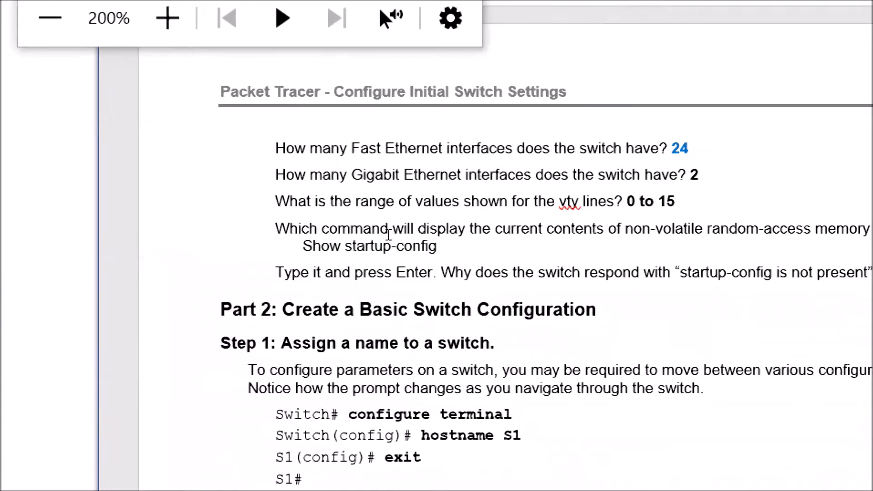
drag(378, 222, 427, 221)
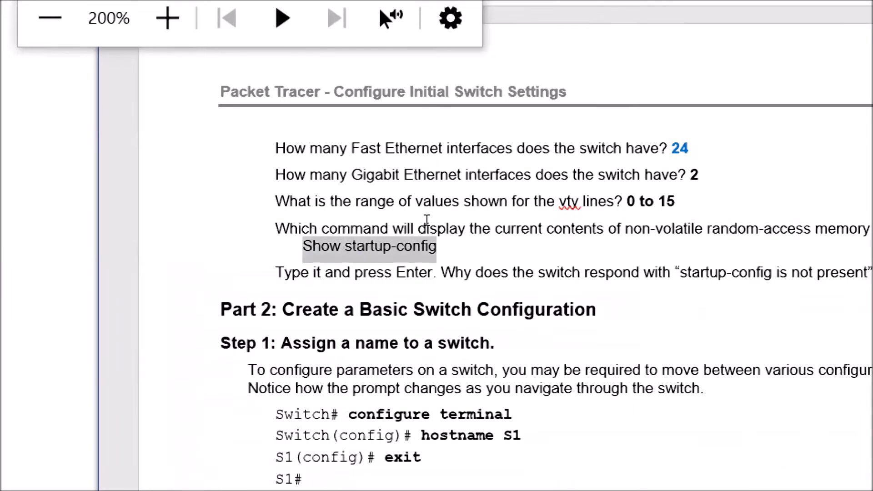
key(ctrl+b)
key(Left)
key(Right)
text(s)
key(Left)
key(BackSpace)
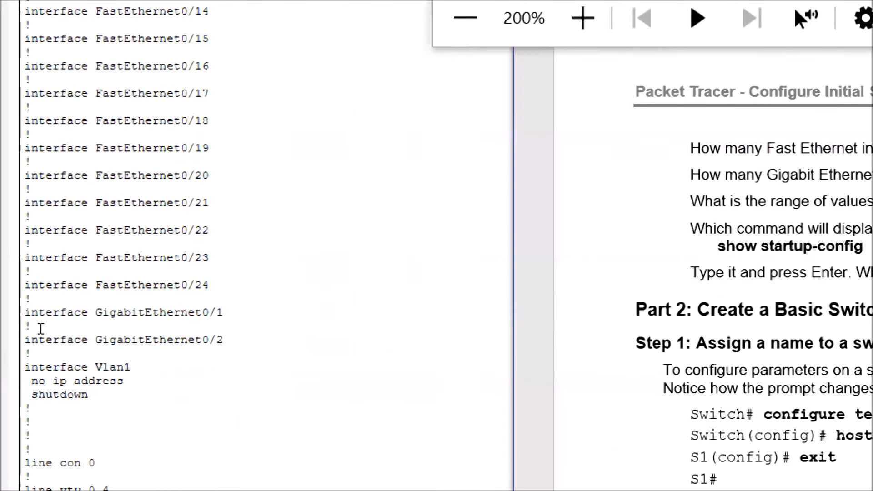
- In Switch0's CLI, run show startup-config
click(54, 434)
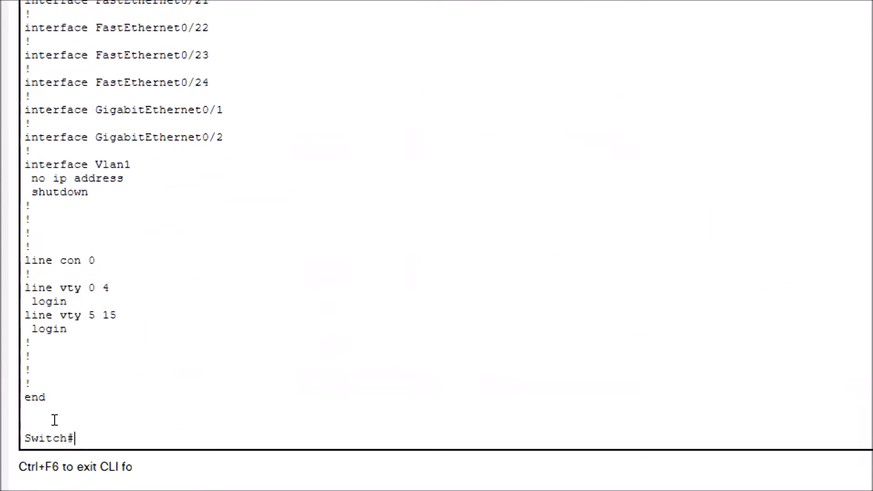
text(show startu)
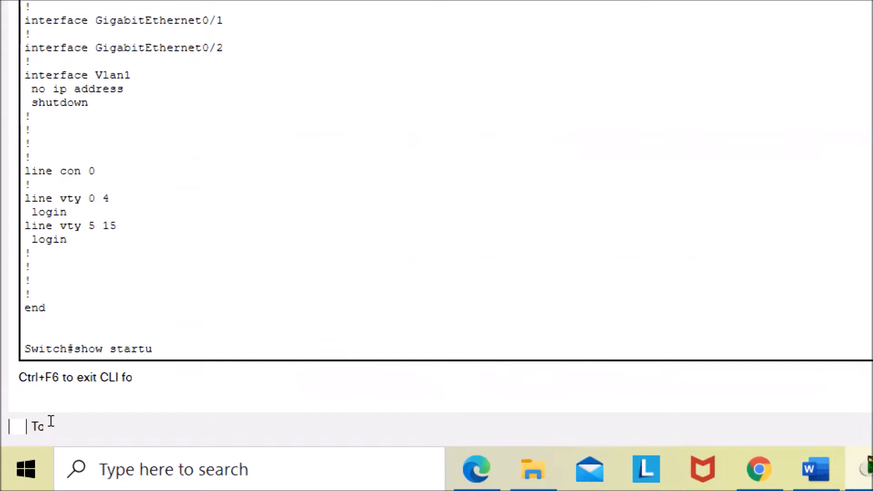
text(p-config)
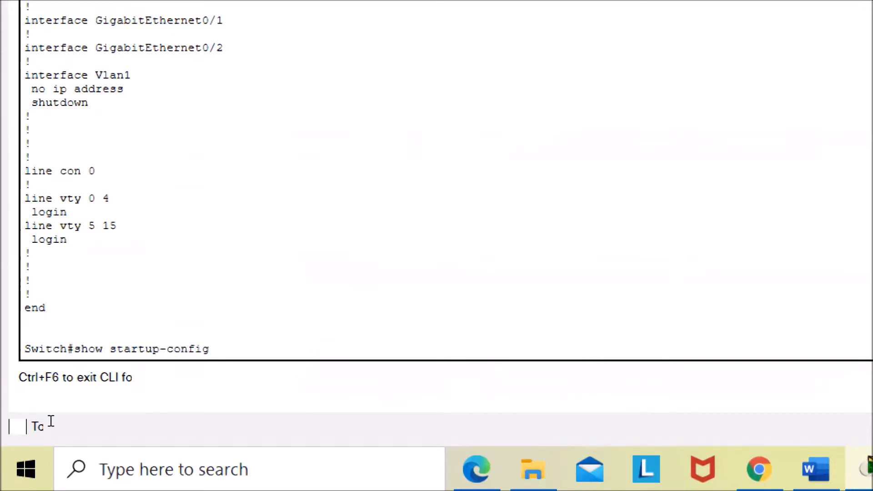
key(Return)
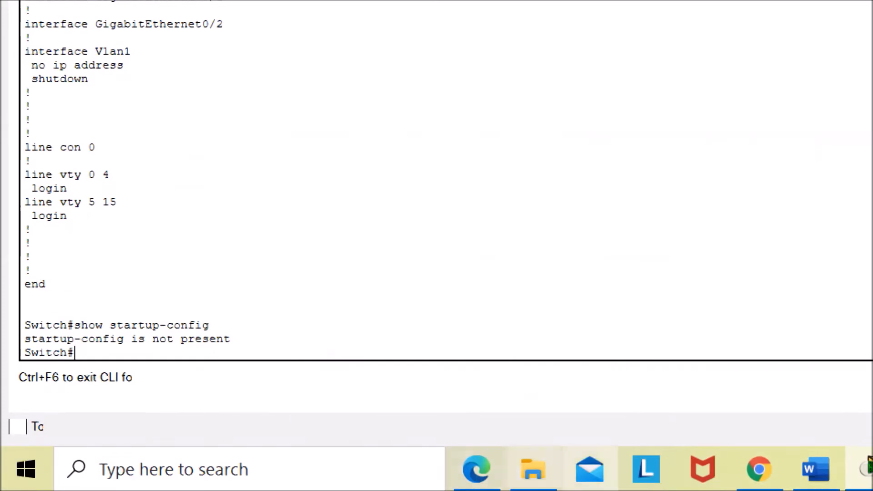
- Answer the startup-config question with "Because we have not saved any configuration to the swutch yet."
click(817, 487)
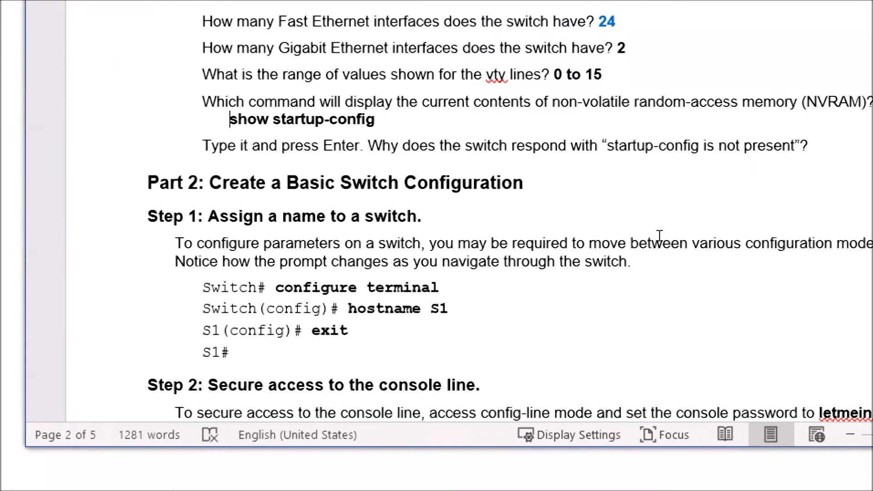
key(Down)
key(End)
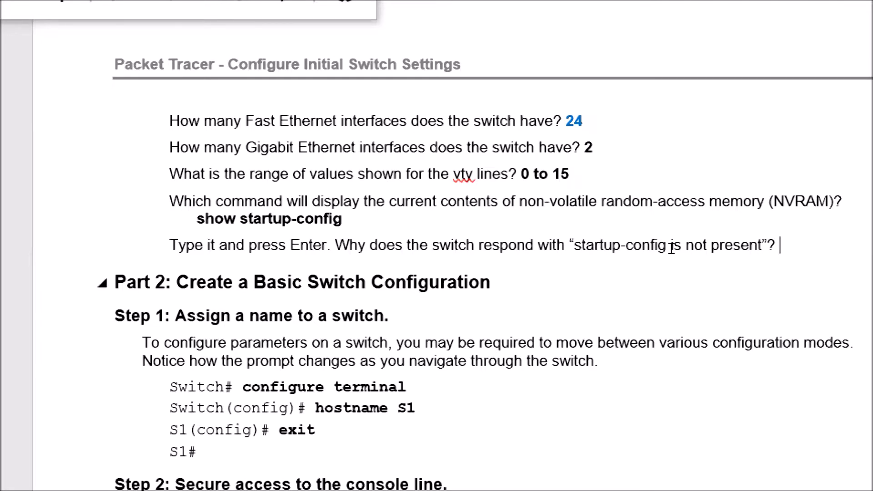
text(Because we)
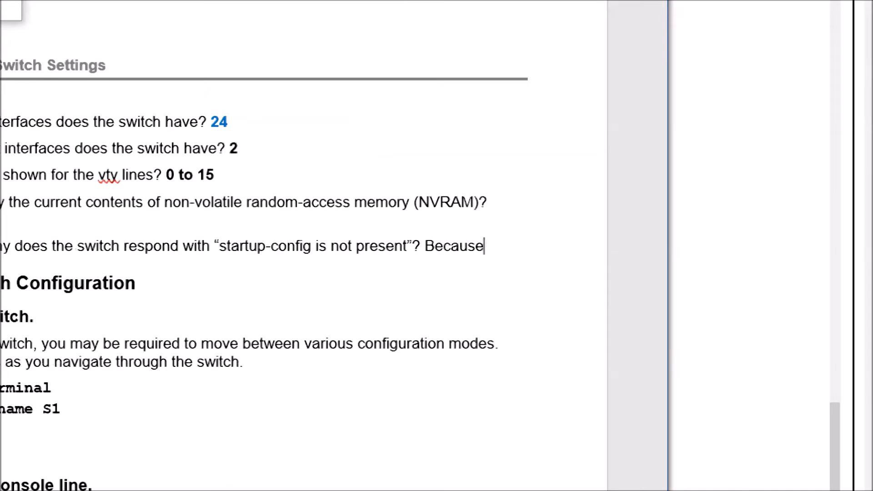
text( have not save)
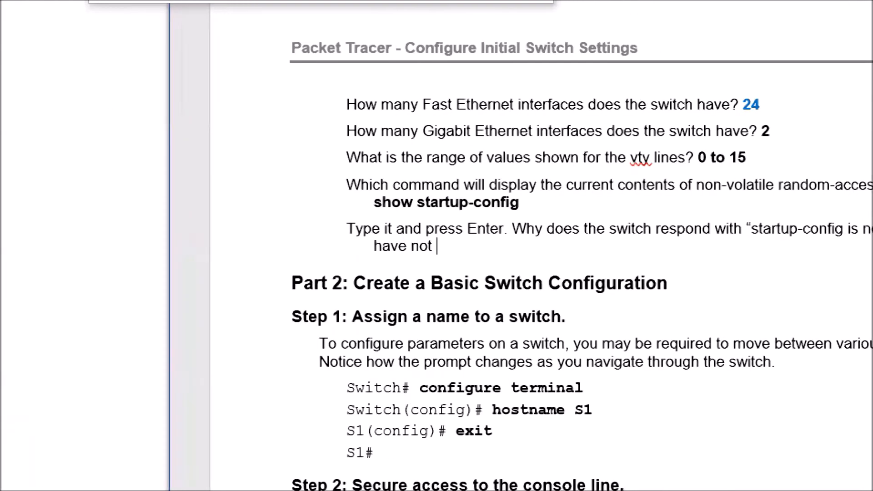
text(d any confi)
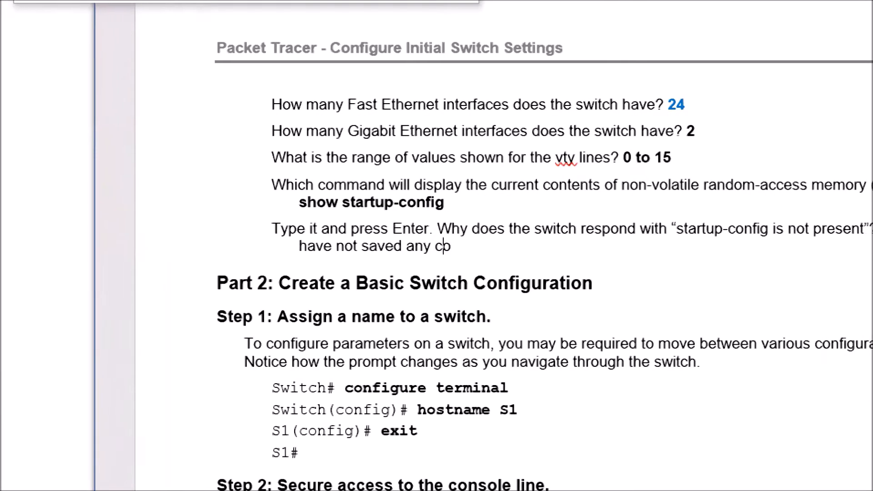
text(guration to t)
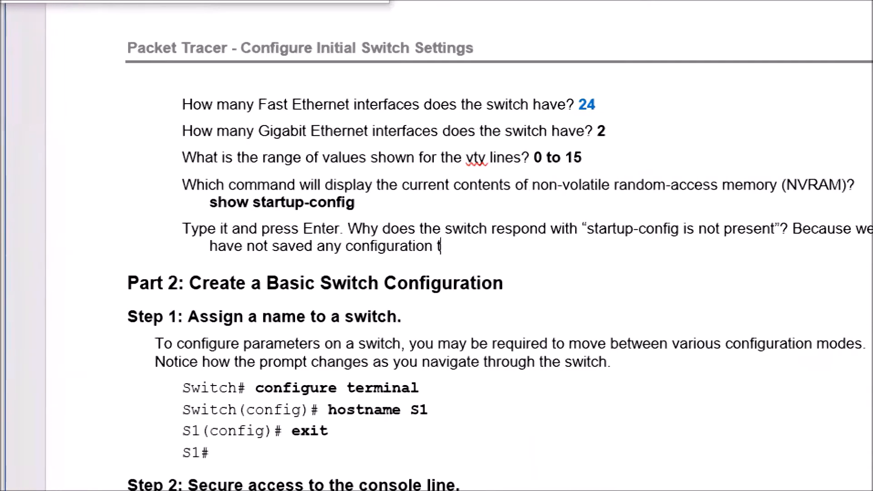
text(he swutch yet)
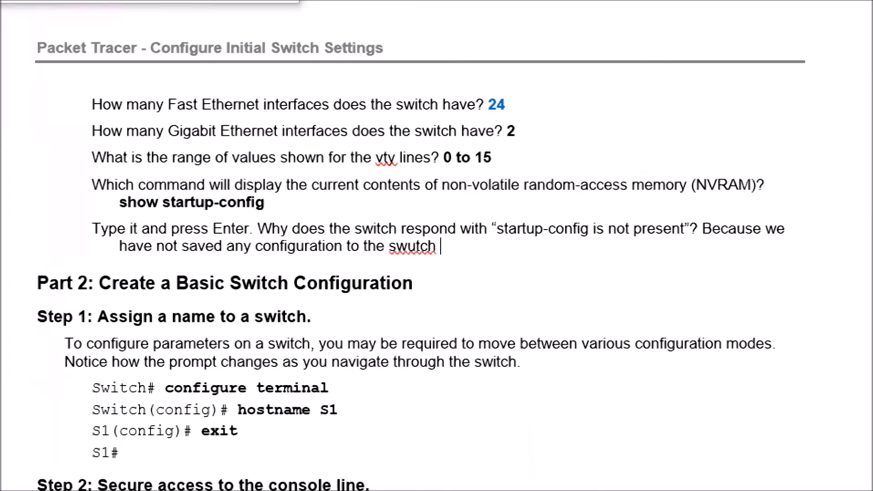
text(.)
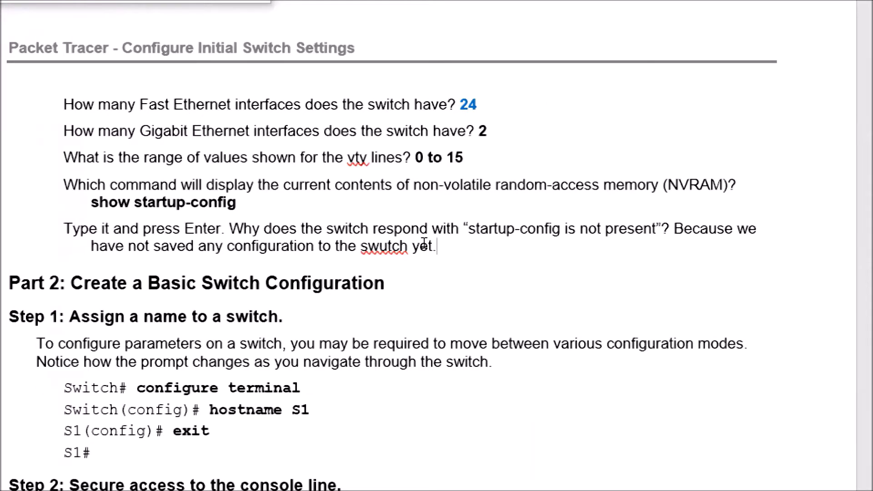
- Correct "swutch" to "switch" in the answer and make the whole answer bold
key(Left)
key(Left)
key(Left)
key(Left)
key(Left)
key(Left)
key(Left)
key(Left)
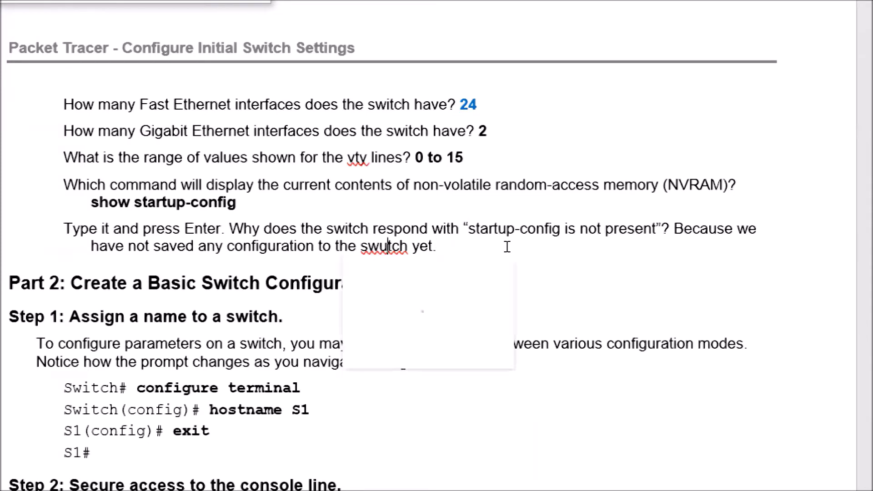
key(BackSpace)
text(i)
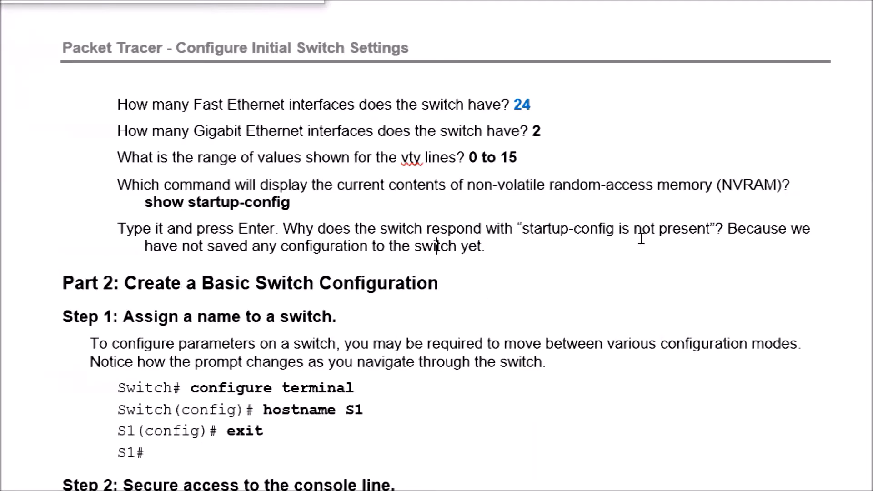
drag(728, 228, 730, 246)
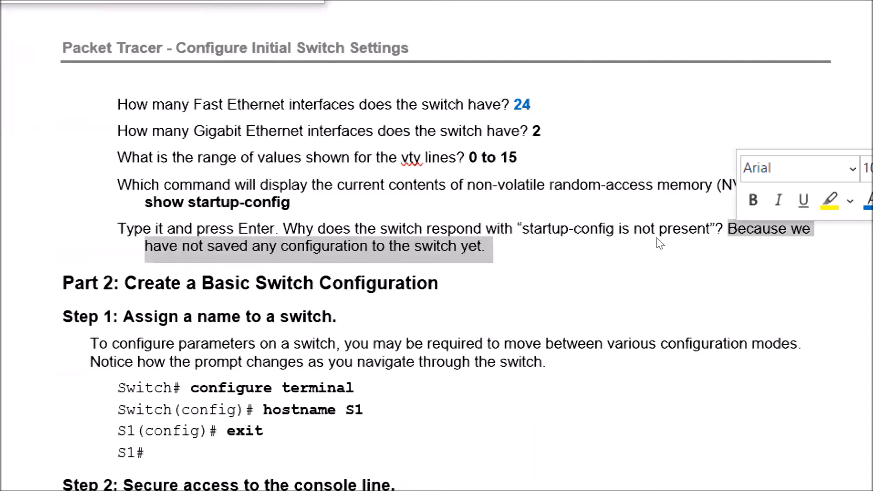
key(ctrl+b)
click(618, 265)
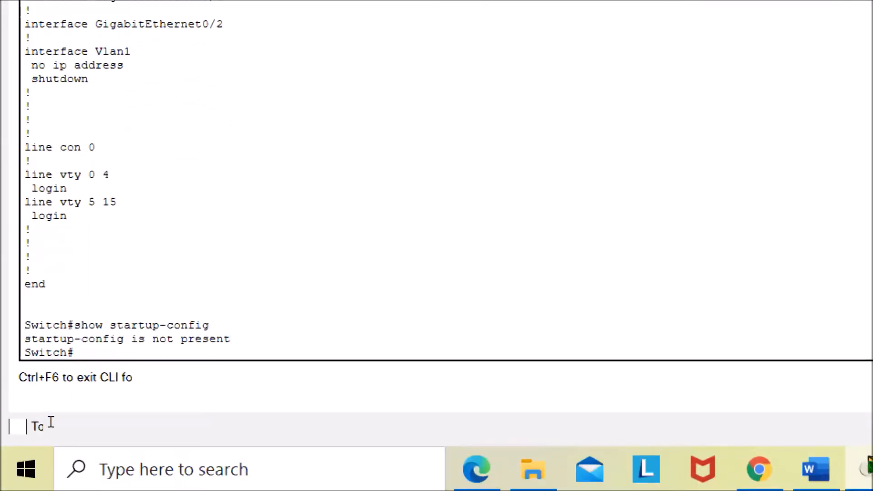
- In the switch CLI, enter global configuration mode with configure terminal and set the hostname to S1
text(configure term)
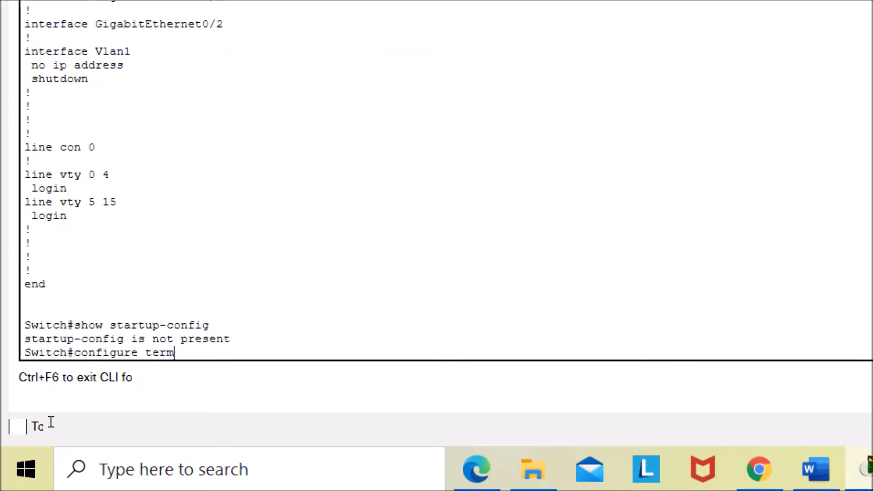
text(inal)
key(Return)
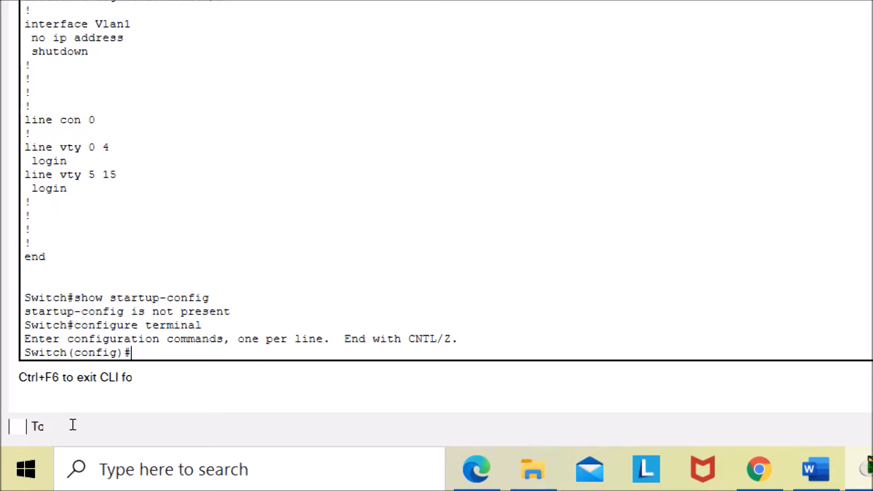
text(hostname)
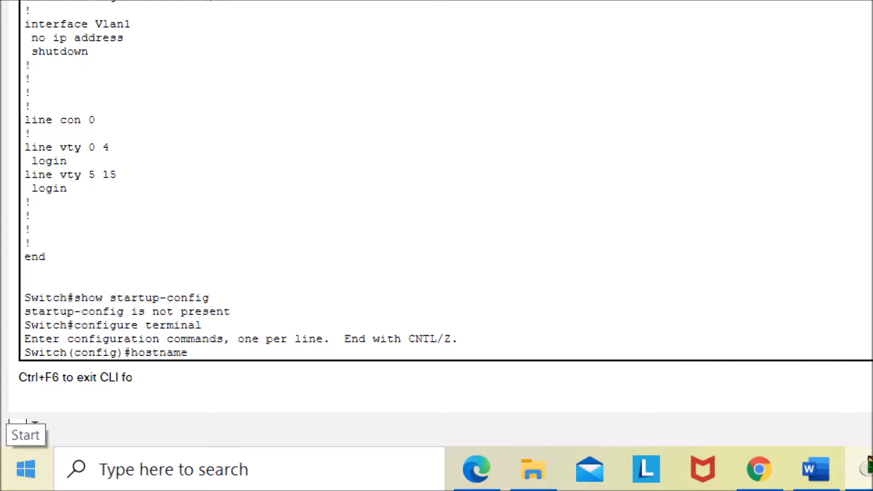
text( S1)
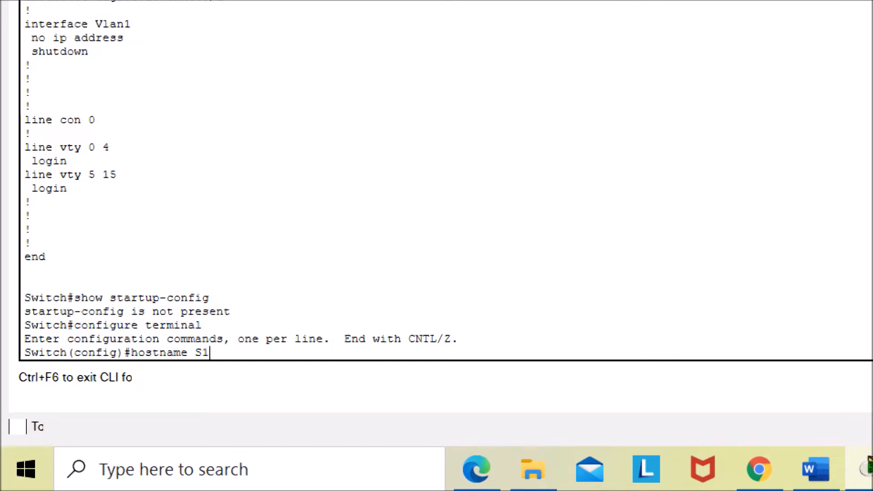
key(Return)
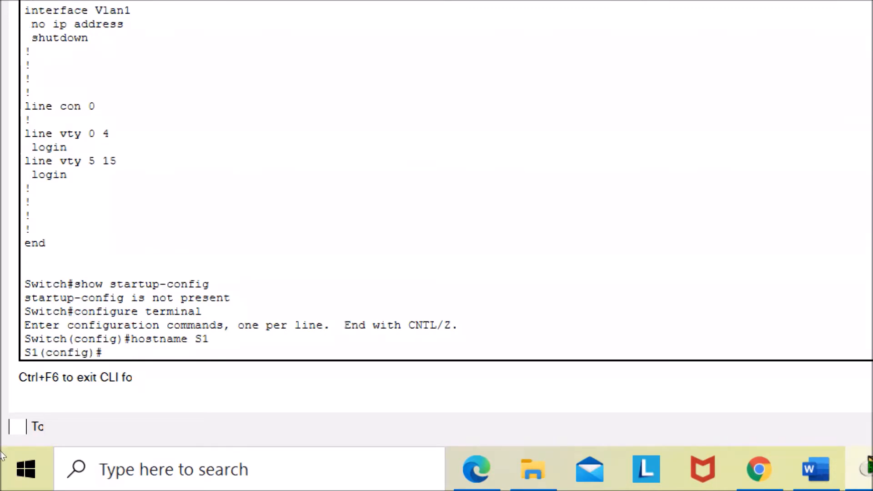
- Review the lab document's Step 2 instructions for securing the console line
drag(54, 422, 8, 423)
click(22, 422)
click(615, 468)
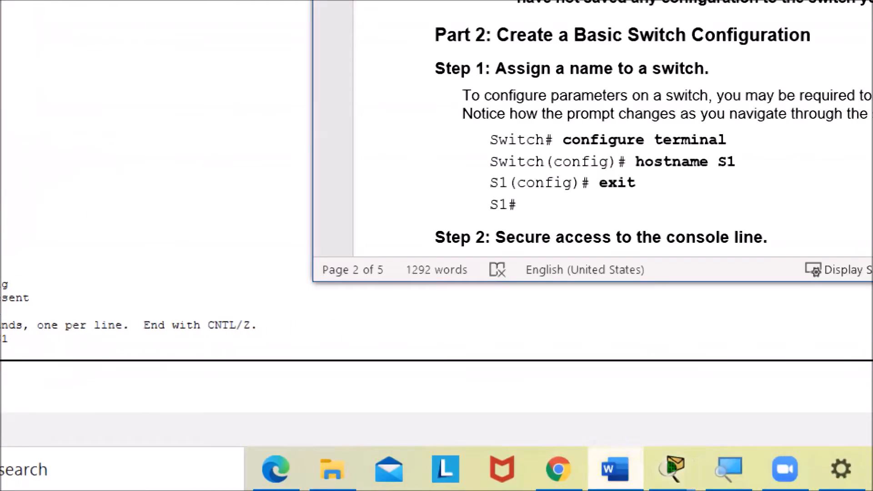
scroll(466, 320, down, 1)
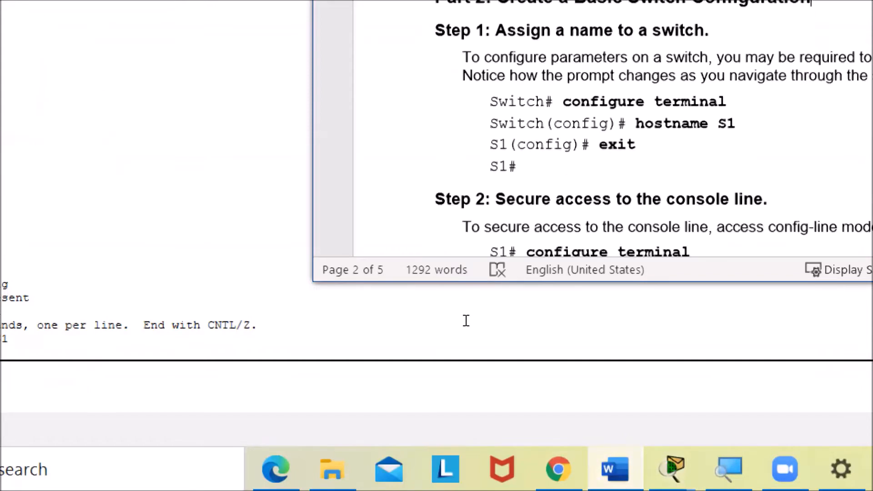
scroll(465, 320, up, 1)
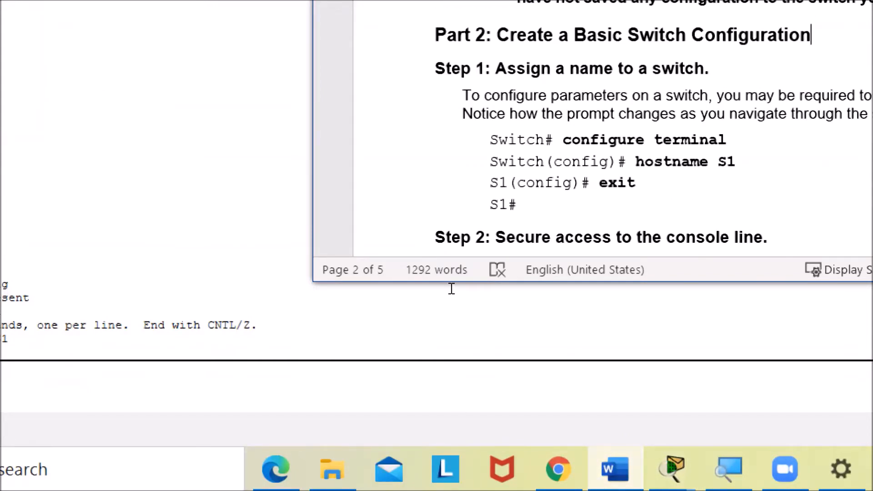
scroll(457, 305, down, 5)
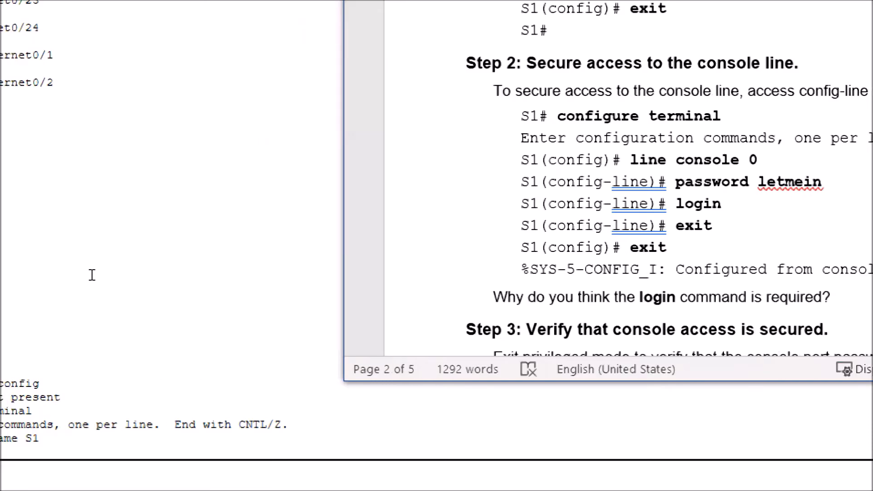
- Enter line console 0 configuration and set the console line password
click(62, 422)
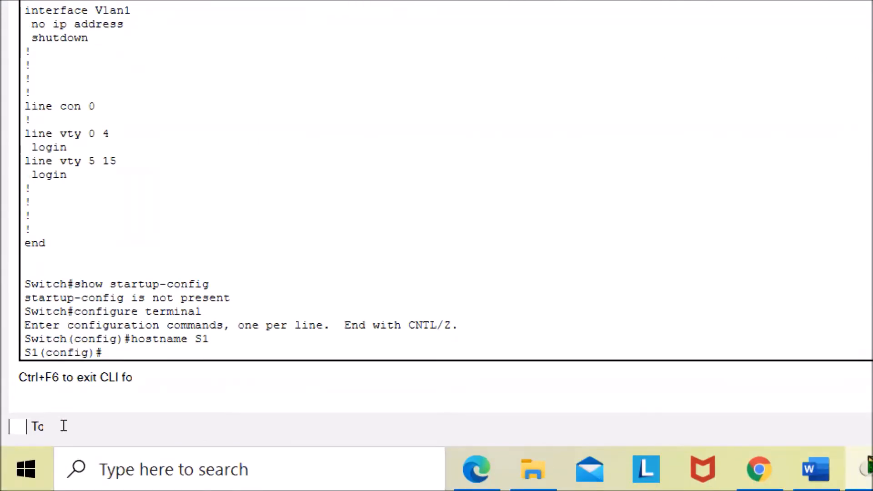
text(line console 0)
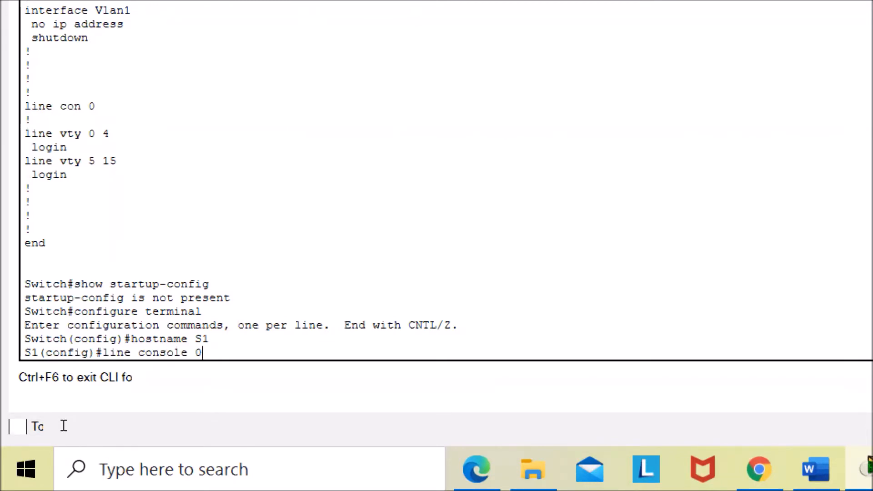
key(Return)
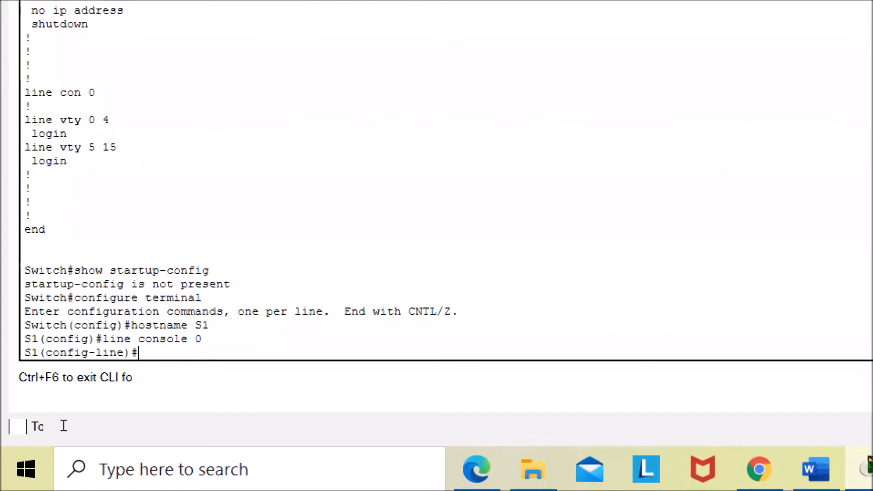
text(password )
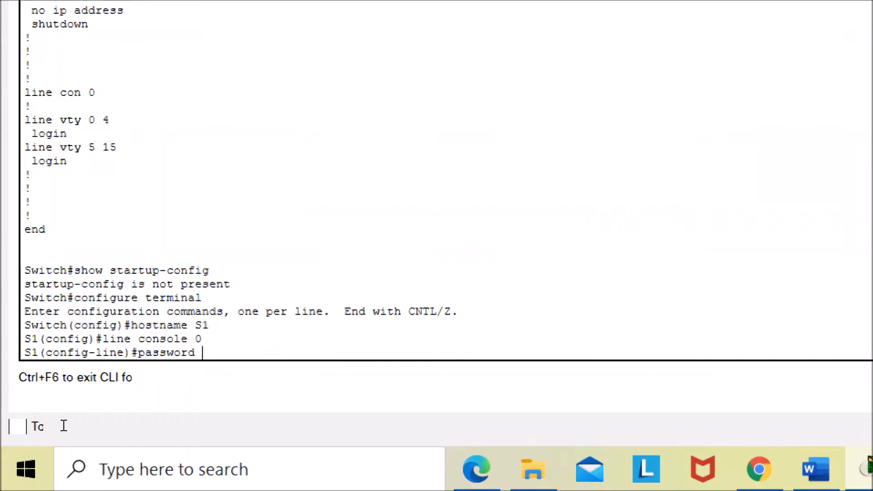
text(letmein)
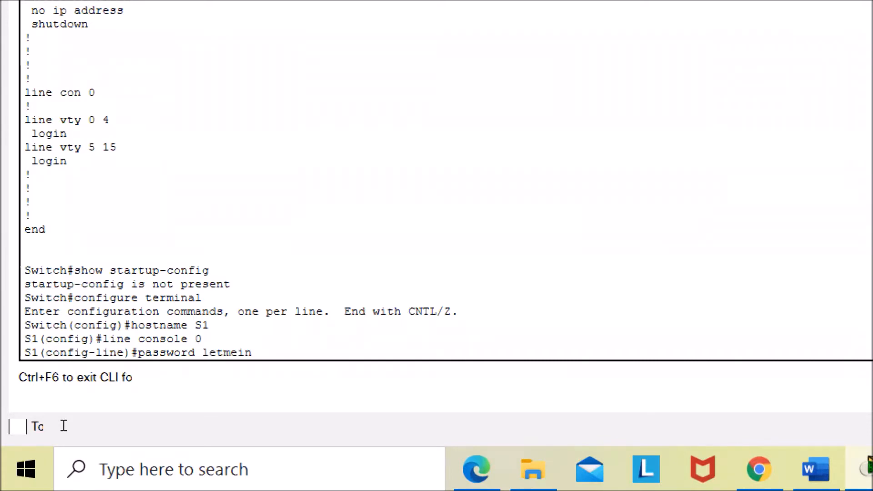
key(Return)
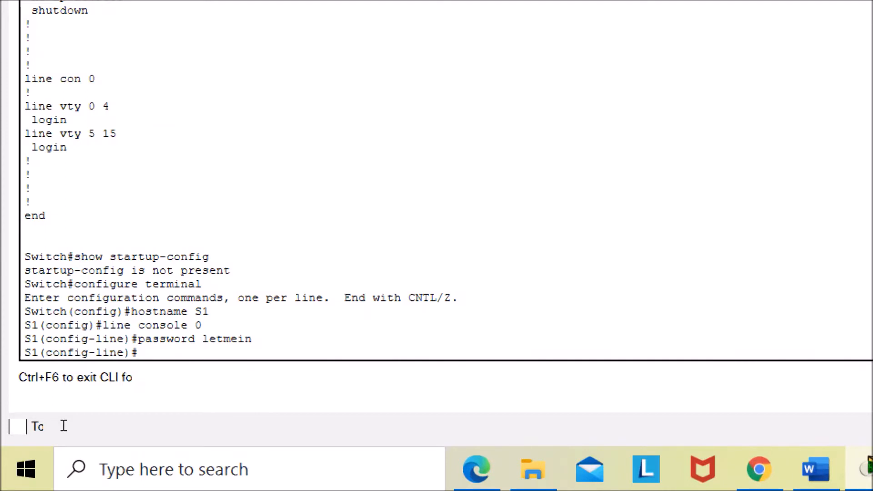
- Enable login on the console line, then exit back to privileged EXEC mode
text(login)
key(Return)
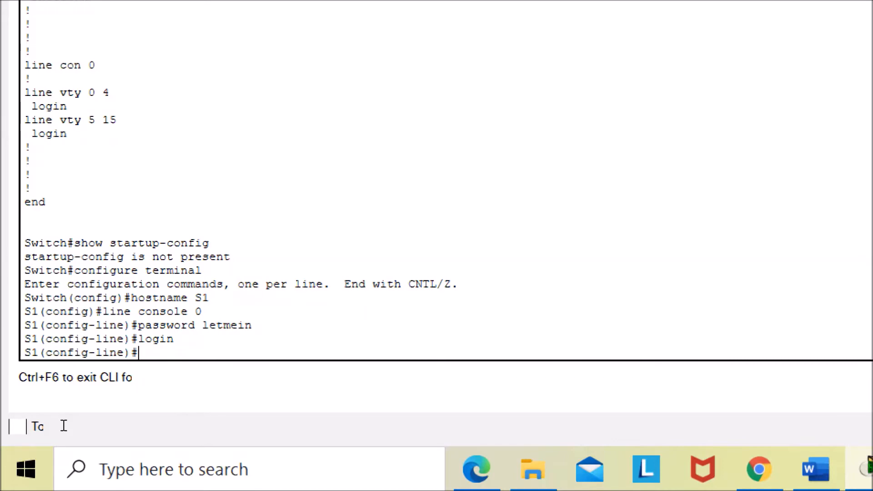
text(exit)
key(Return)
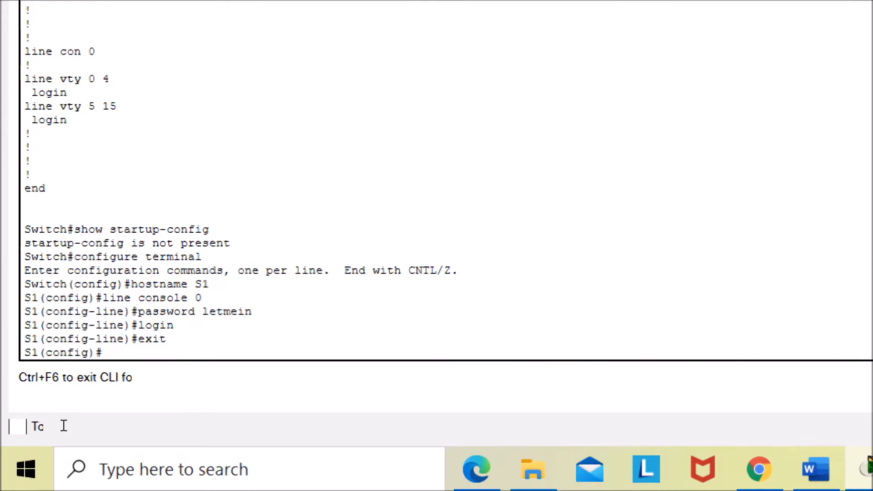
text(eit)
key(BackSpace)
key(BackSpace)
text(xit)
key(Return)
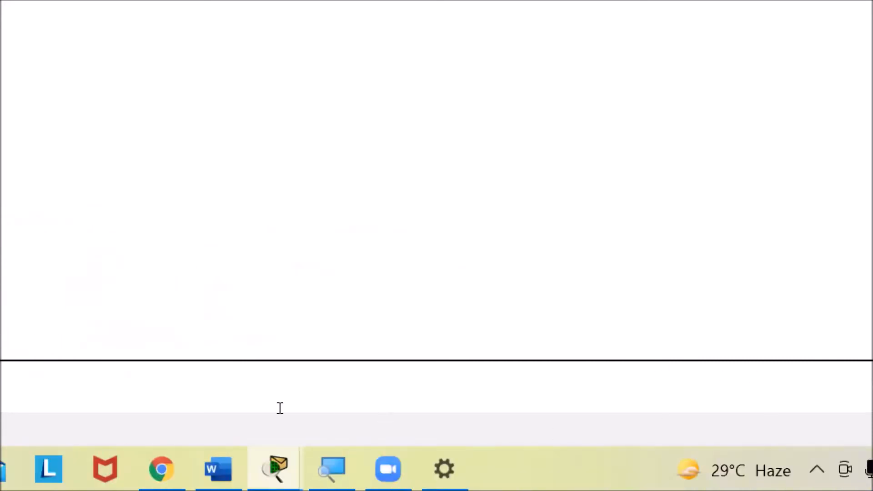
- In the lab document, answer the login command question with the placeholder text akjfhk and make it bold
click(370, 468)
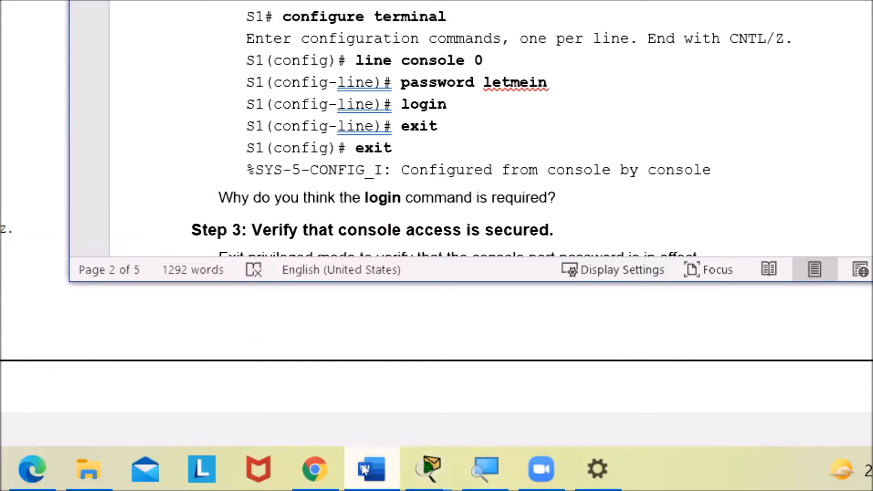
scroll(444, 298, up, 2)
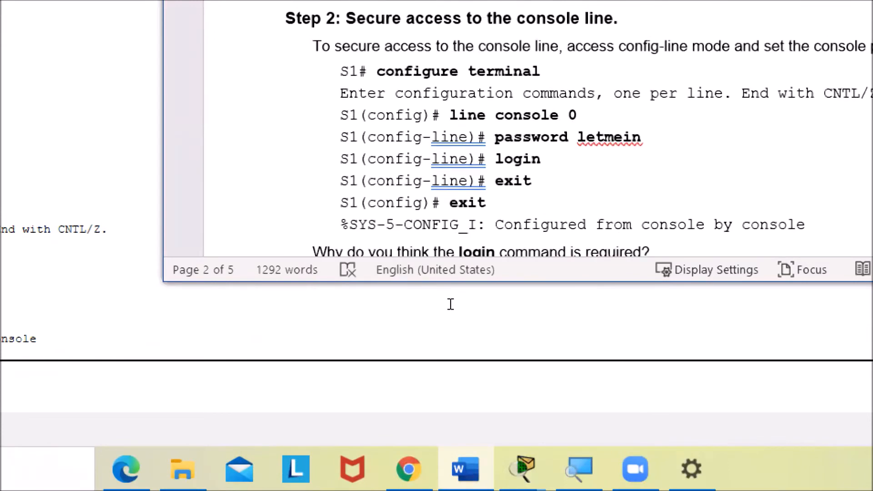
scroll(465, 196, down, 2)
scroll(466, 328, down, 2)
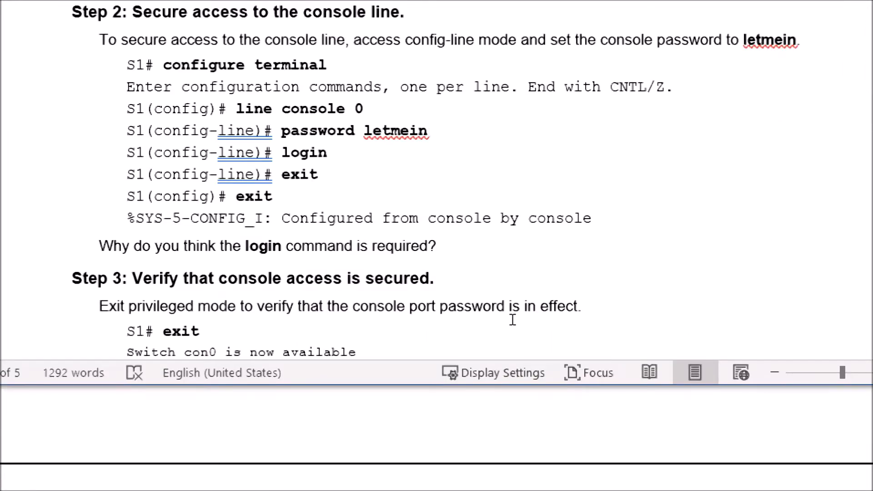
text(akjfhk)
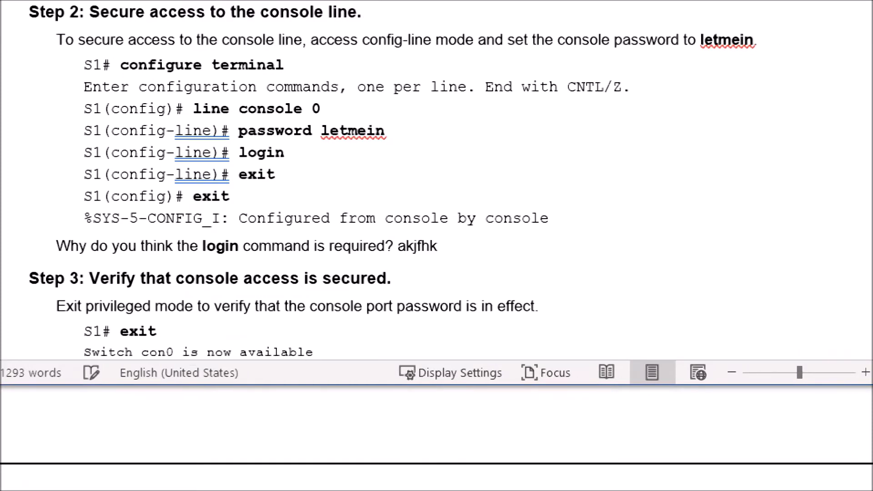
key(shift+Left)
key(shift+Left)
key(shift+Left)
key(shift+Left)
key(shift+Left)
key(shift+Left)
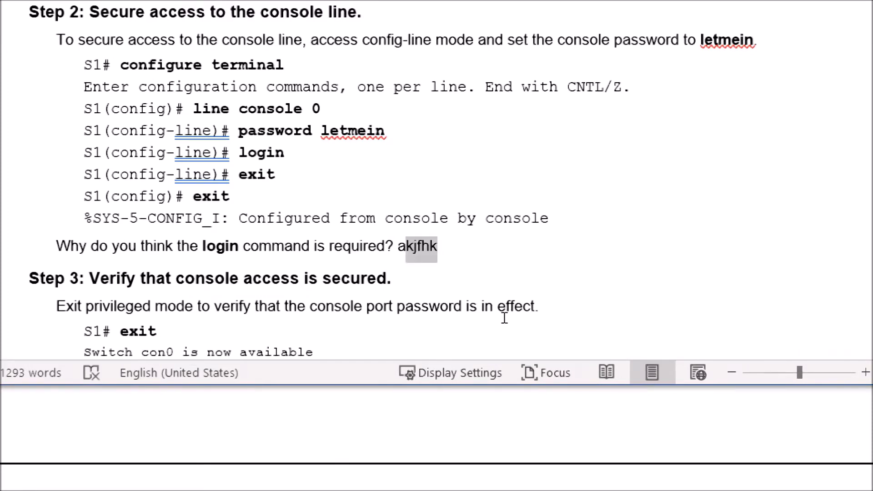
key(ctrl+b)
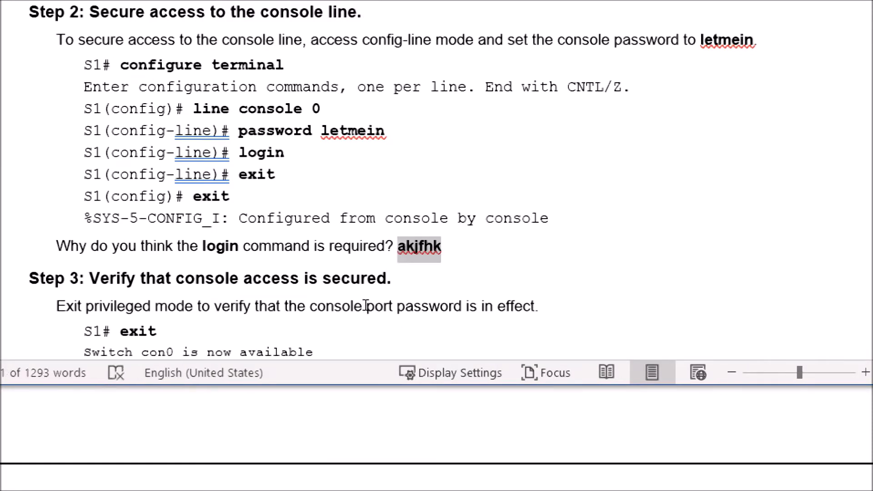
- Exit privileged EXEC mode on switch S1 to test that the console password is in effect
scroll(467, 298, down, 5)
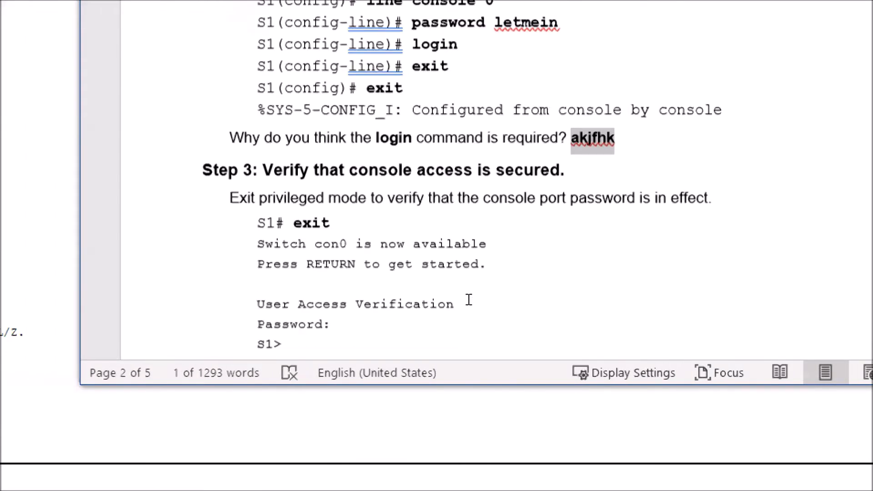
scroll(470, 301, down, 1)
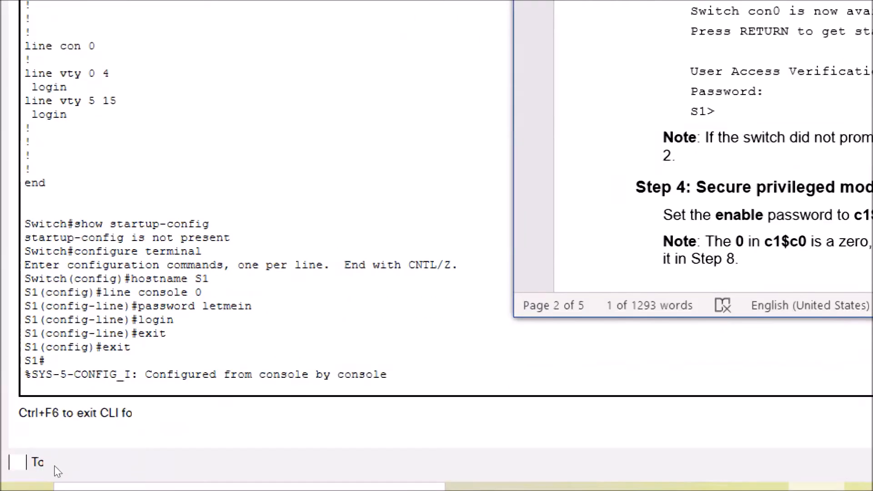
click(217, 415)
key(Return)
key(Return)
key(Return)
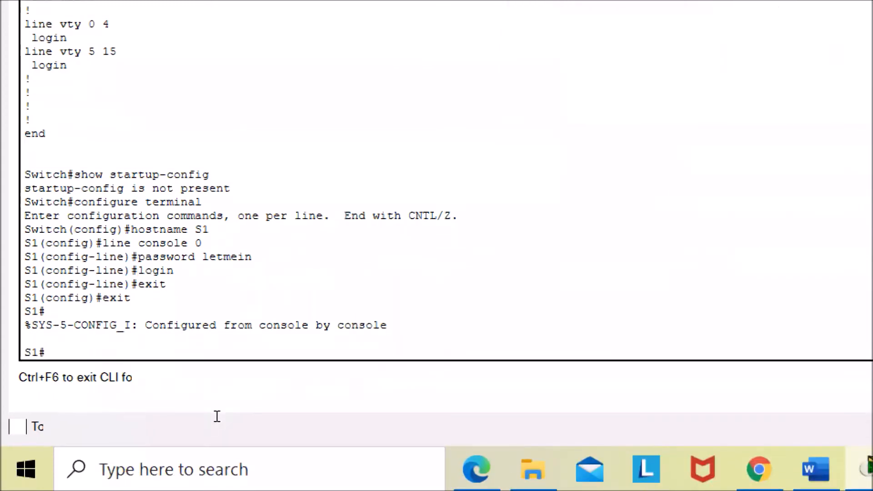
text(exit)
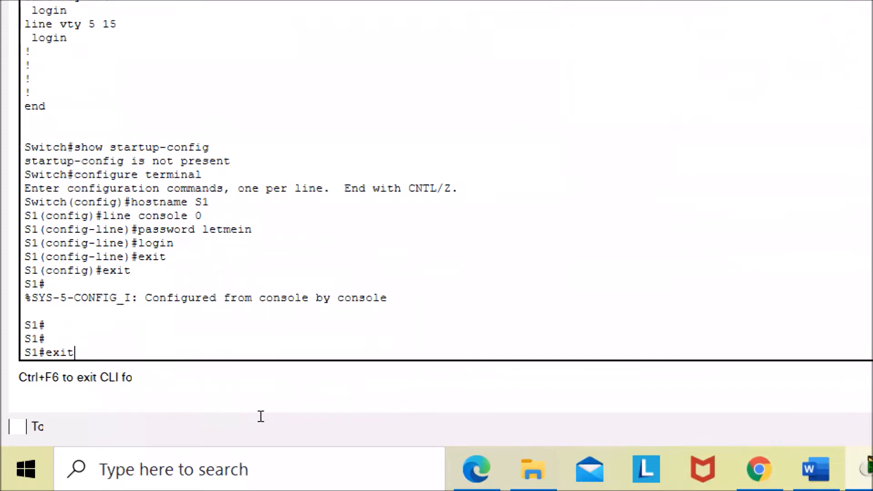
key(Return)
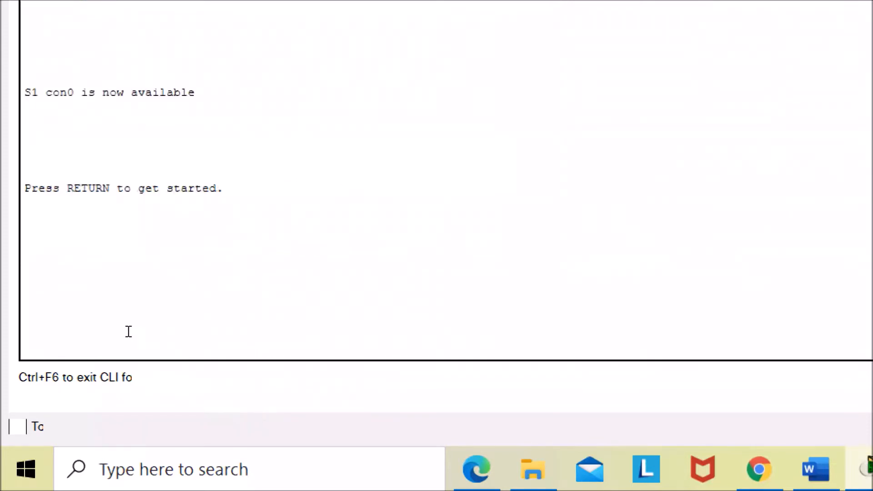
- Start a new console session and log in at the console password prompt
scroll(129, 331, up, 3)
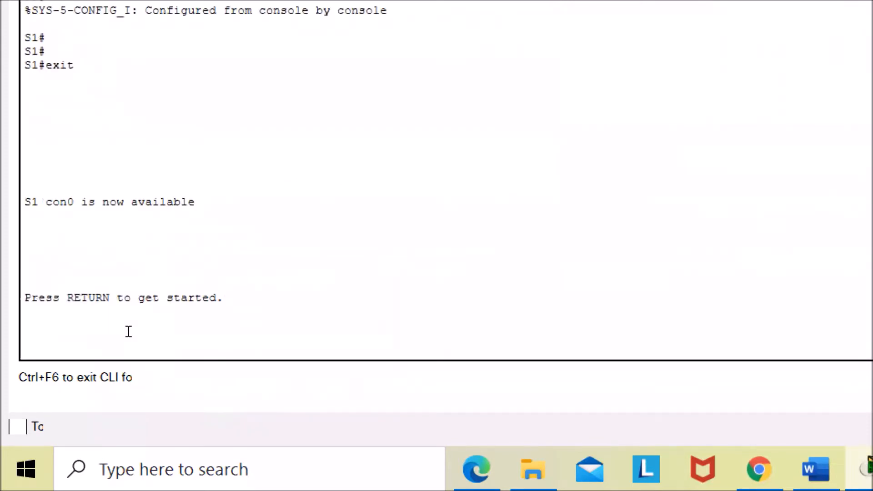
scroll(128, 331, down, 3)
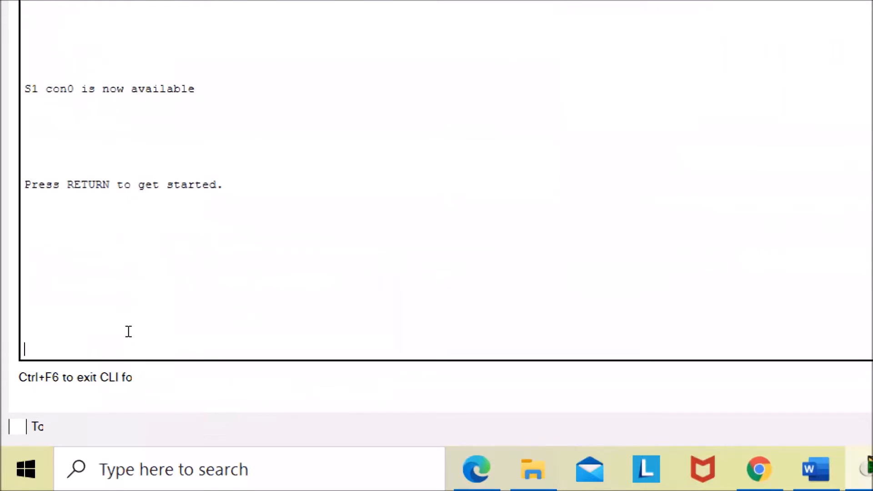
key(Return)
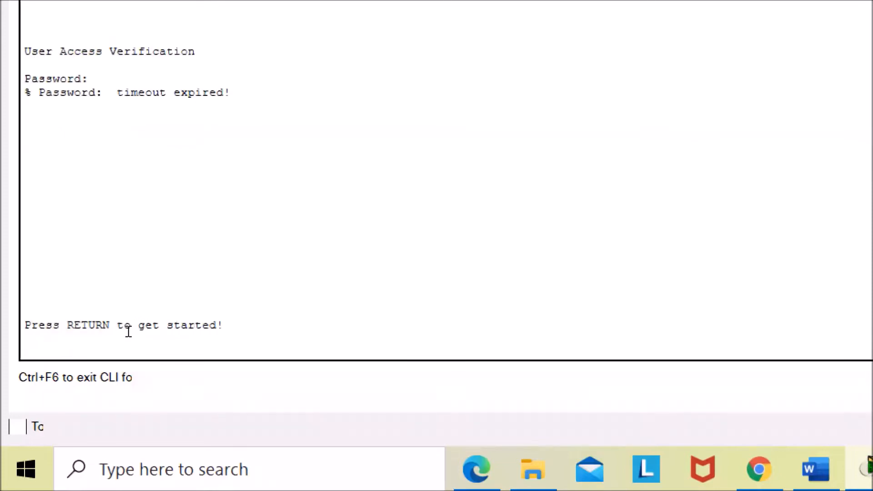
key(Return)
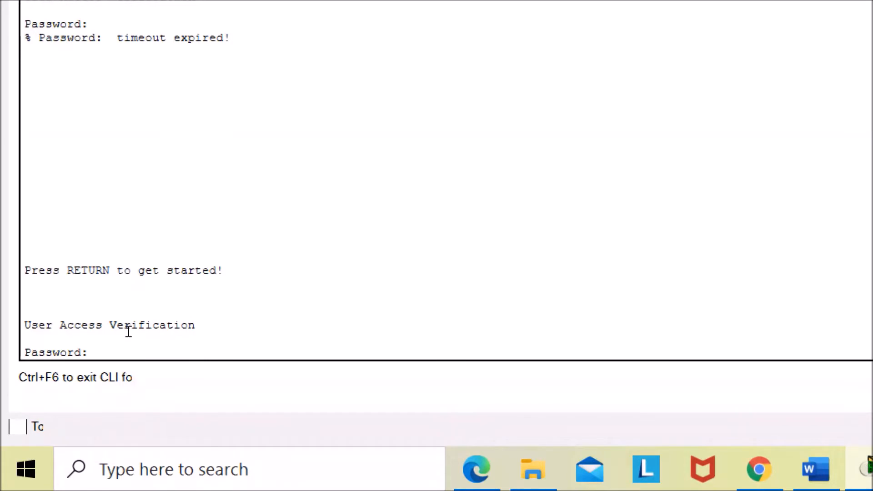
key(Return)
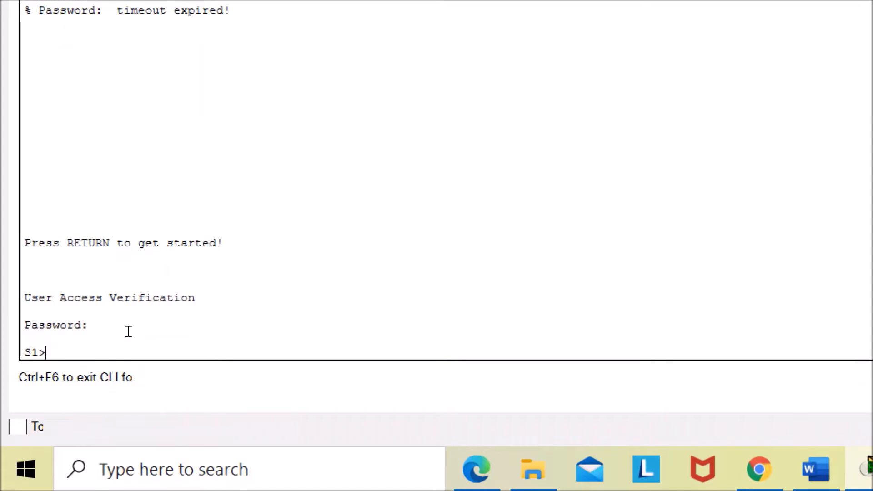
- Log out of user EXEC mode with exit and log back in by entering the console password
text(exit)
key(Return)
key(Return)
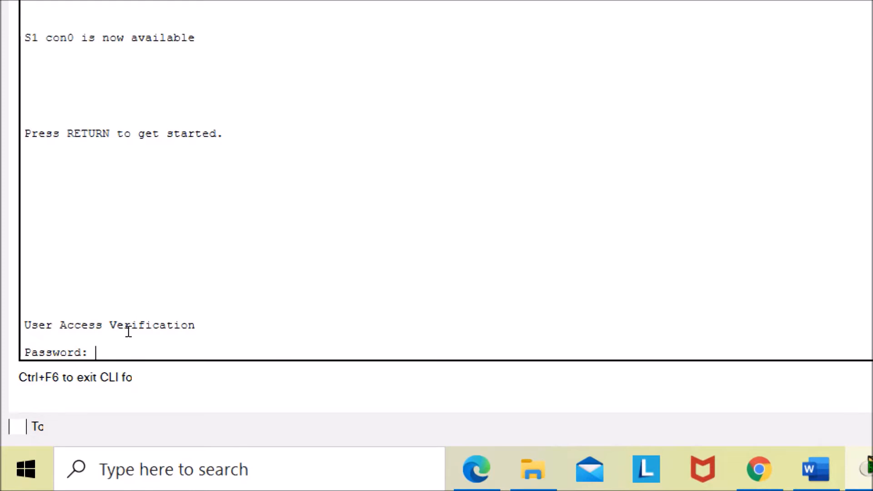
key(Return)
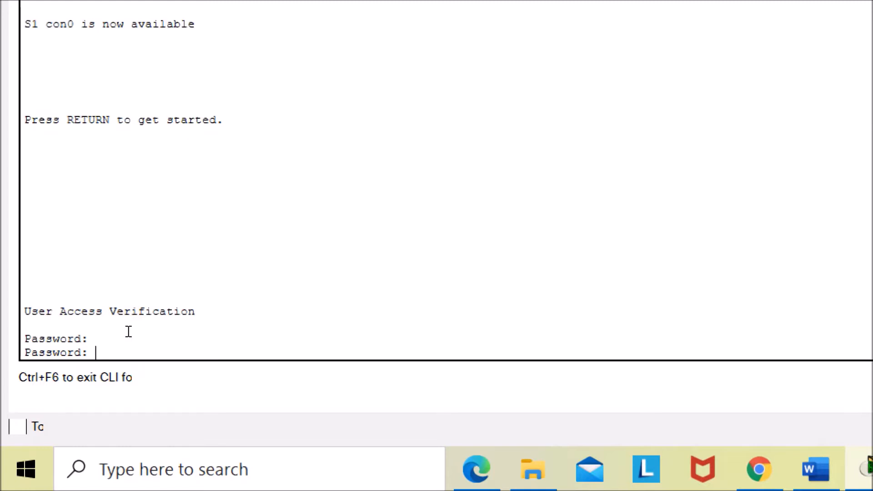
key(Return)
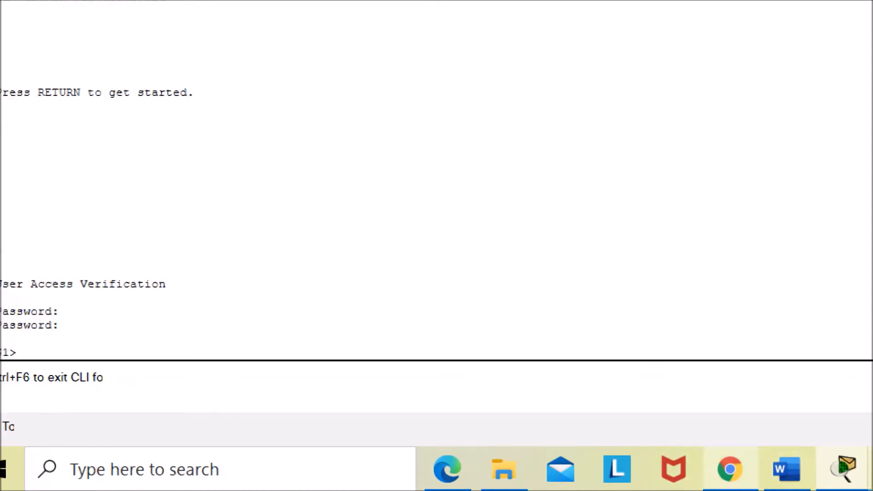
- Read the lab document's Step 3 and Step 4 instructions on verifying console access and securing privileged mode
click(786, 469)
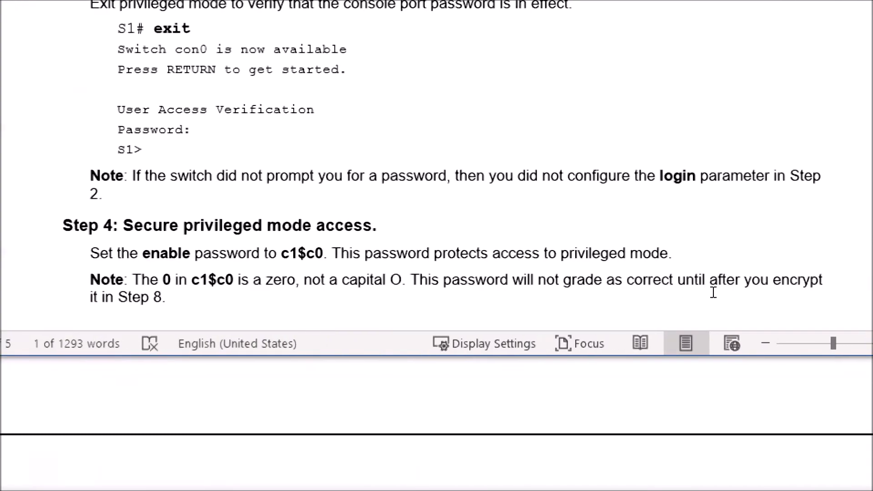
scroll(534, 289, up, 2)
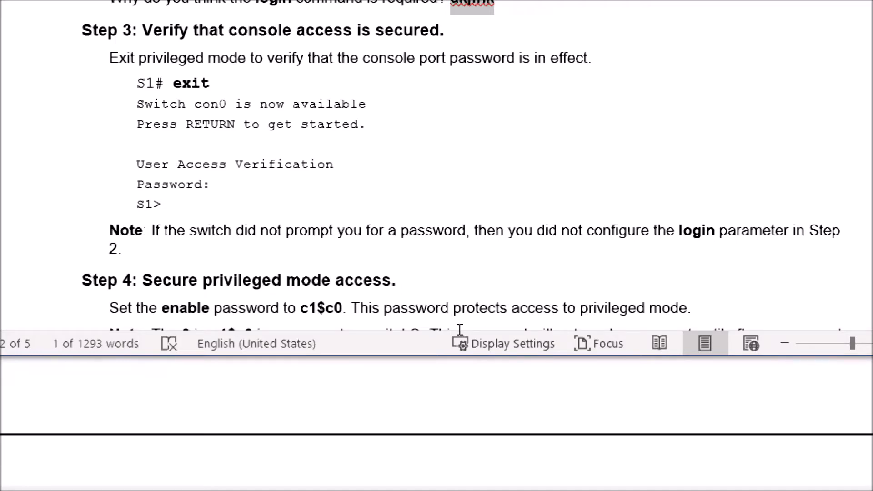
scroll(460, 325, down, 3)
scroll(460, 326, down, 1)
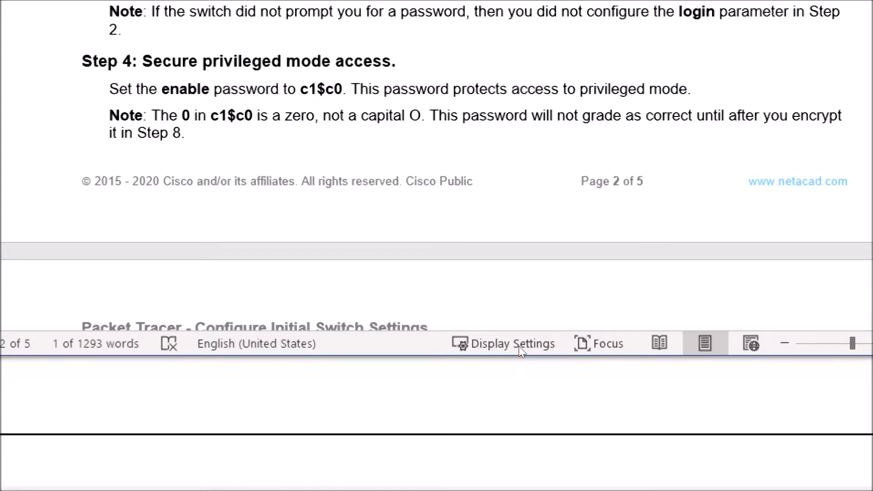
scroll(519, 346, down, 3)
scroll(519, 346, down, 2)
scroll(520, 348, up, 1)
scroll(523, 350, down, 1)
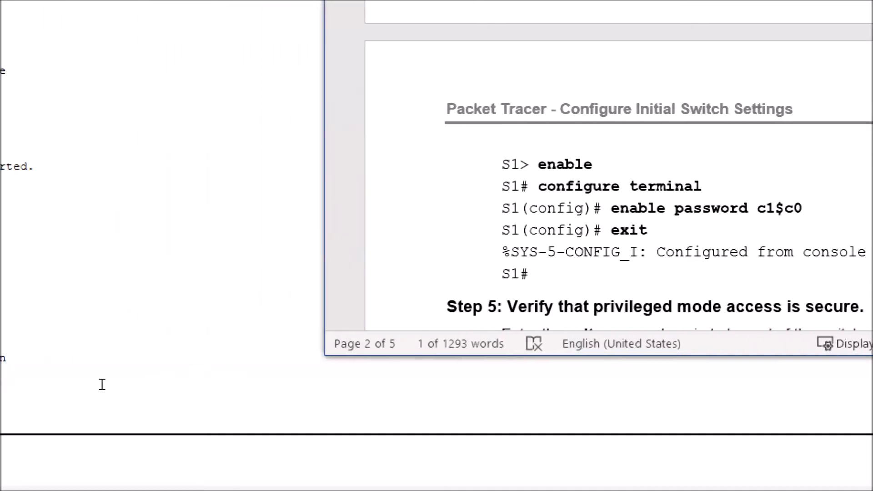
- Enter privileged EXEC mode with enable, then global configuration mode with conf ter
click(29, 424)
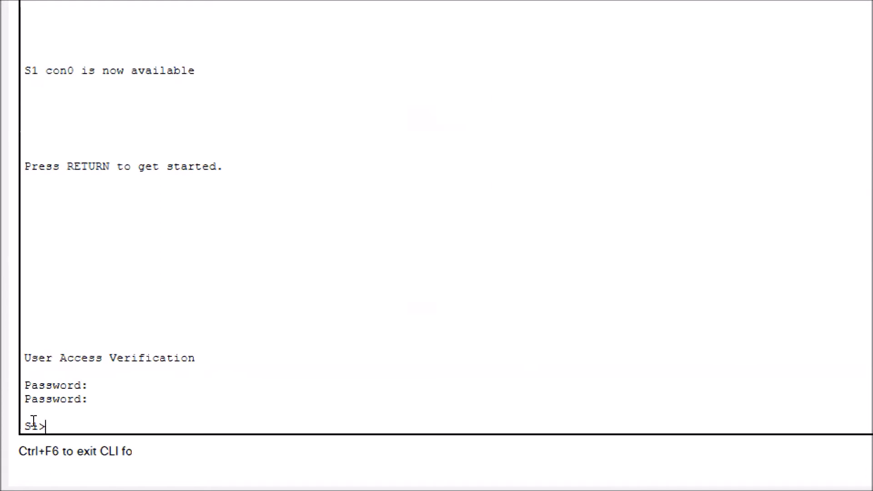
text(enable)
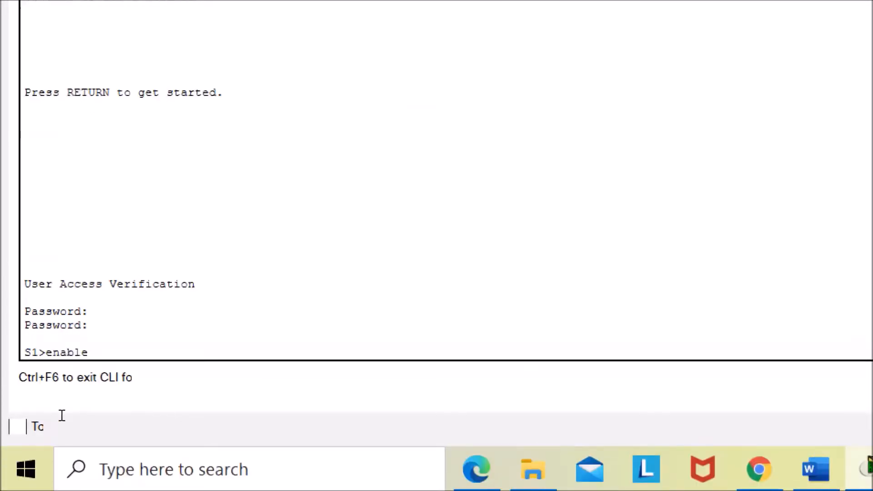
key(Return)
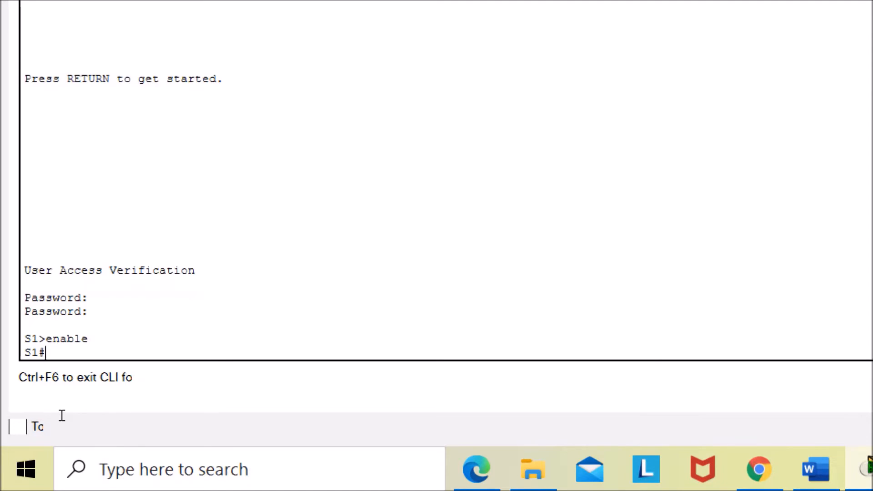
text(configure terminal)
key(BackSpace)
key(BackSpace)
key(BackSpace)
key(BackSpace)
key(BackSpace)
key(BackSpace)
key(BackSpace)
key(BackSpace)
key(BackSpace)
key(BackSpace)
key(BackSpace)
key(BackSpace)
key(BackSpace)
key(BackSpace)
key(BackSpace)
key(BackSpace)
key(BackSpace)
key(BackSpace)
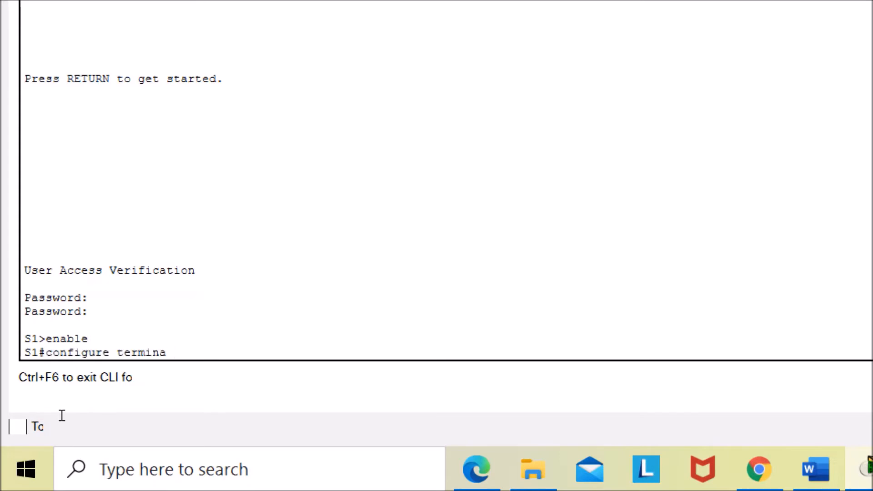
text(conf ter)
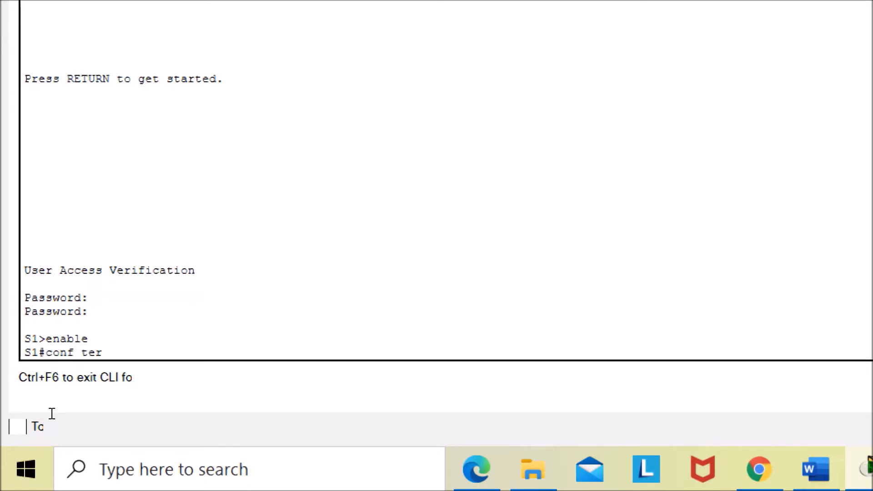
key(Return)
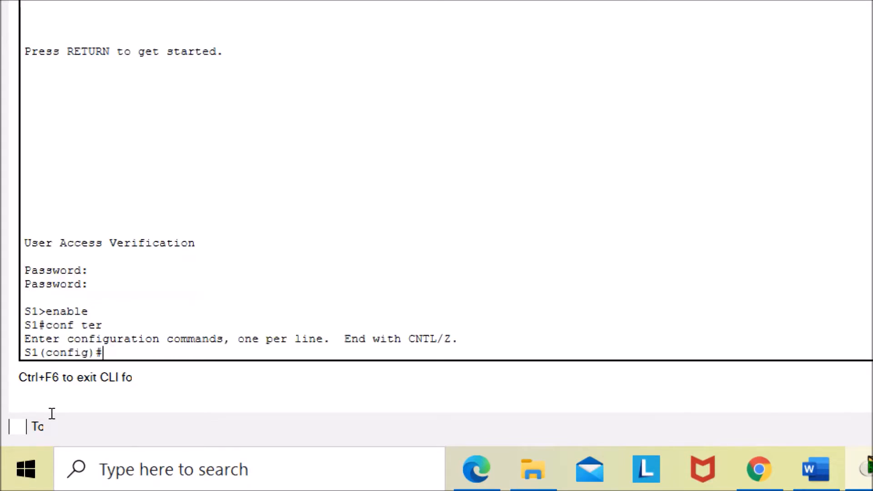
- Set the enable password for privileged mode, exit configuration mode, and return to the lab document
text(enable password)
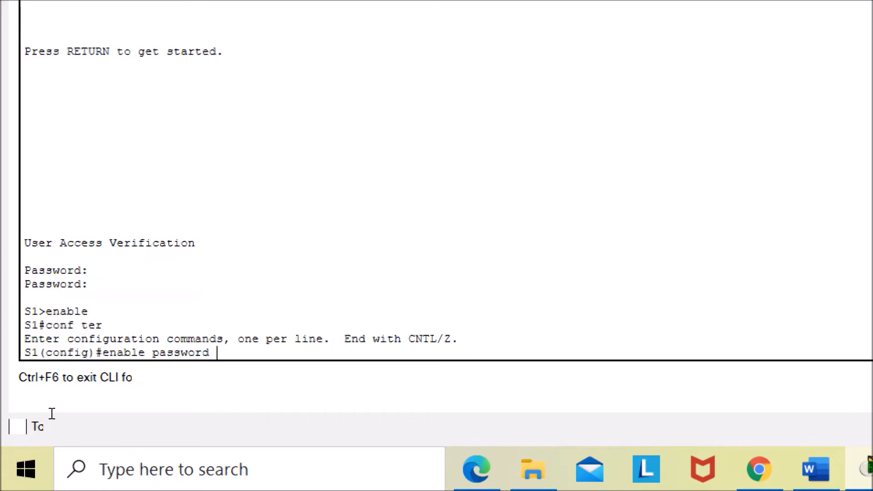
text(c1$)
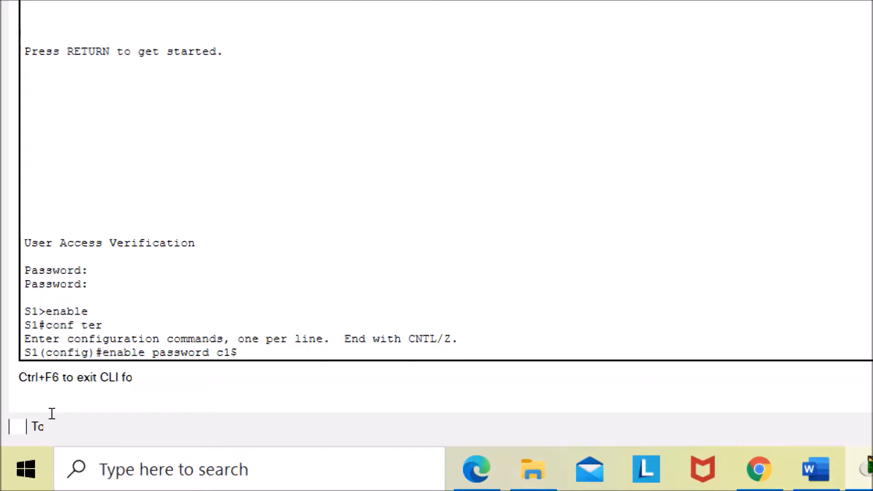
text(c0)
key(Return)
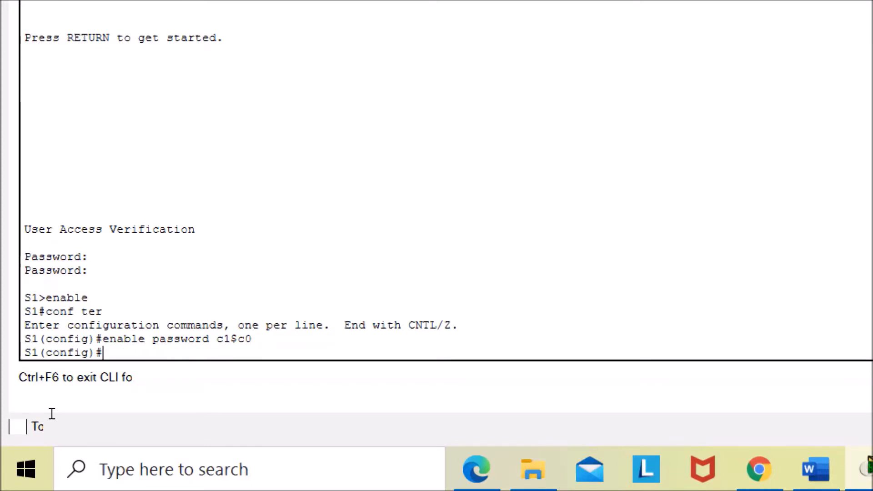
text(exit)
key(Return)
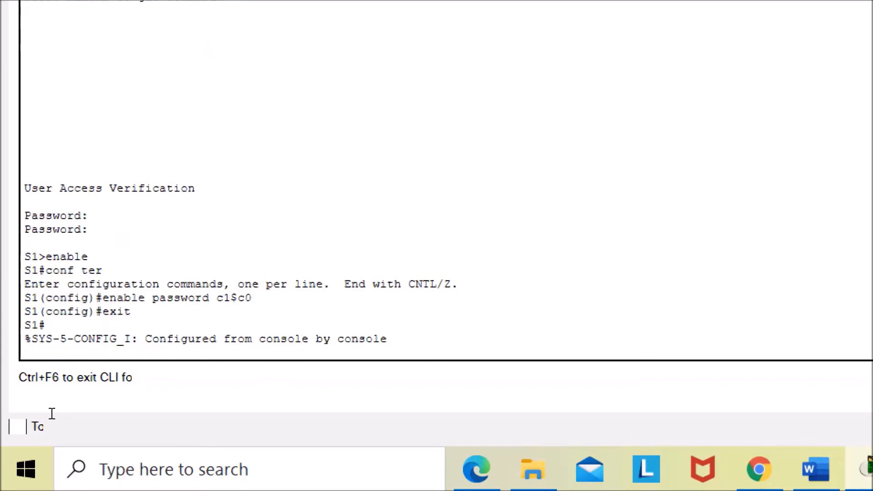
key(Return)
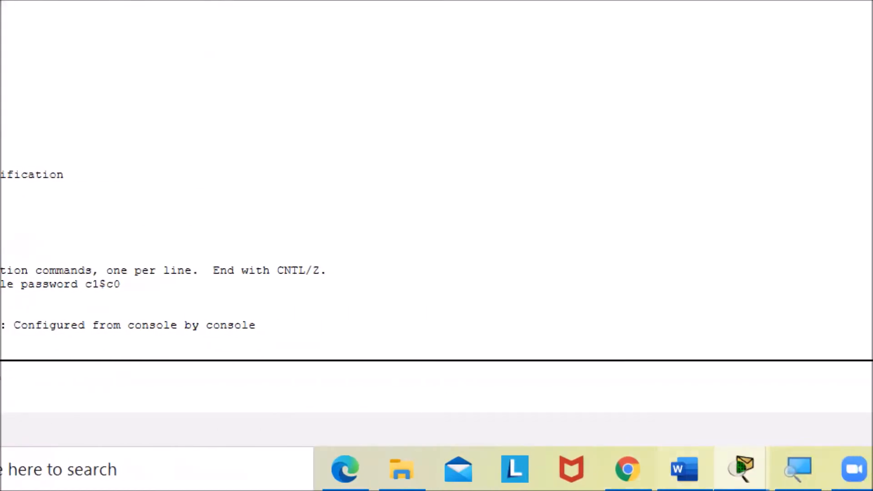
click(686, 463)
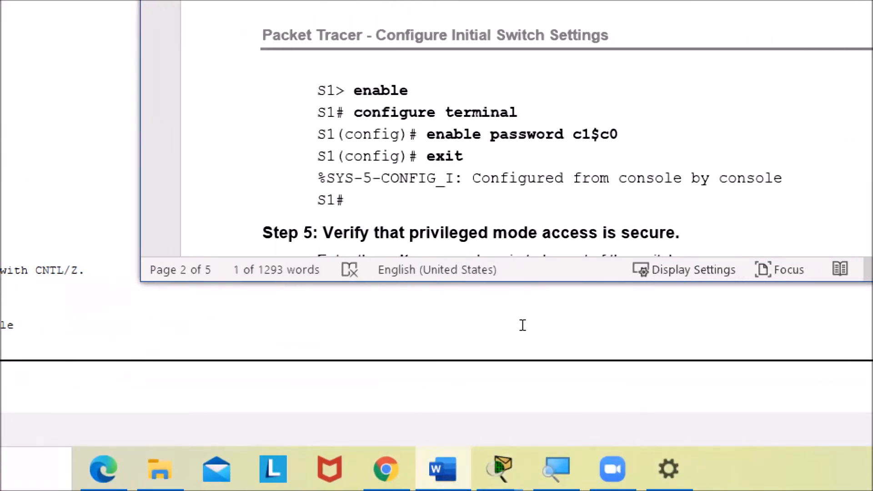
- Log out of the switch with exit and log back in to user EXEC mode by entering the console password
scroll(523, 325, down, 3)
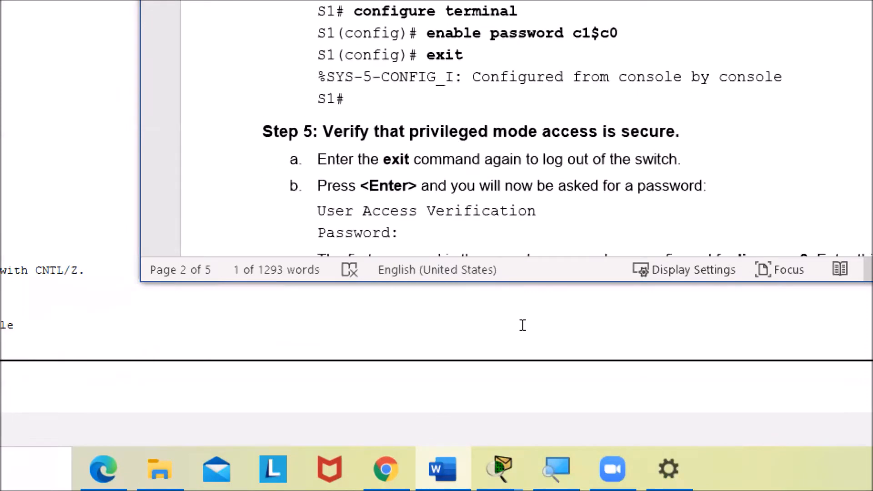
scroll(523, 325, down, 2)
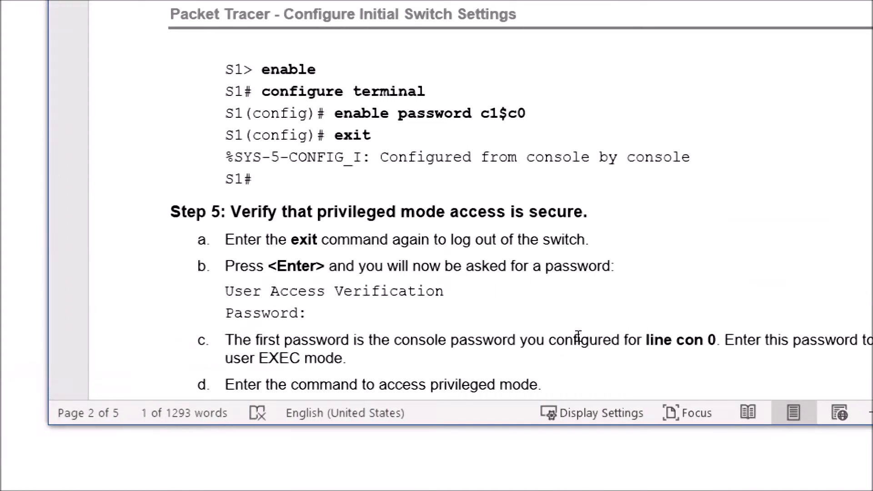
scroll(578, 337, down, 1)
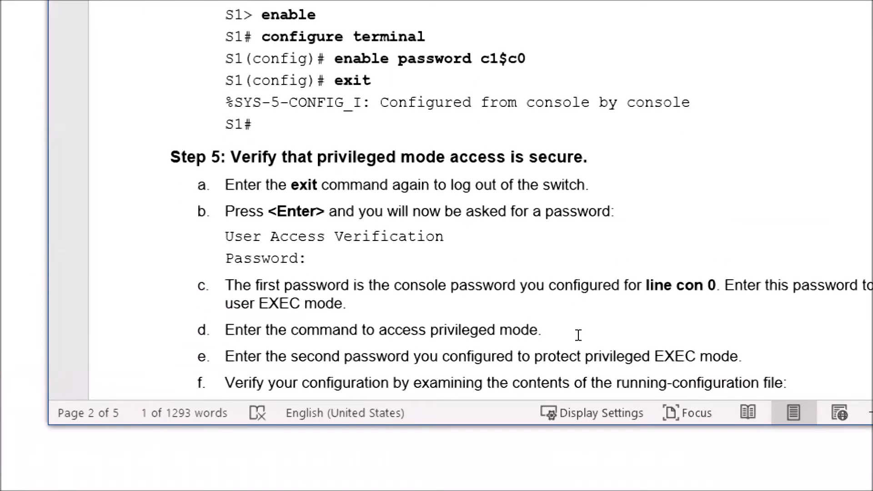
scroll(578, 336, down, 1)
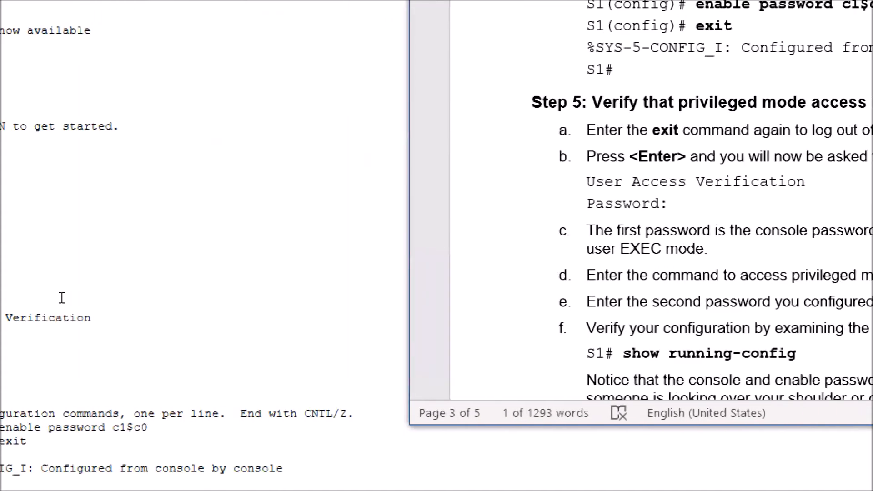
click(43, 416)
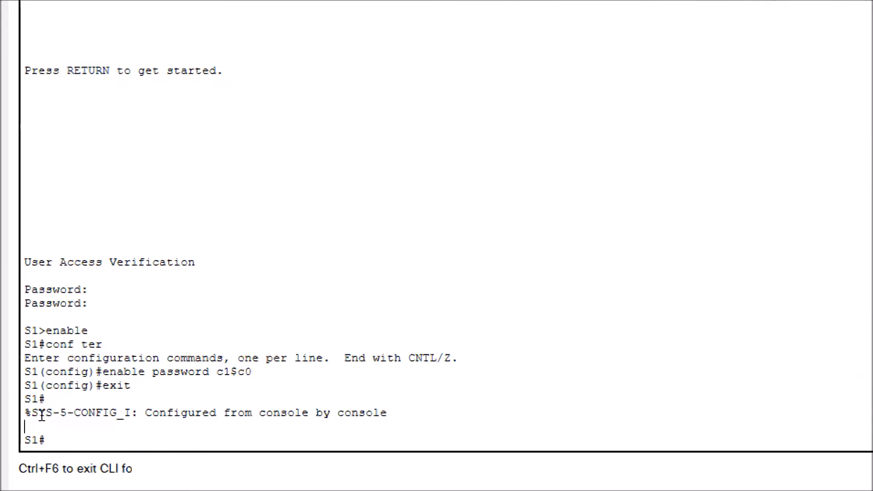
text(exit)
key(Return)
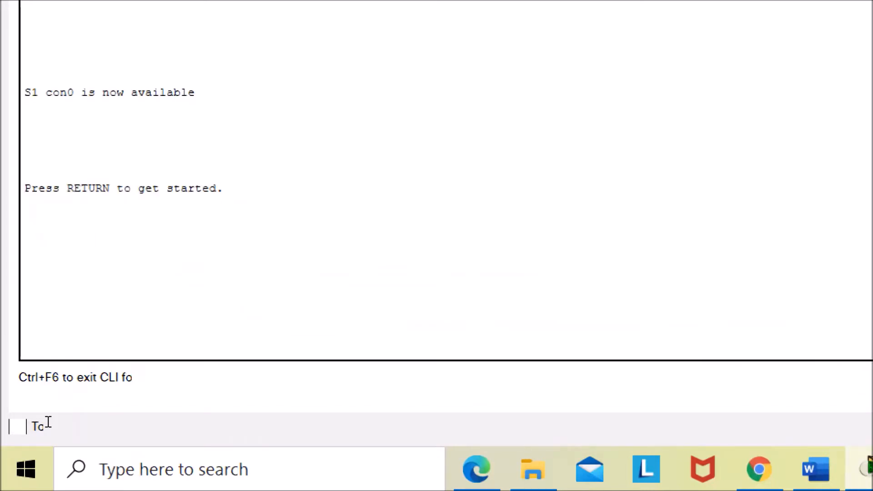
key(Return)
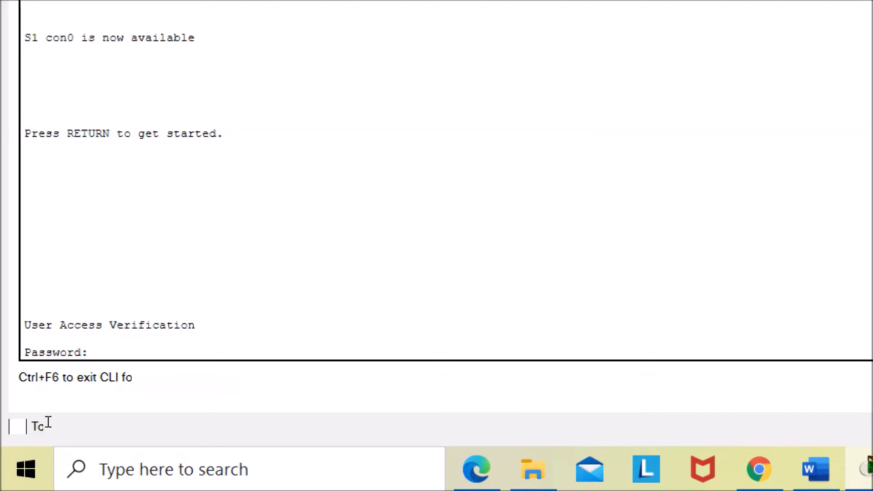
key(Return)
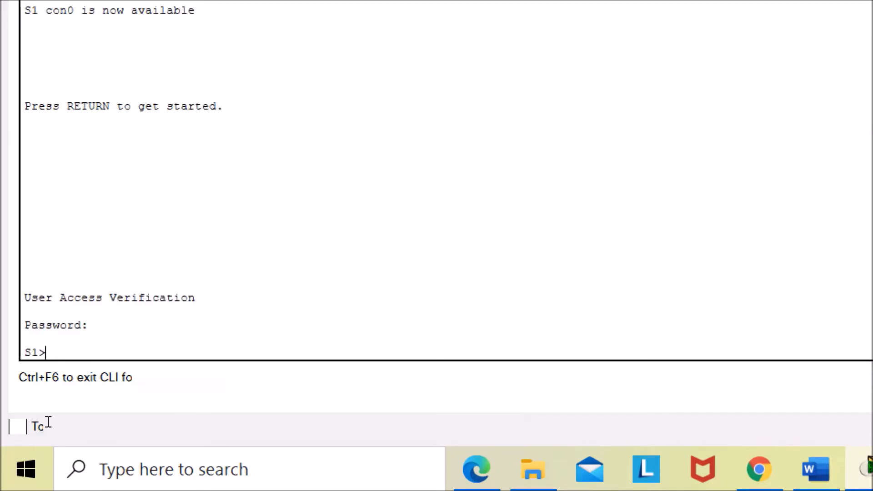
- Enter privileged EXEC mode with enable and supply the enable password
text(enable)
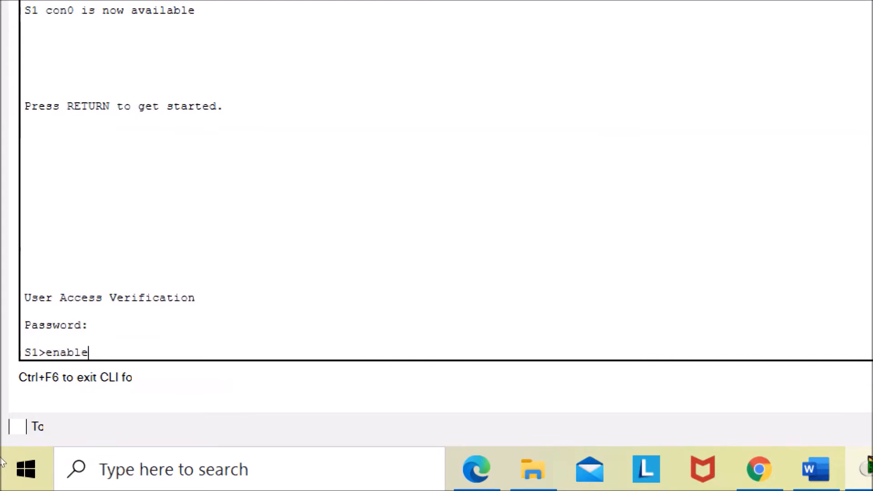
key(Return)
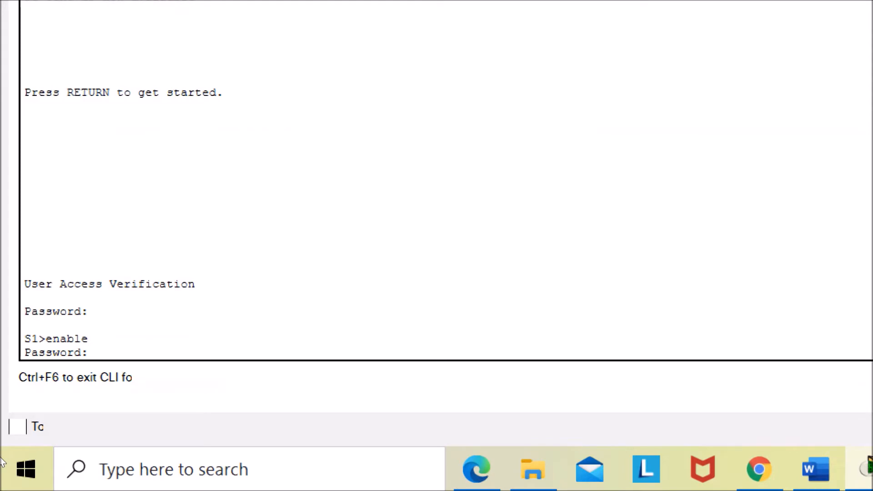
key(Return)
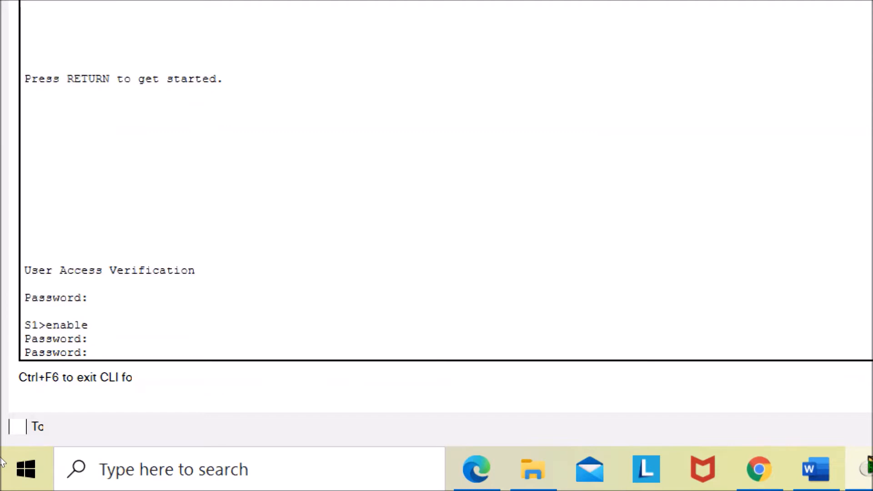
key(Return)
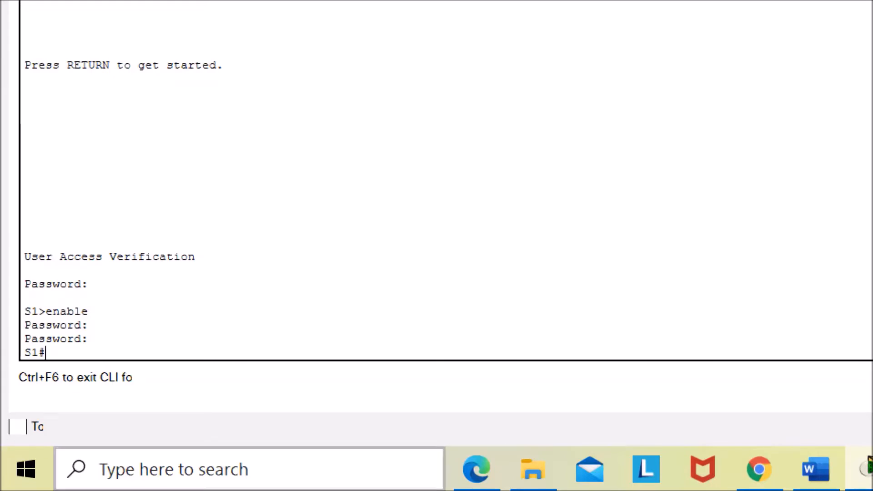
- Check the lab document's verification step, then display the switch's running configuration with show running-config
click(764, 469)
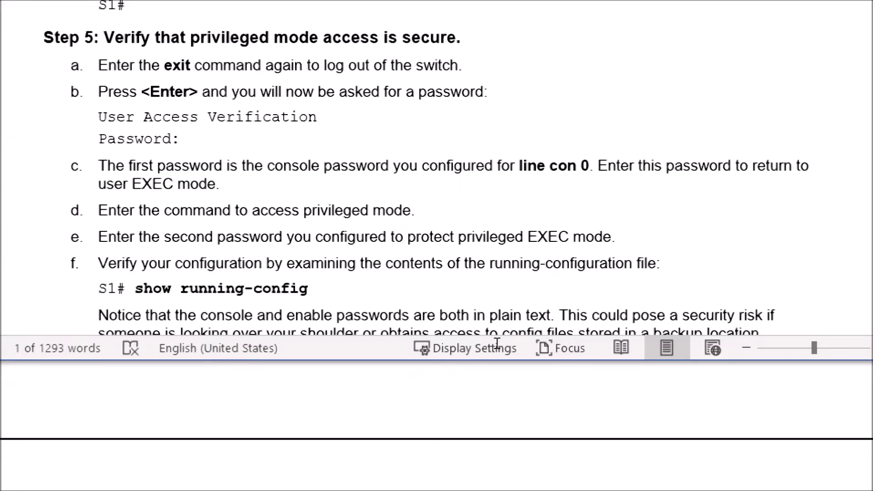
scroll(510, 333, down, 1)
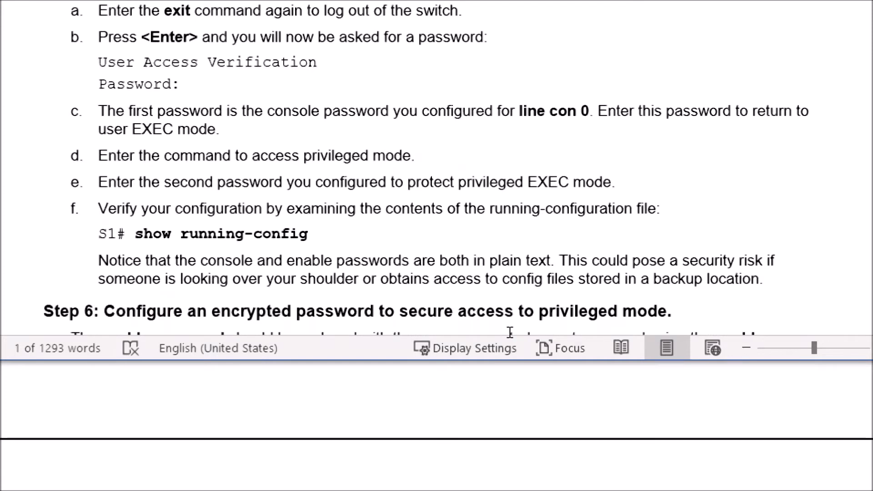
scroll(510, 332, up, 1)
scroll(510, 333, down, 1)
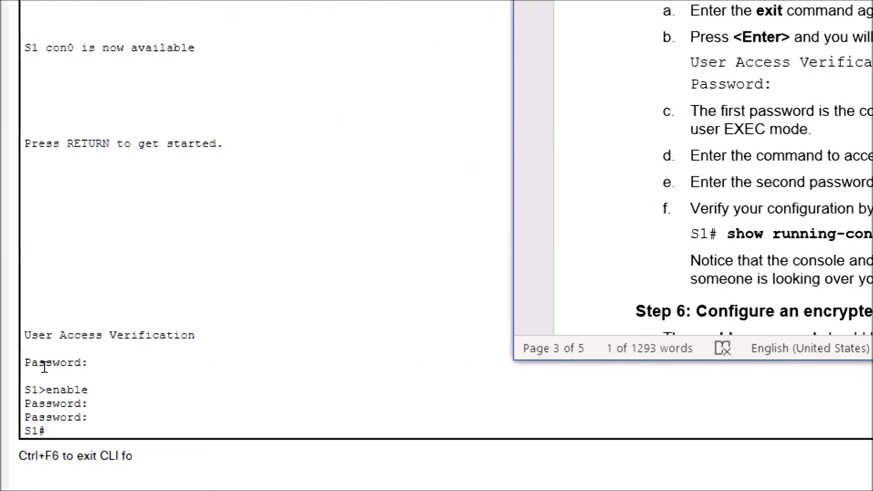
click(39, 423)
text(show ru)
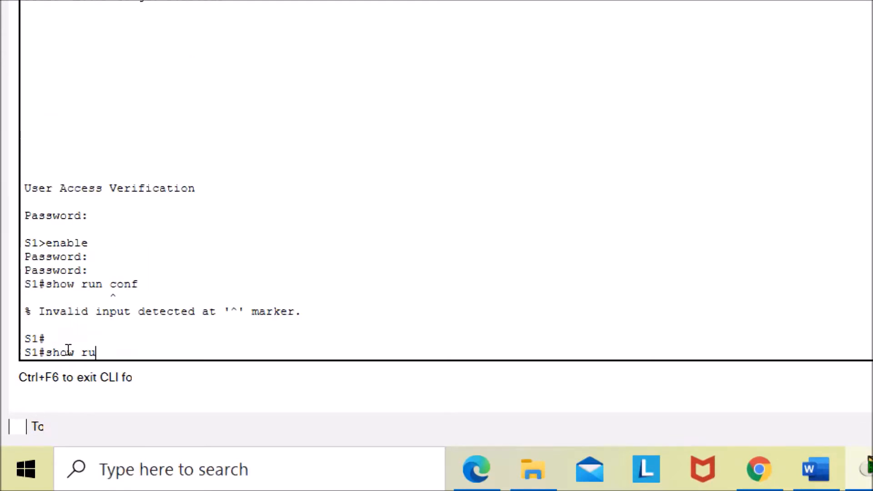
text(nning-config)
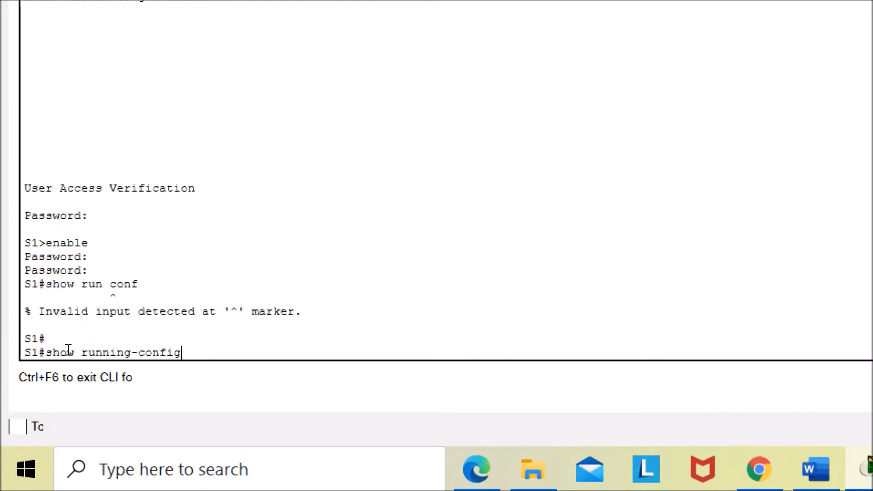
key(Return)
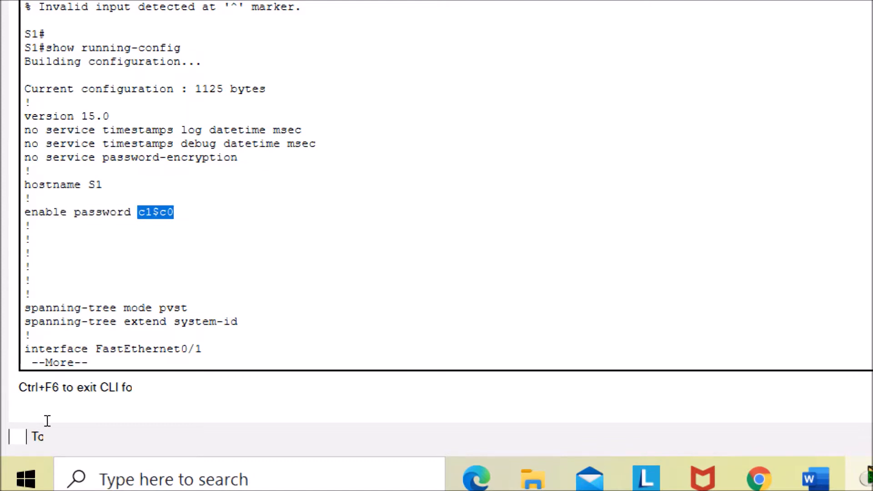
- Page through the running configuration and examine the enable password and line con 0 password entries
key(space)
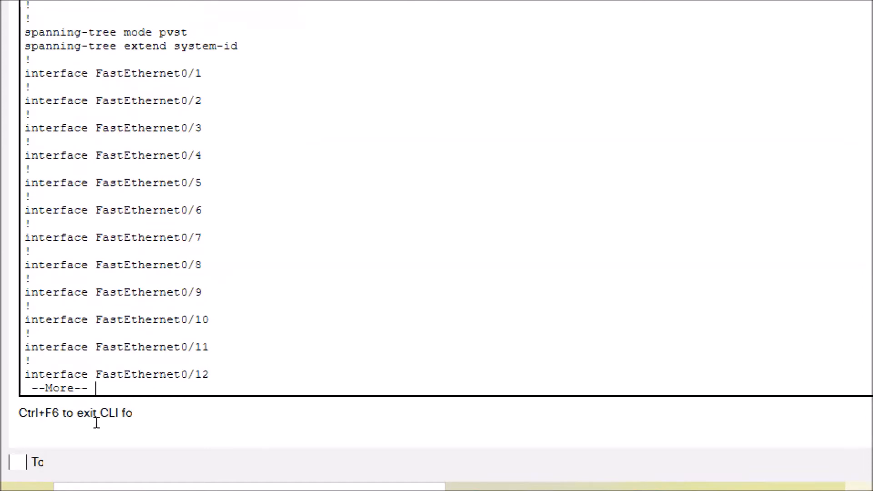
key(space)
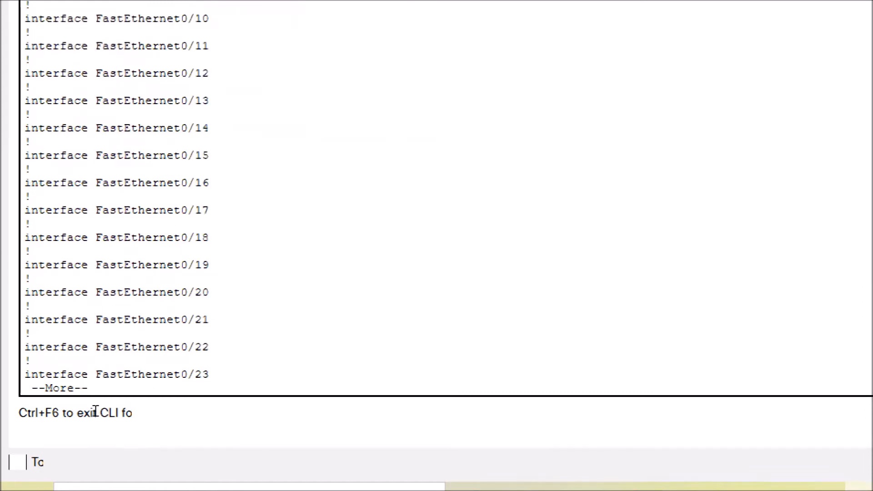
key(space)
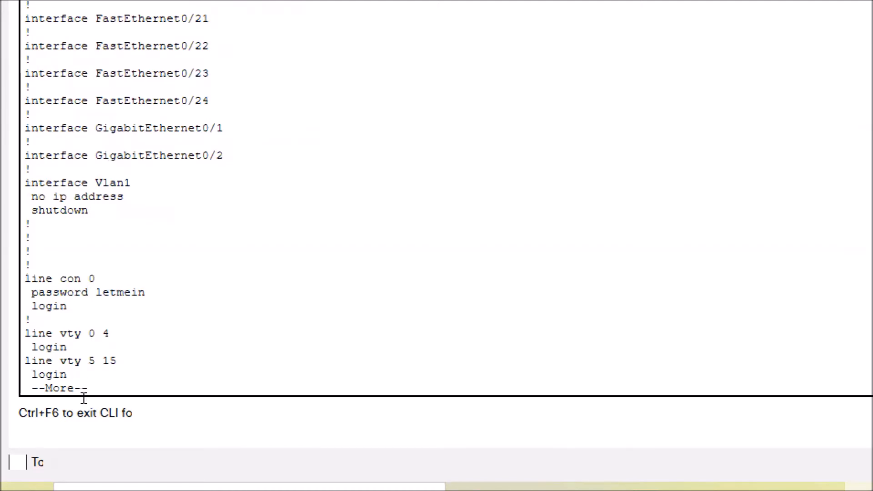
drag(34, 380, 79, 373)
click(53, 384)
click(80, 374)
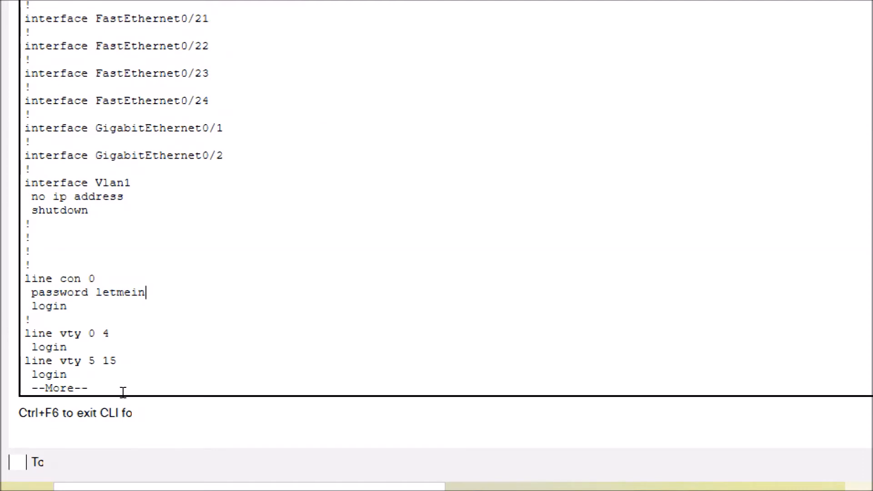
key(space)
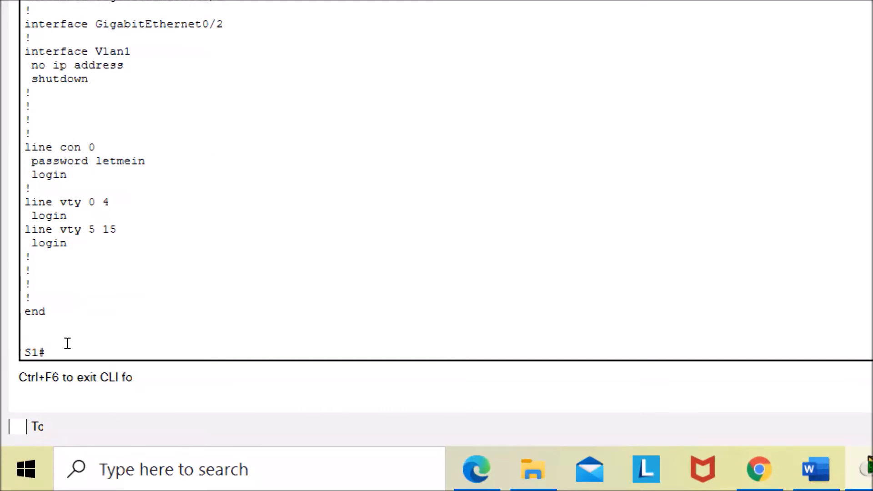
drag(67, 175, 25, 147)
scroll(83, 341, down, 1)
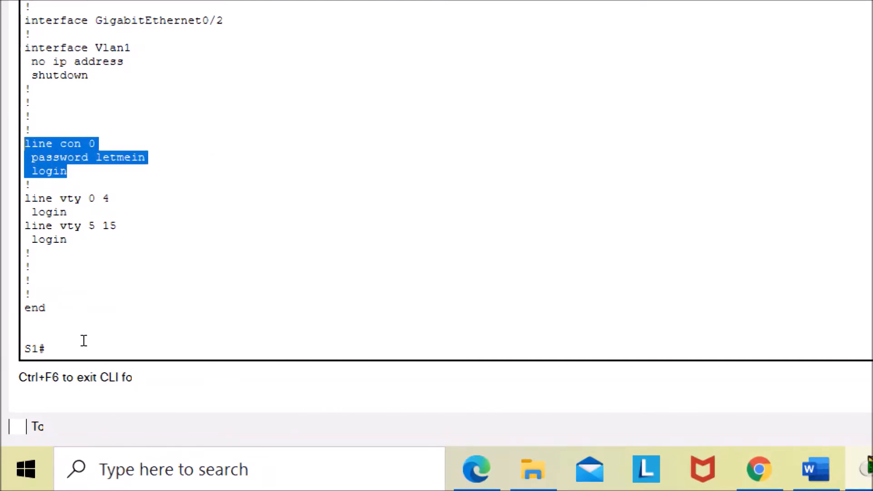
scroll(83, 341, up, 15)
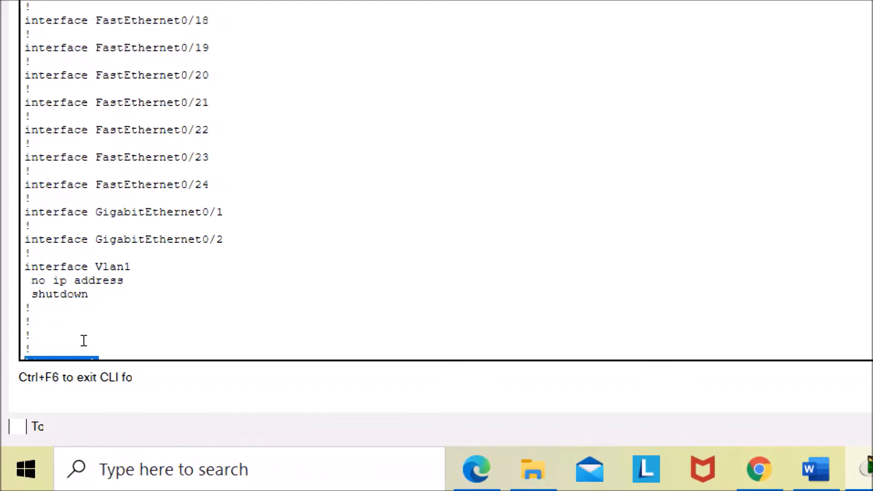
scroll(144, 303, up, 5)
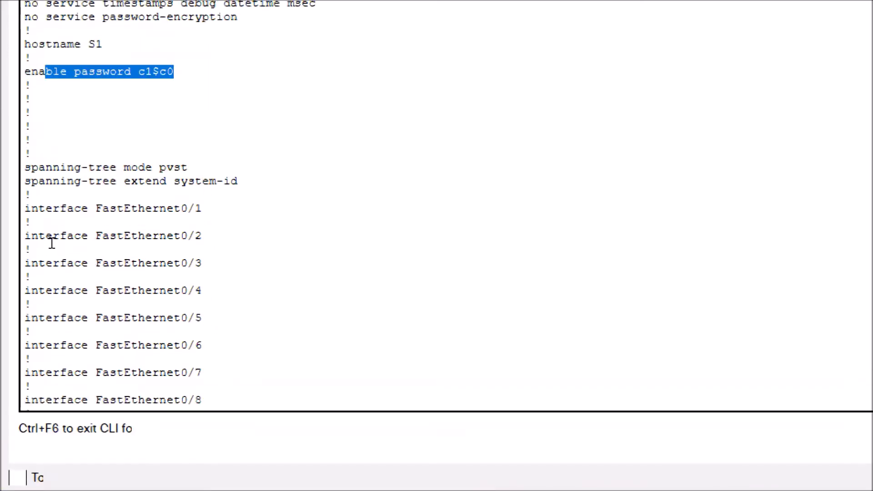
scroll(175, 315, down, 2)
scroll(175, 320, down, 18)
scroll(176, 331, up, 1)
scroll(112, 392, down, 1)
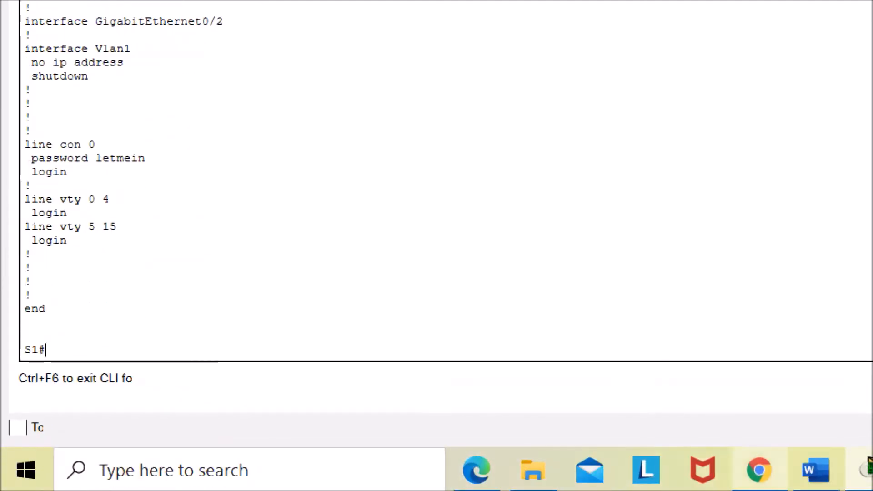
- Read the lab document's Step 6 instructions on configuring an encrypted password for privileged mode
click(799, 470)
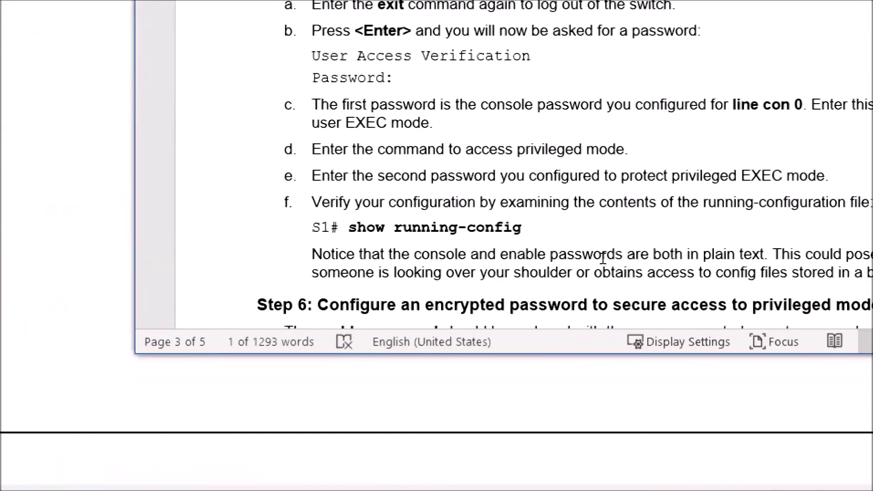
scroll(559, 286, down, 1)
scroll(573, 291, up, 1)
scroll(589, 301, down, 1)
scroll(590, 313, up, 1)
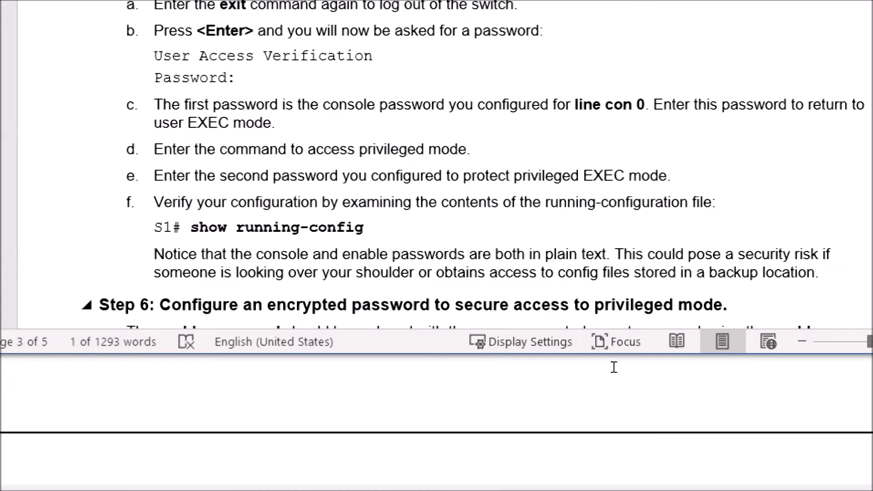
scroll(520, 327, down, 1)
scroll(517, 328, down, 2)
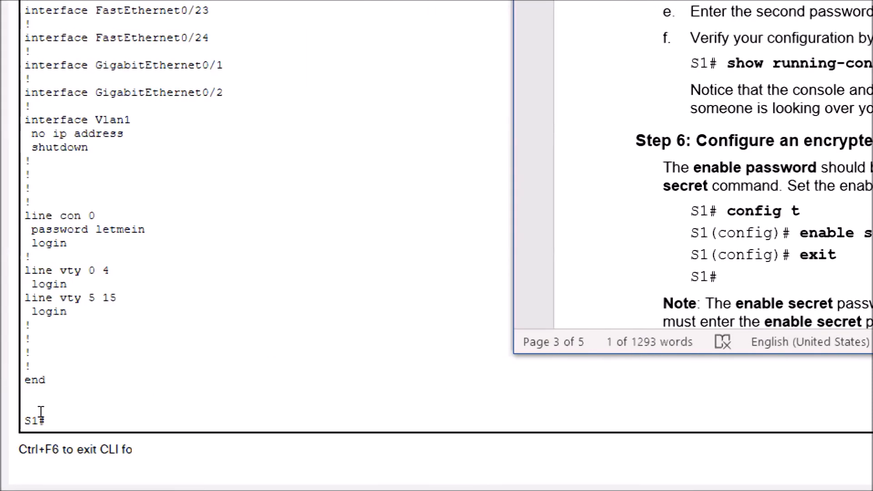
- Enter global configuration mode with conf ter, set the enable secret password, and exit configuration mode
click(41, 412)
text(conf ter)
key(Return)
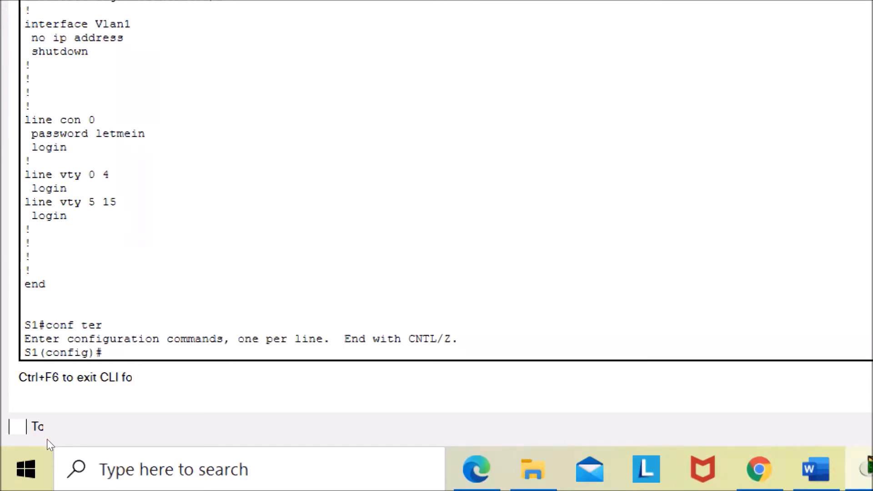
text(enab)
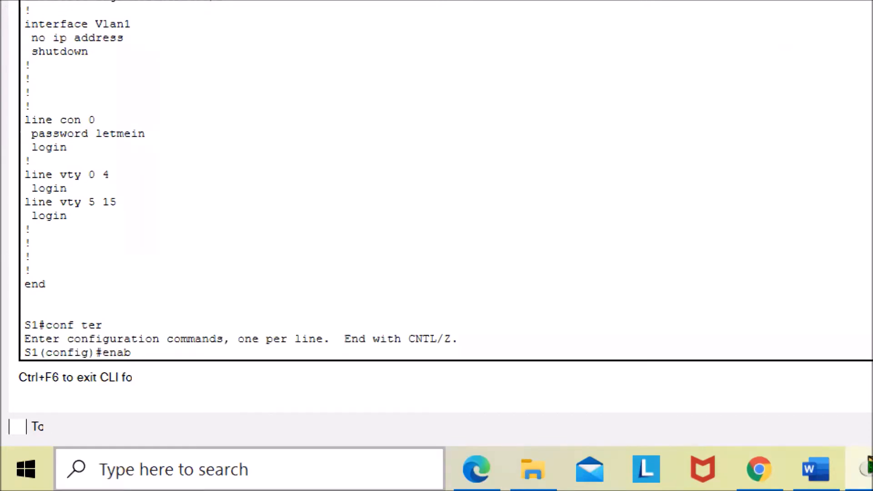
text(le secret itsasecret)
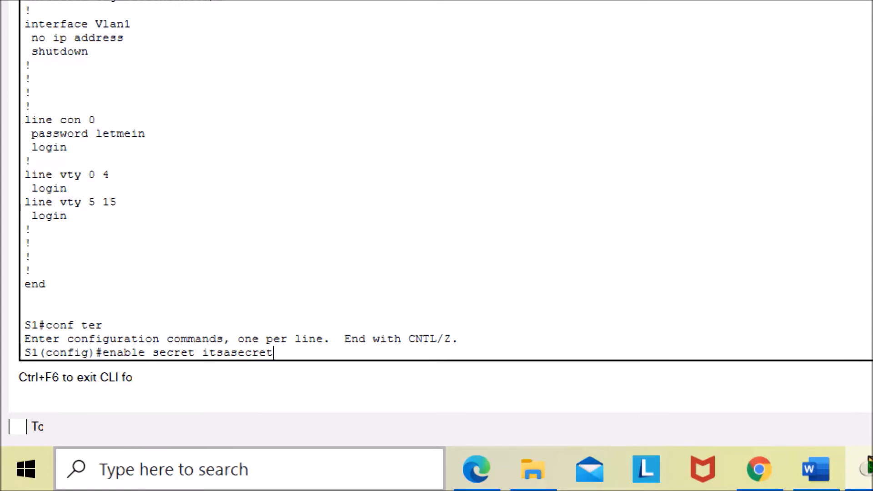
key(Return)
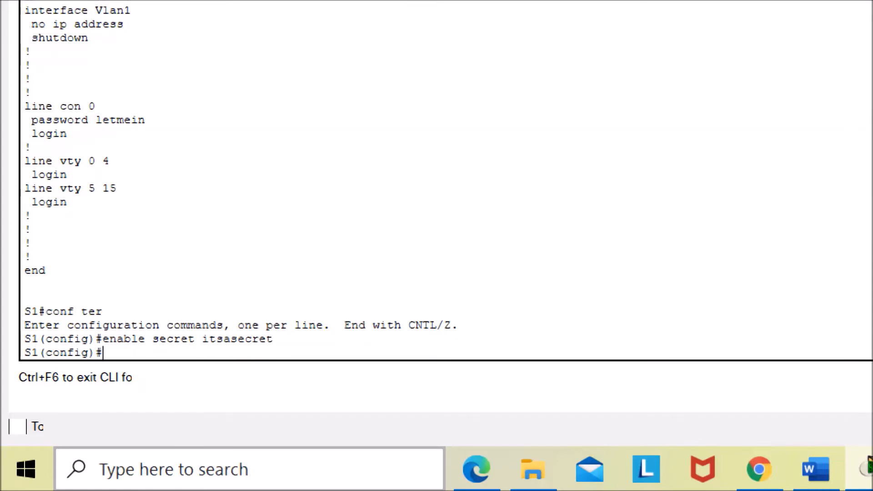
text(exit)
key(Return)
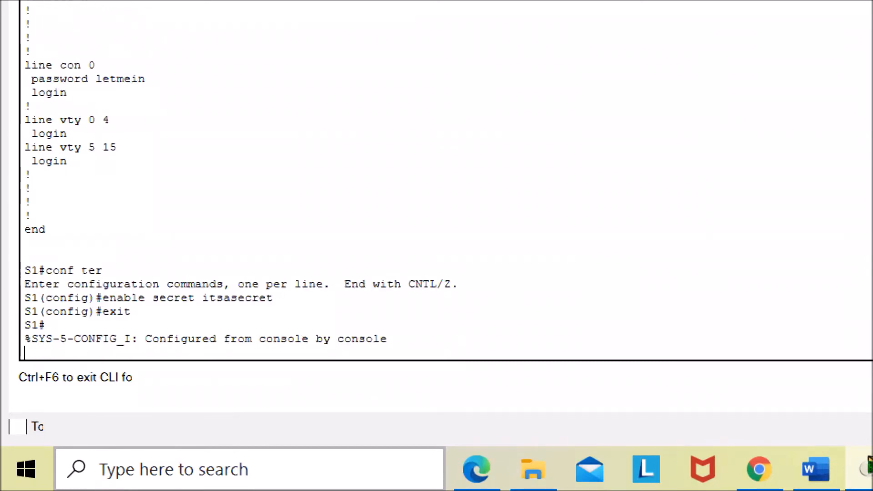
- Switch to the lab document and read Step 7 on verifying that the enable secret password was added
key(Return)
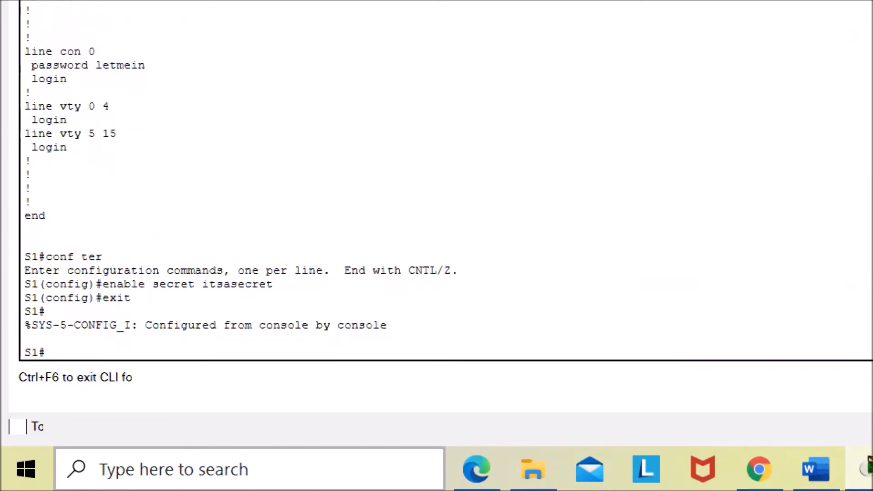
click(815, 469)
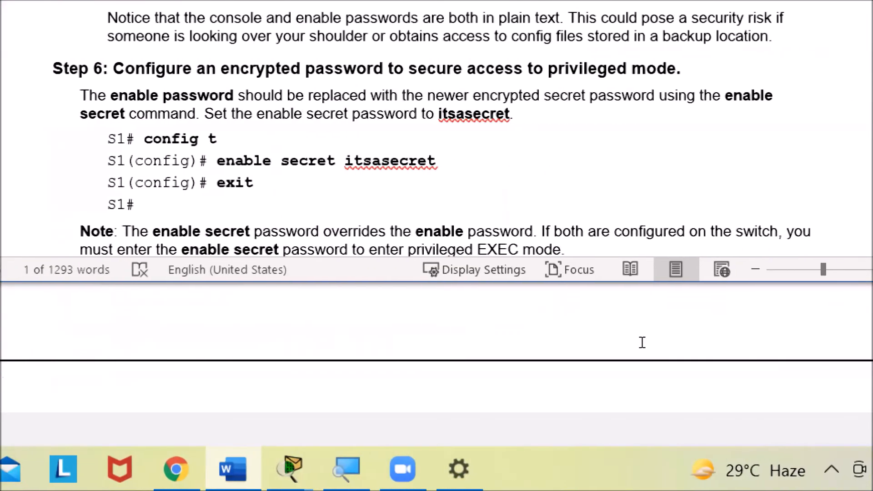
scroll(544, 341, up, 2)
scroll(546, 349, down, 3)
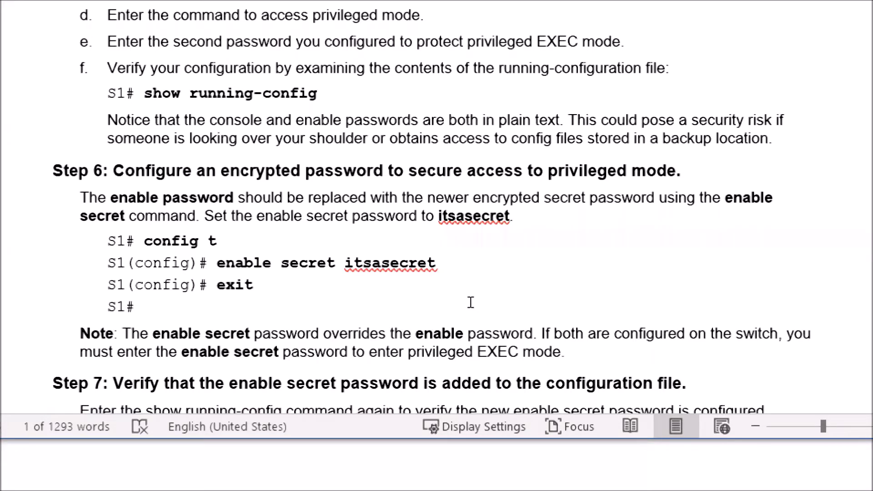
scroll(423, 359, down, 3)
scroll(425, 335, down, 2)
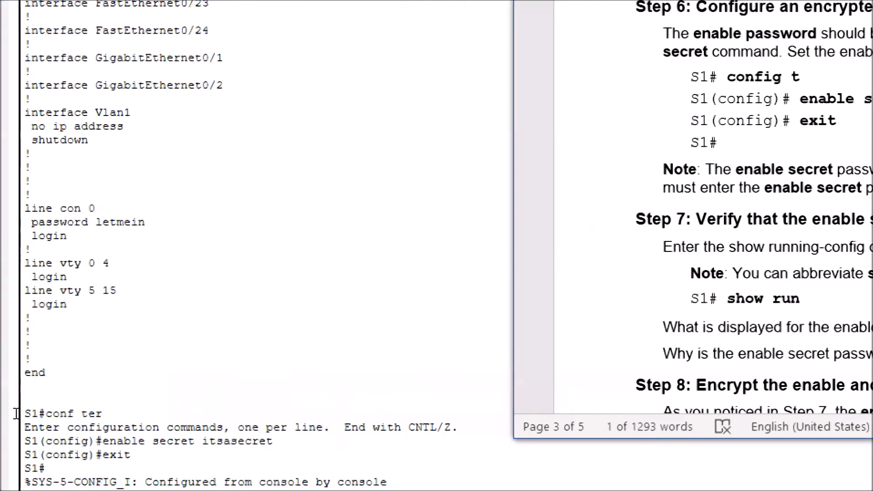
- Return to the switch CLI and display the running configuration with show run to check the enable secret
click(40, 422)
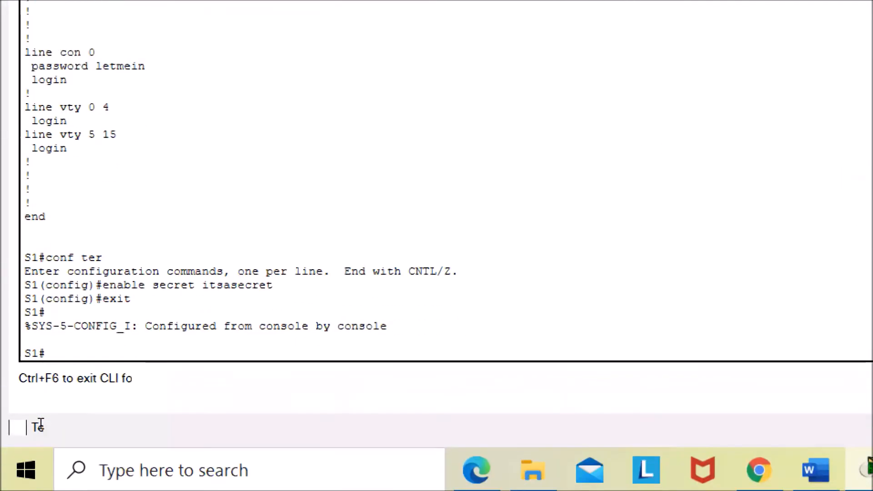
text(show run)
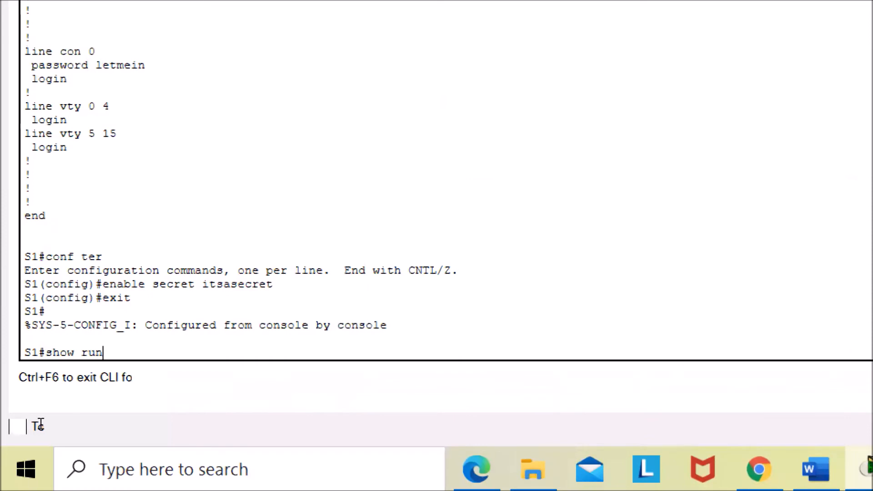
key(Return)
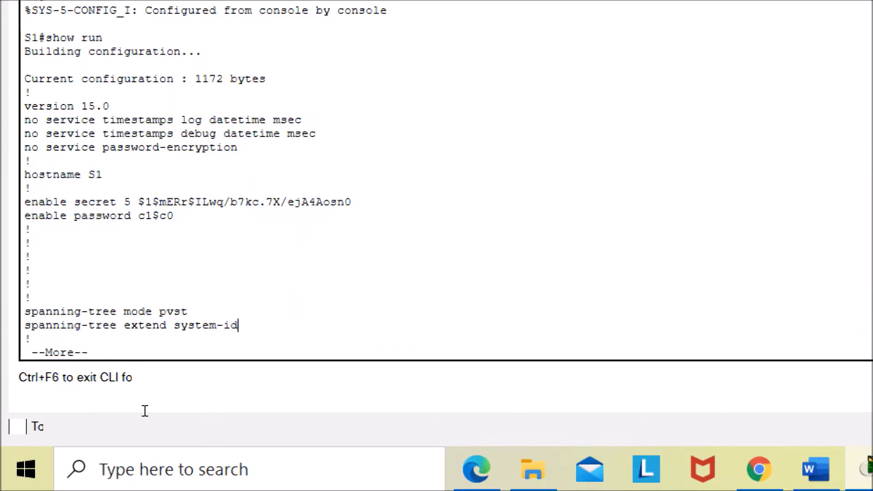
- Highlight the plain-text enable password line in the running configuration and page through the rest of the output
drag(90, 354, 8, 354)
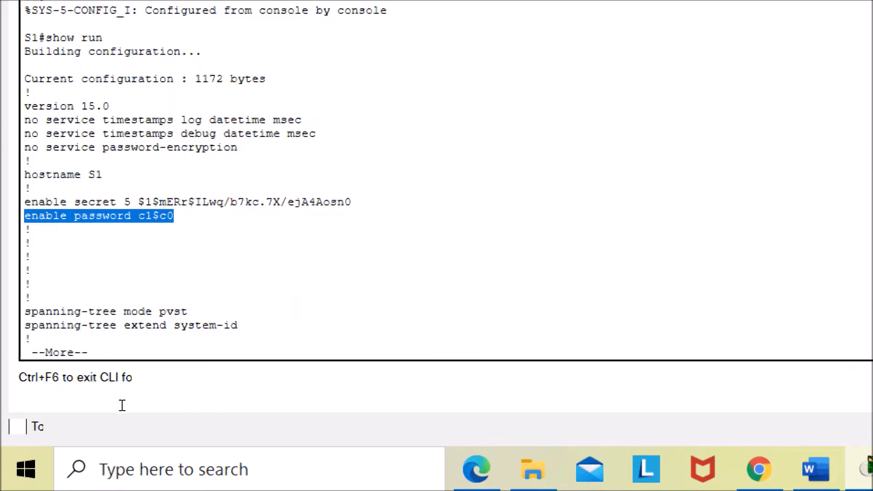
click(135, 420)
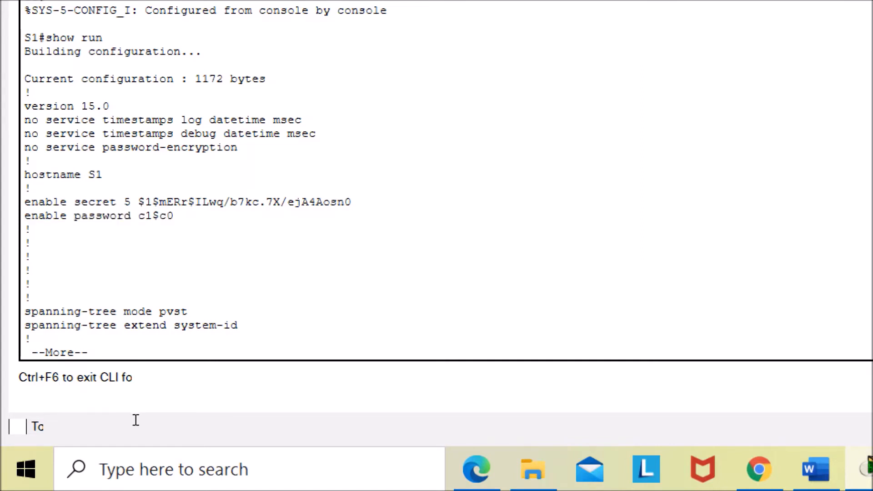
key(space)
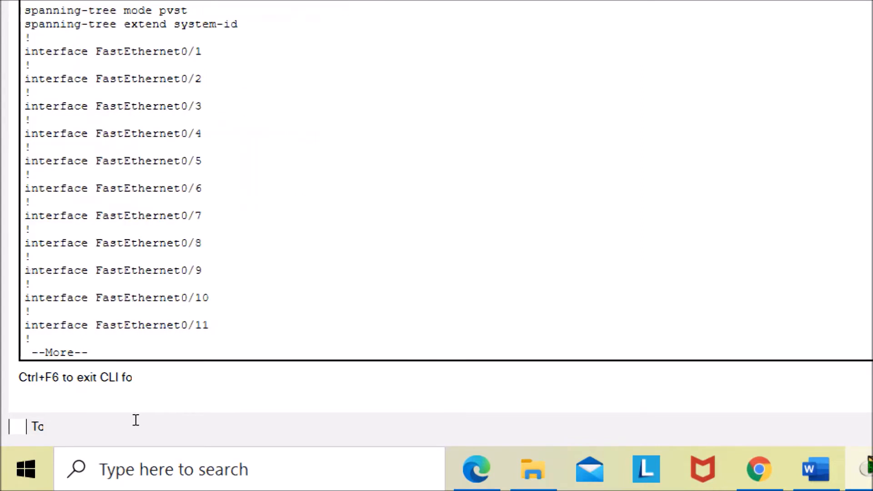
key(space)
key(space)
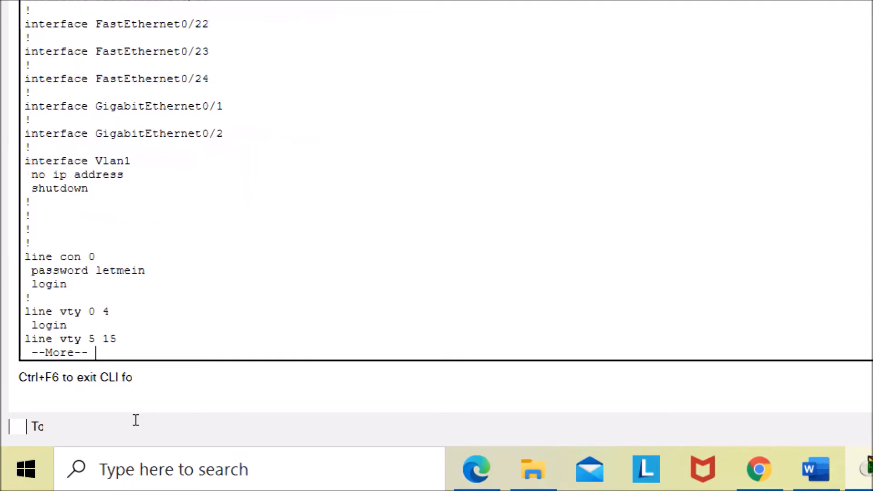
key(space)
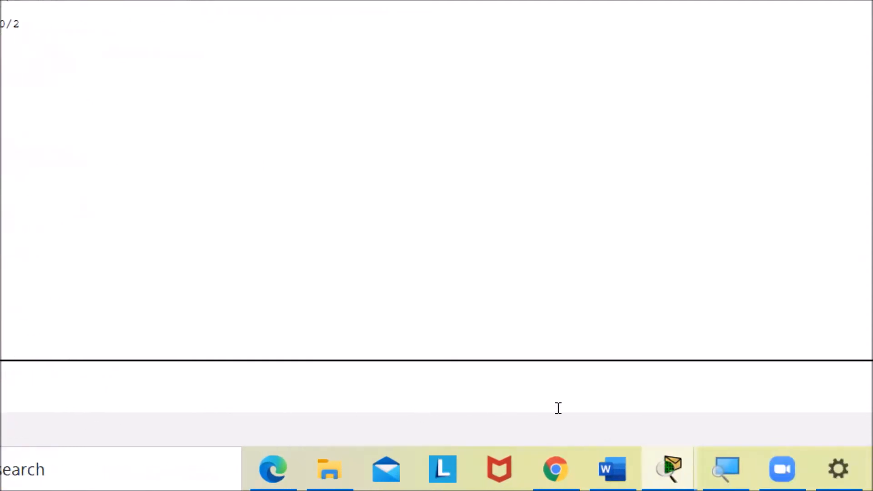
- Bring the lab document alongside, scroll back and highlight the encrypted enable secret value, reviewing the earlier configuration commands
click(754, 468)
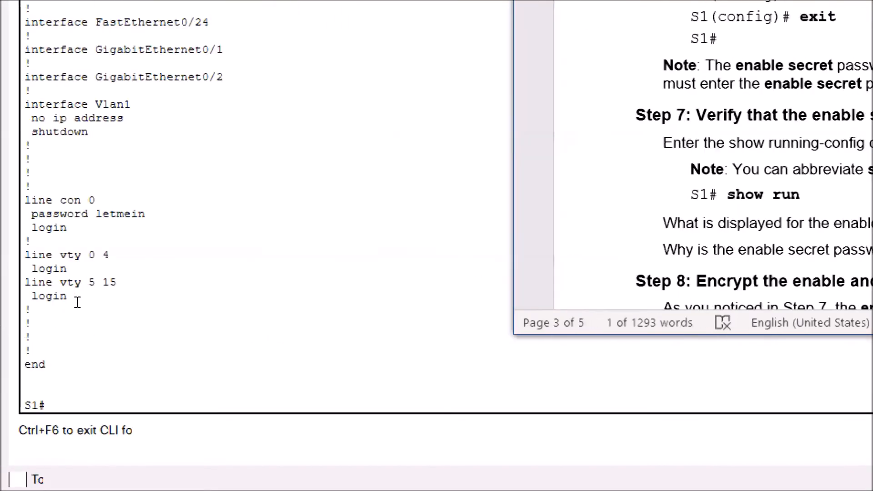
scroll(77, 303, up, 20)
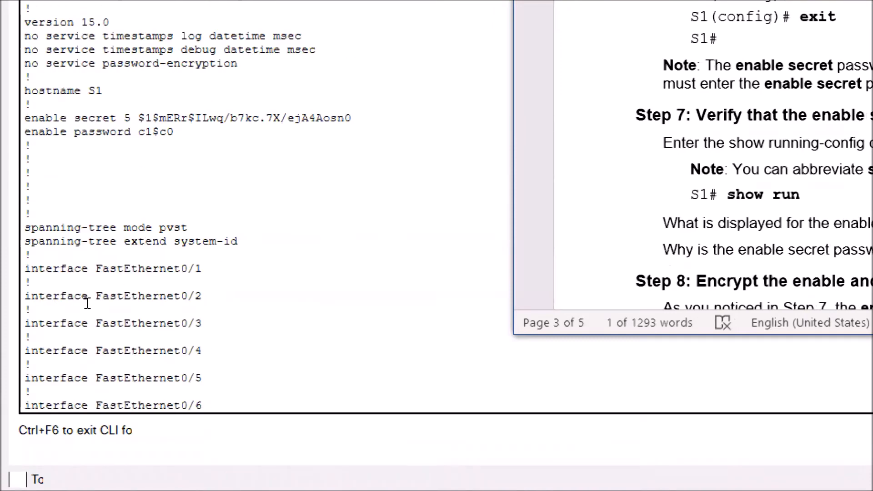
drag(69, 275, 179, 273)
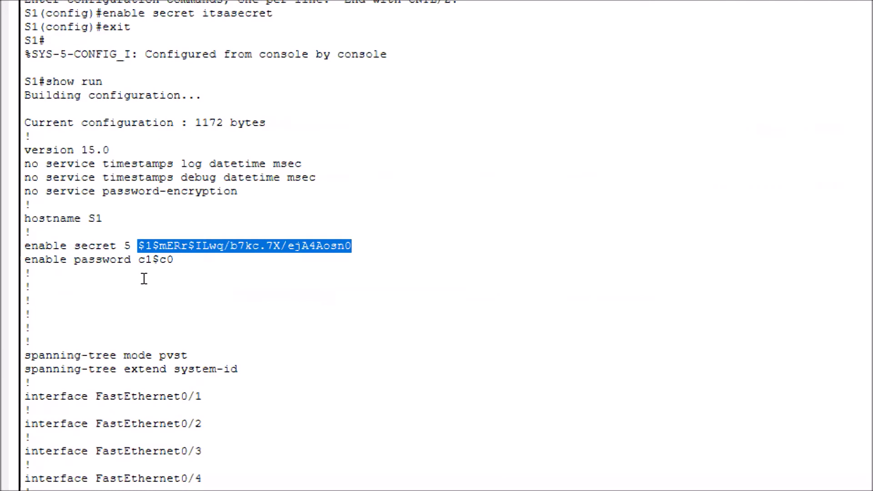
scroll(144, 278, down, 17)
scroll(105, 311, up, 10)
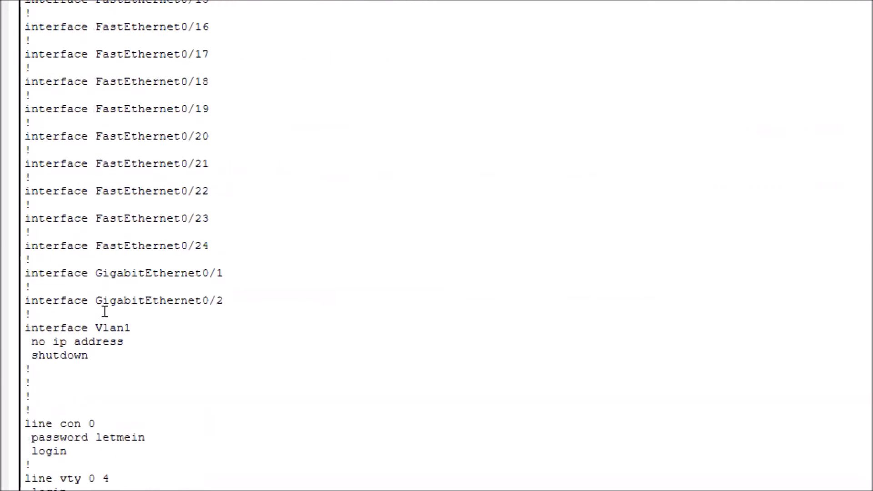
scroll(104, 312, up, 15)
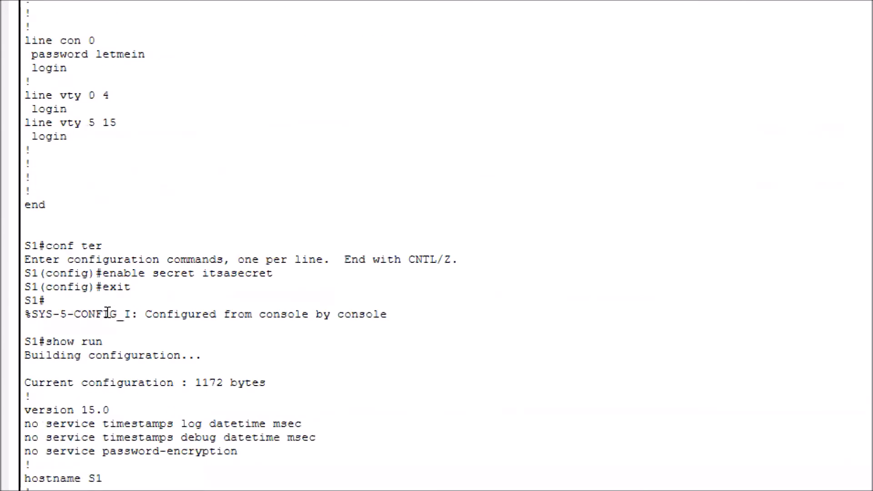
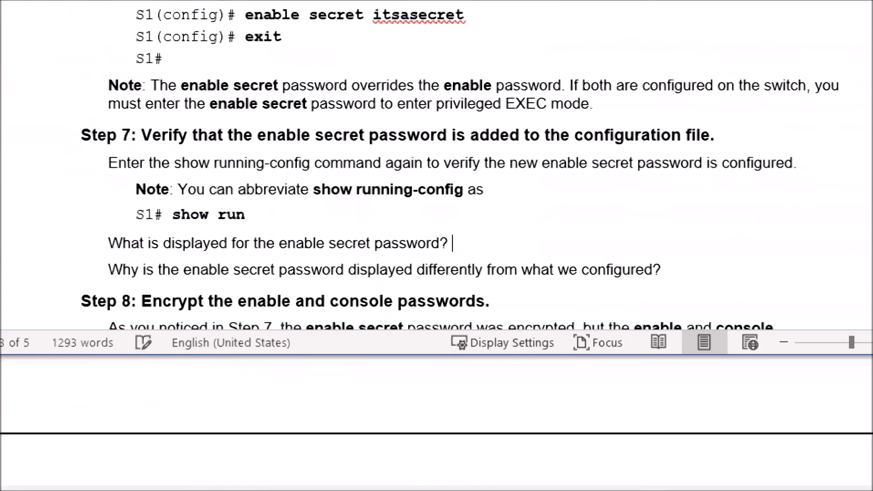
- Paste the encrypted enable secret value as the answer to the first Step 7 question in the lab document and make it bold
key(ctrl+v)
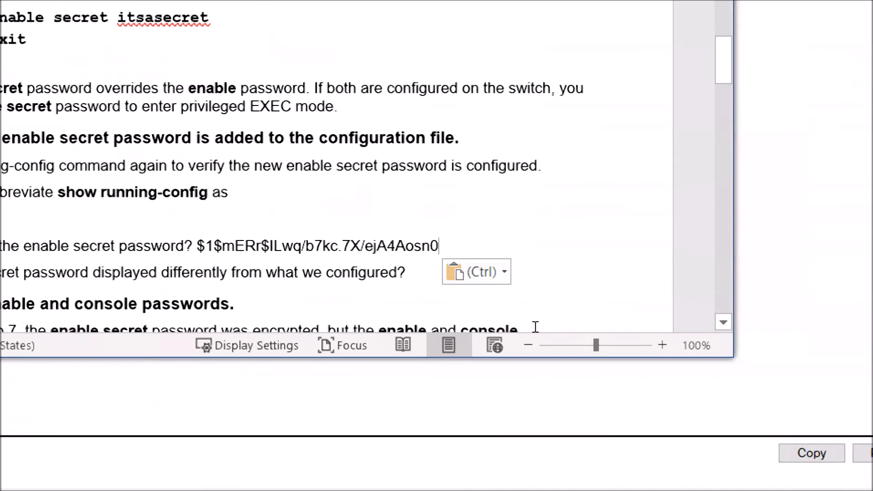
key(ctrl+shift+Left)
key(ctrl+shift+Left)
key(ctrl+shift+Left)
key(ctrl+shift+Left)
key(ctrl+shift+Left)
key(ctrl+shift+Left)
key(ctrl+shift+Left)
key(ctrl+shift+Left)
key(ctrl+shift+Left)
key(ctrl+shift+Left)
key(ctrl+shift+Left)
key(ctrl+shift+Left)
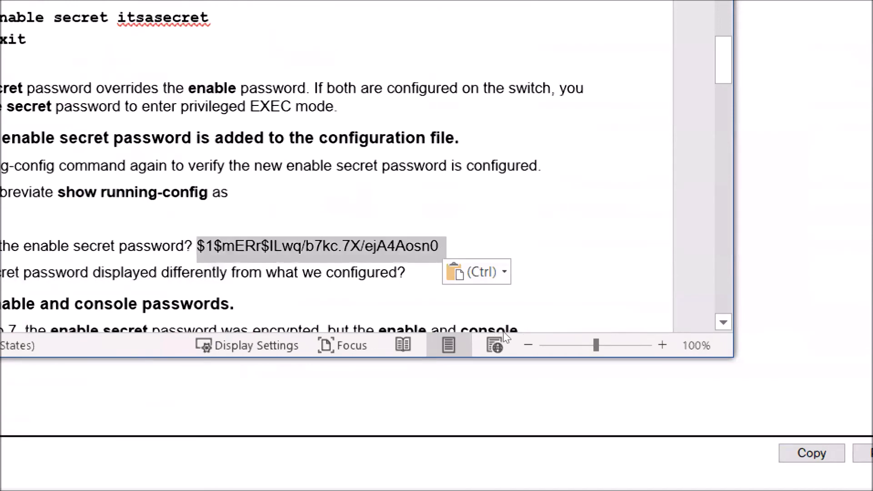
key(ctrl+b)
key(Down)
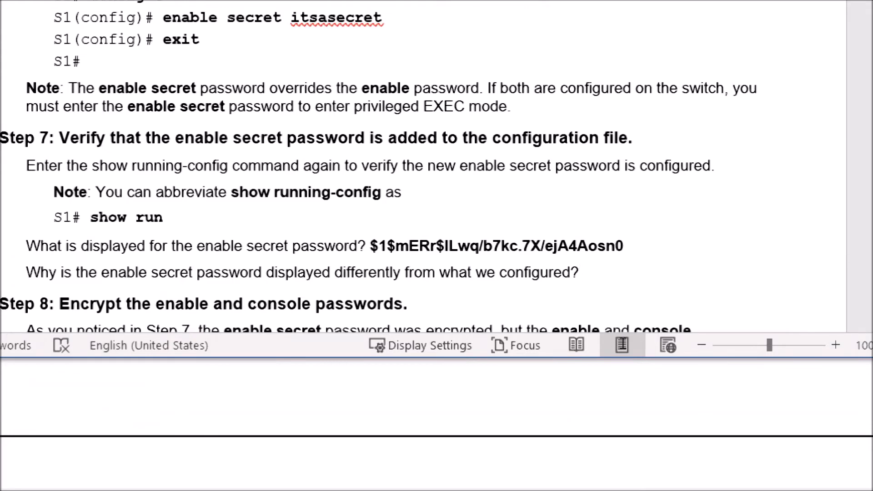
- Answer why the secret is displayed differently with "Secret command encrypts the password" in bold
text(secret p)
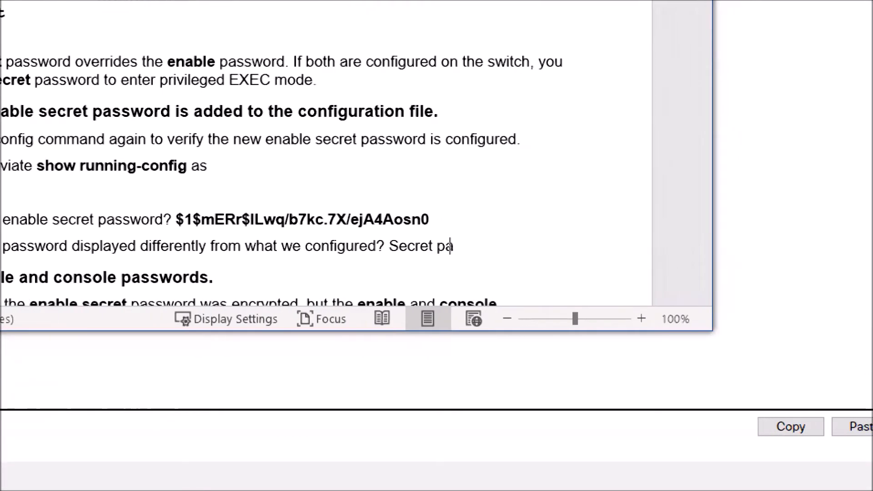
text(assword en)
text(crypts)
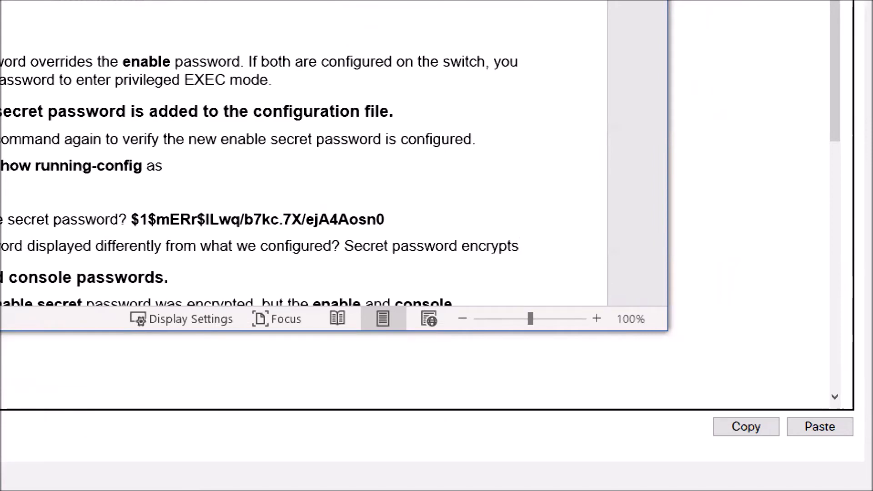
text( the pas)
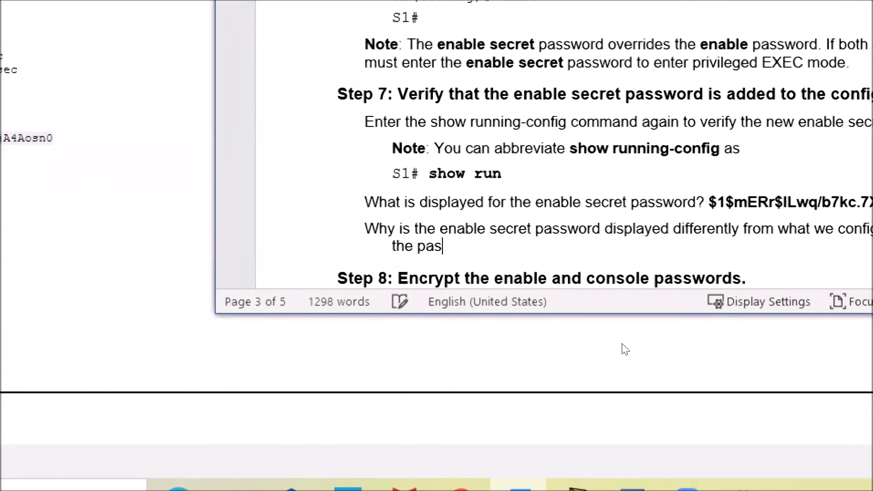
text(sword)
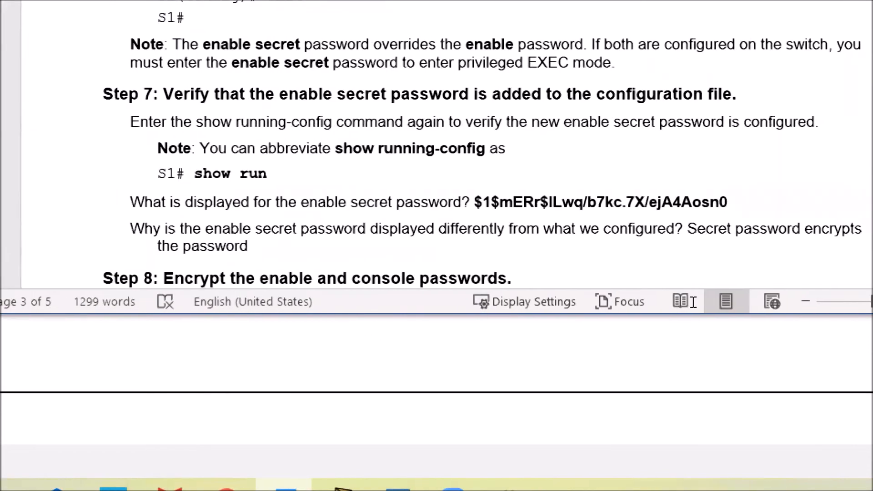
drag(801, 228, 754, 229)
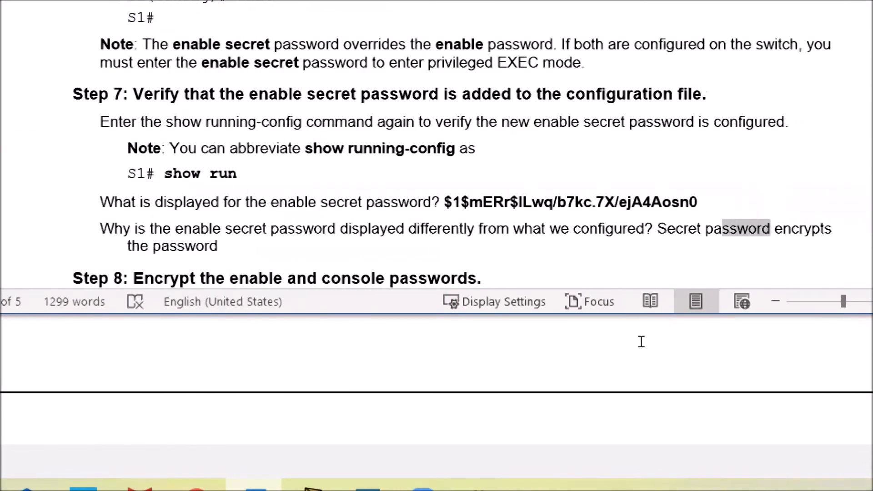
drag(642, 341, 633, 344)
text(command)
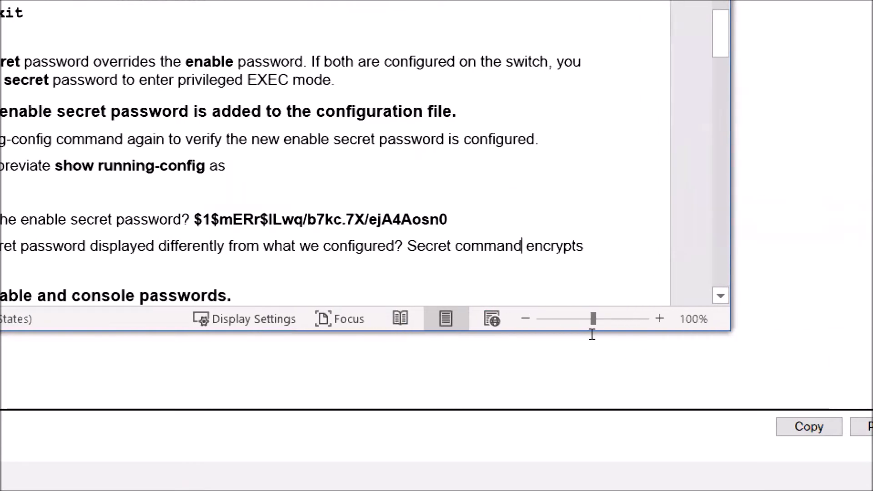
key(ctrl+Left)
key(ctrl+Left)
key(ctrl+shift+Down)
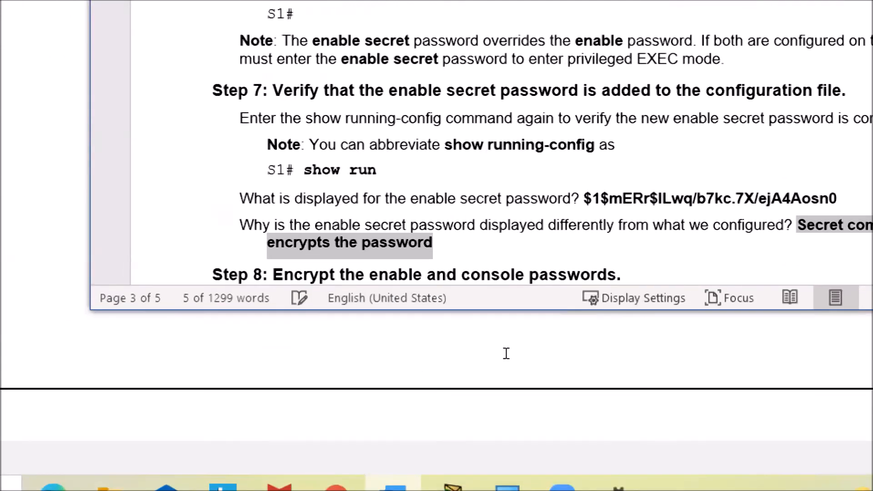
click(506, 354)
- Read the Step 8 instructions for encrypting the enable and console passwords in the lab document
scroll(550, 300, down, 1)
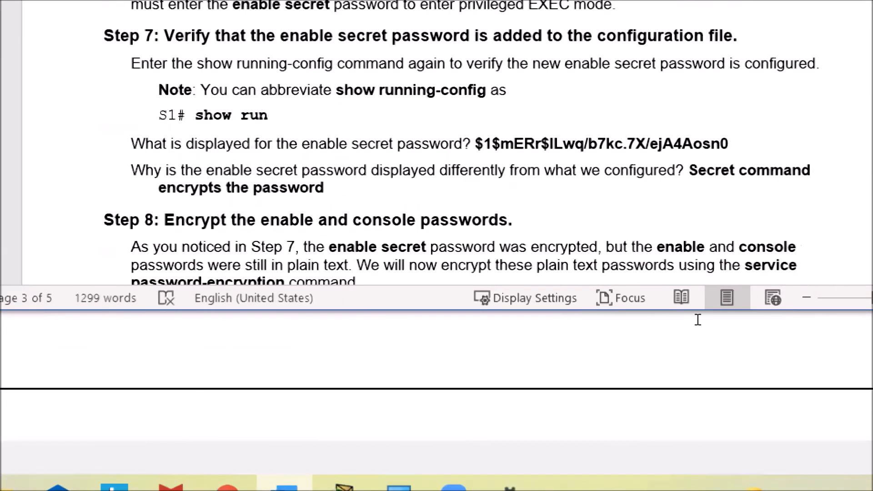
scroll(775, 309, up, 1)
scroll(714, 309, down, 5)
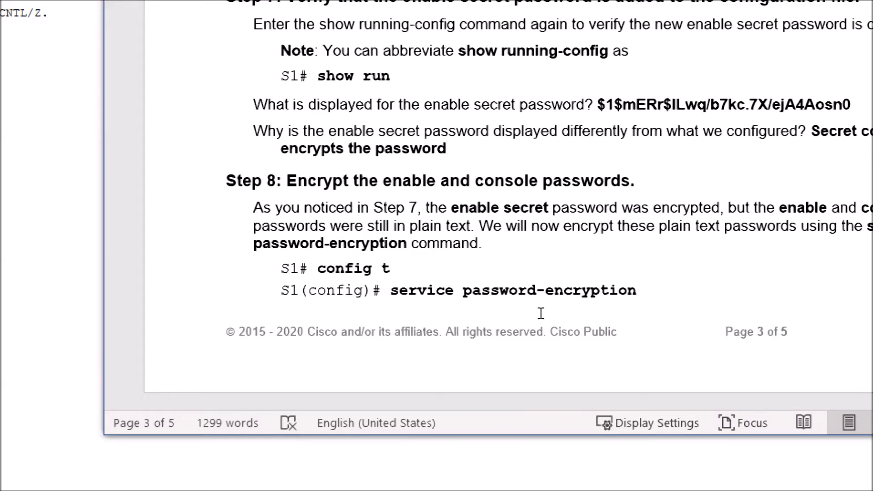
scroll(546, 324, down, 2)
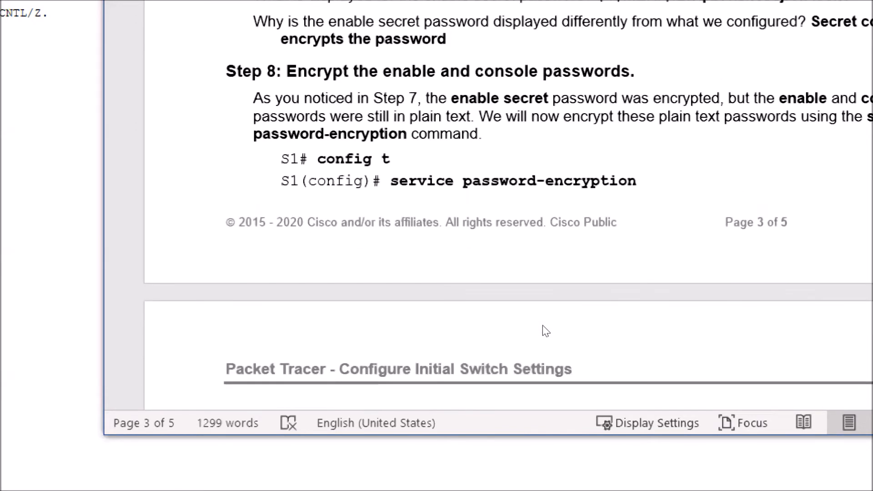
scroll(545, 326, down, 5)
scroll(545, 326, down, 1)
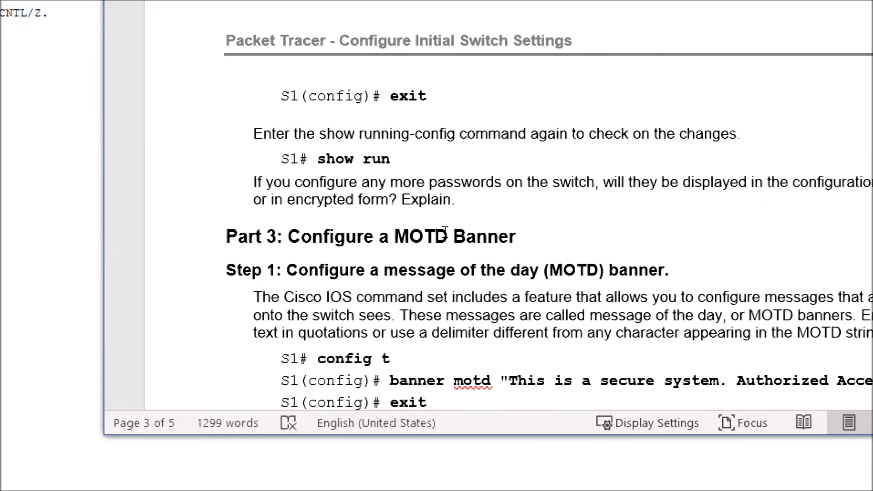
scroll(462, 212, up, 3)
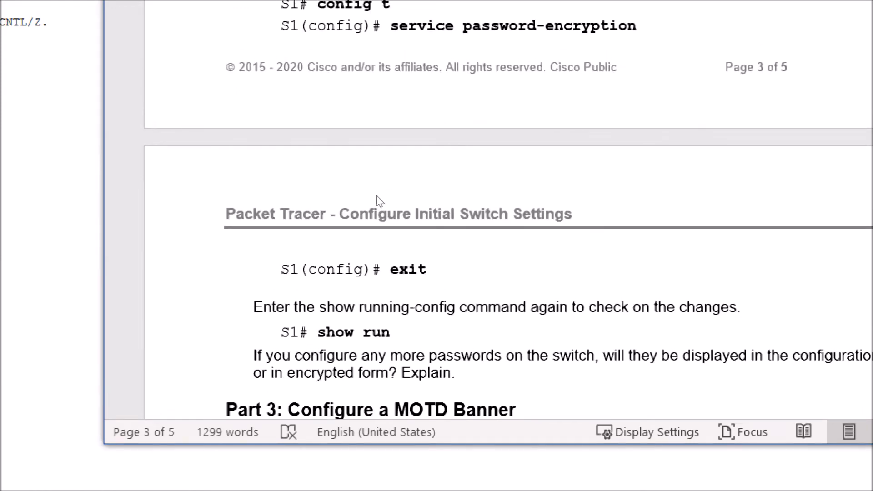
scroll(75, 329, down, 1)
scroll(75, 329, down, 20)
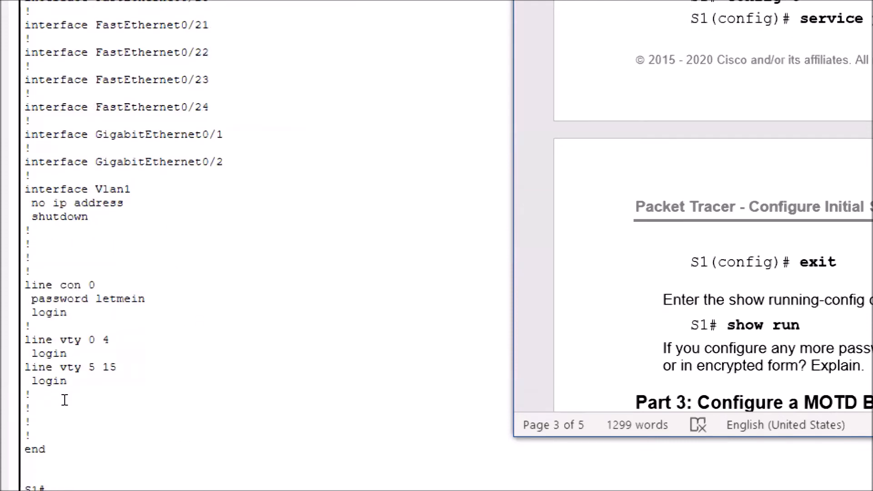
- Enable service password-encryption on S1 from global configuration mode and exit back to privileged EXEC
click(64, 405)
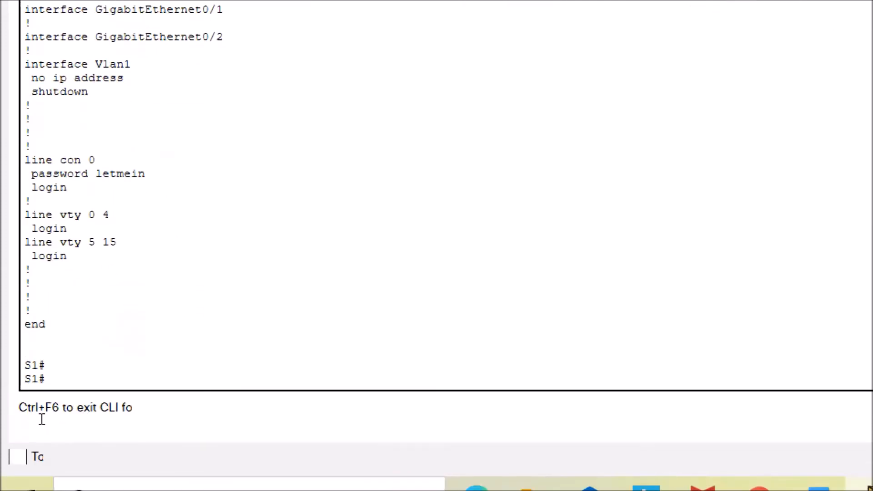
text(conf ter)
key(Return)
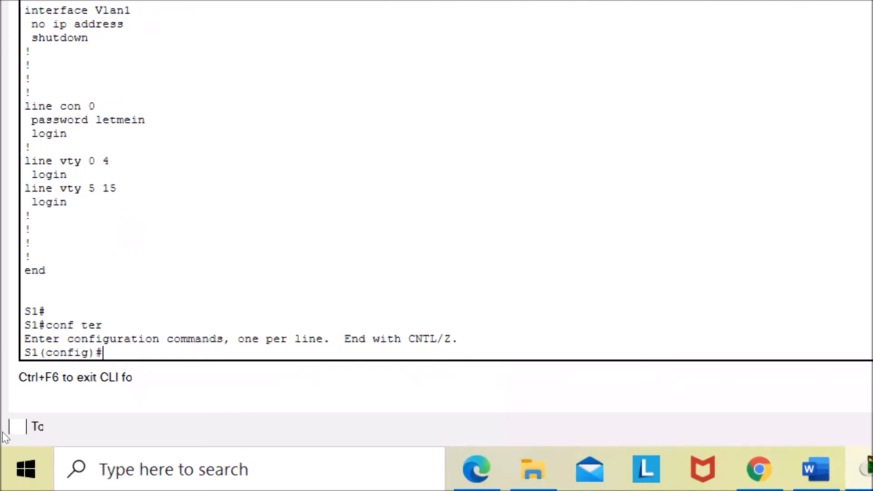
text(service)
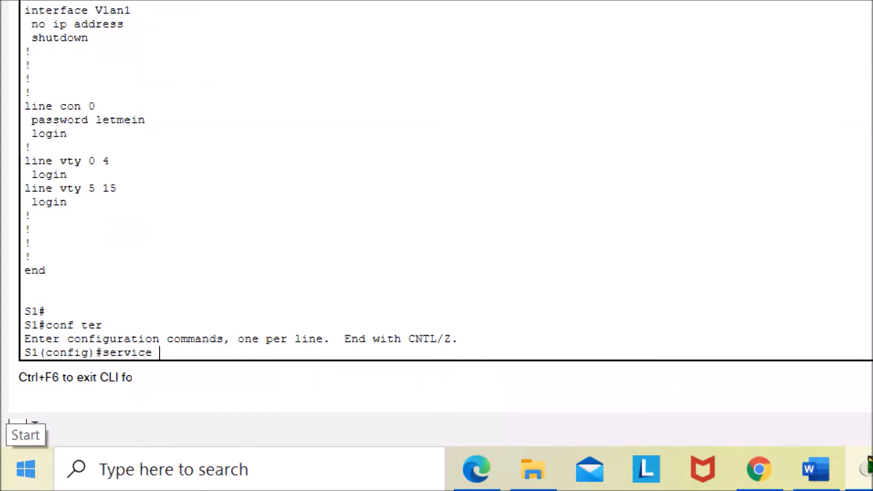
text( password-encryption)
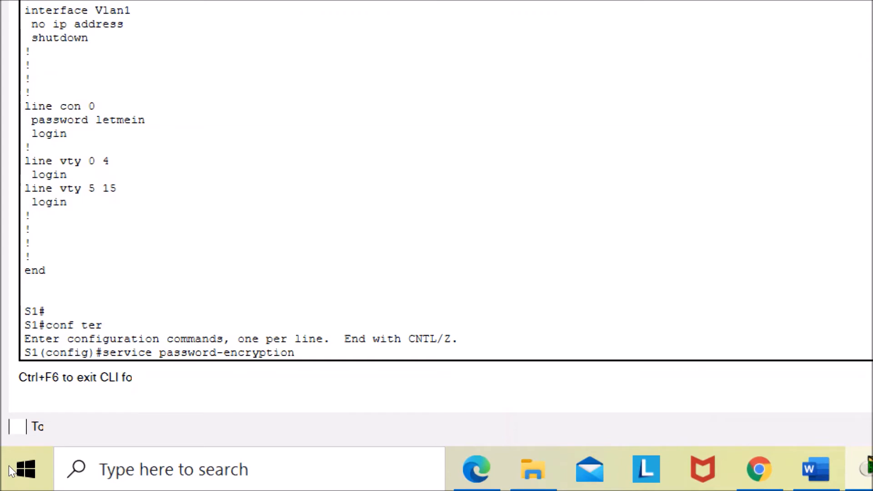
key(Return)
text(exit)
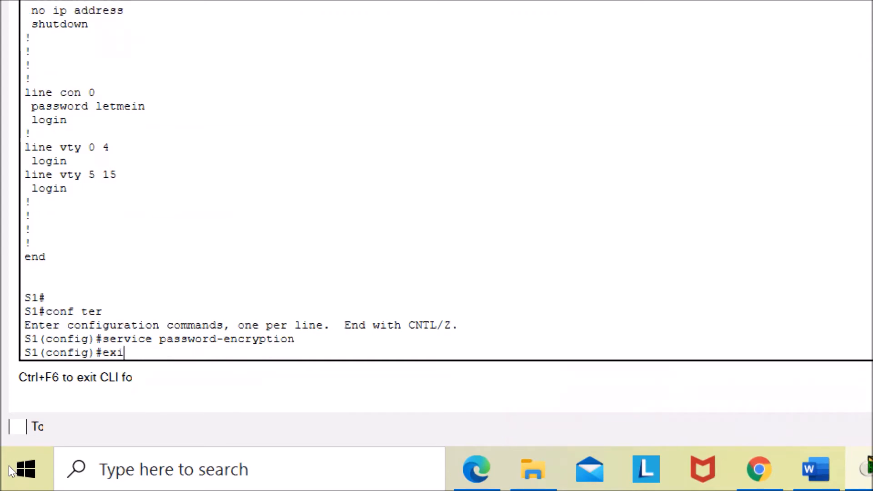
key(Return)
key(Return)
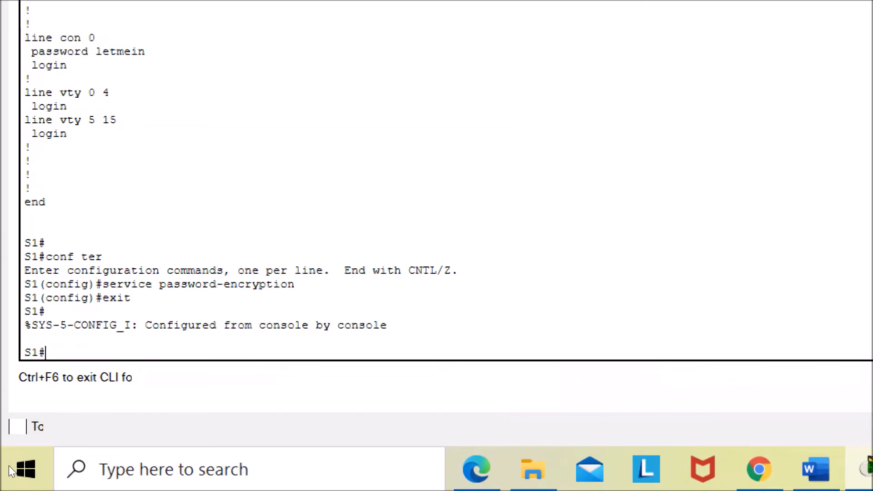
- Display the running configuration with show run and highlight the service password-encryption line
text(show run)
key(Return)
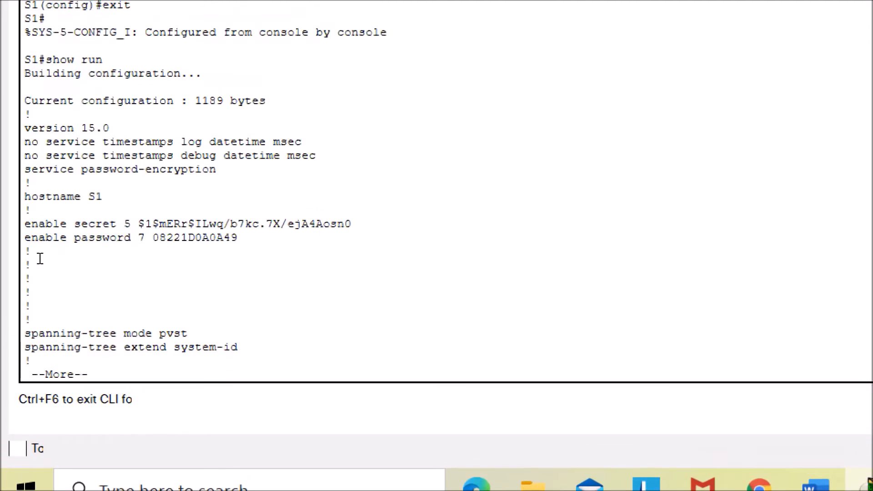
drag(13, 272, 181, 365)
click(137, 327)
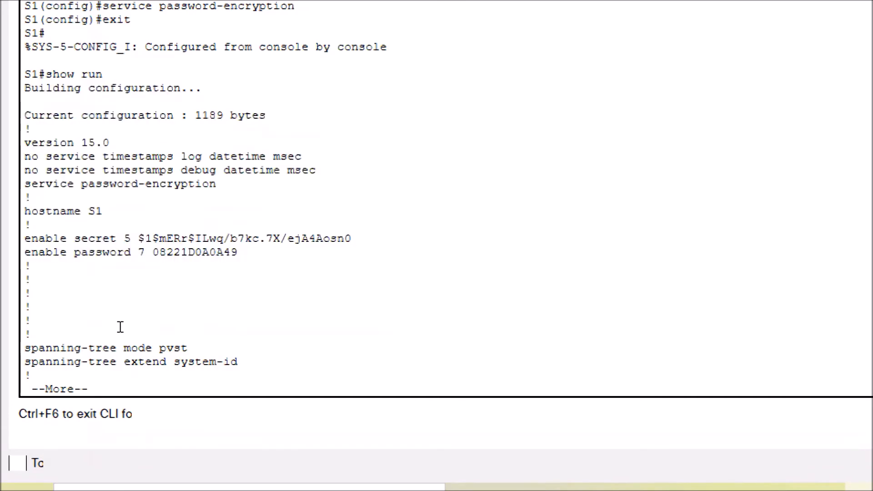
drag(14, 319, 114, 322)
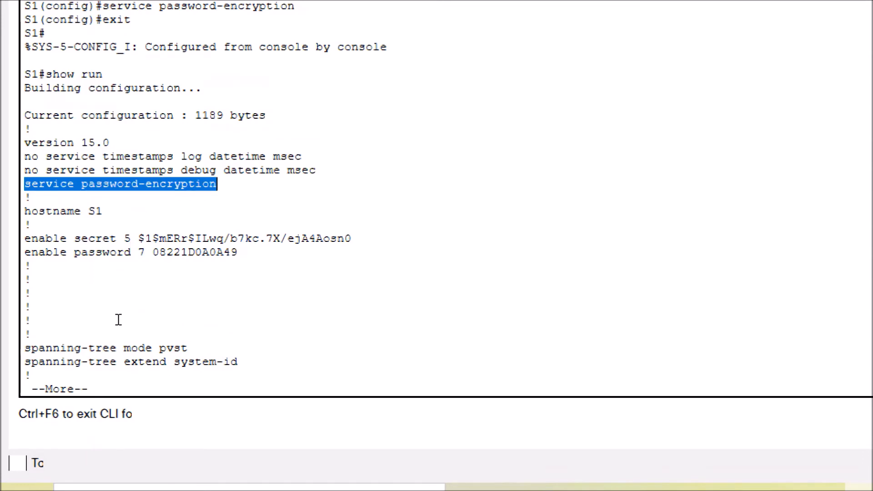
click(132, 325)
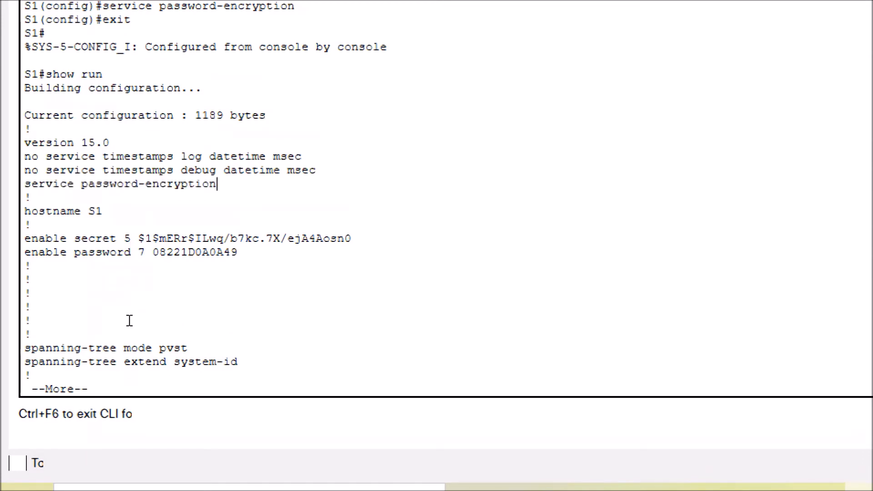
- Scroll back to the earlier running configuration and compare its no service password-encryption line with the new output
scroll(108, 197, up, 10)
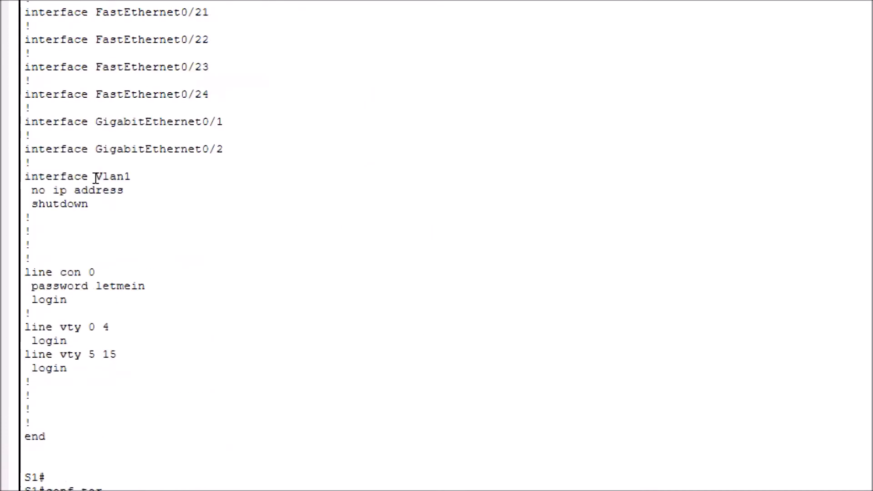
scroll(94, 76, up, 2)
scroll(95, 76, up, 7)
scroll(94, 75, up, 5)
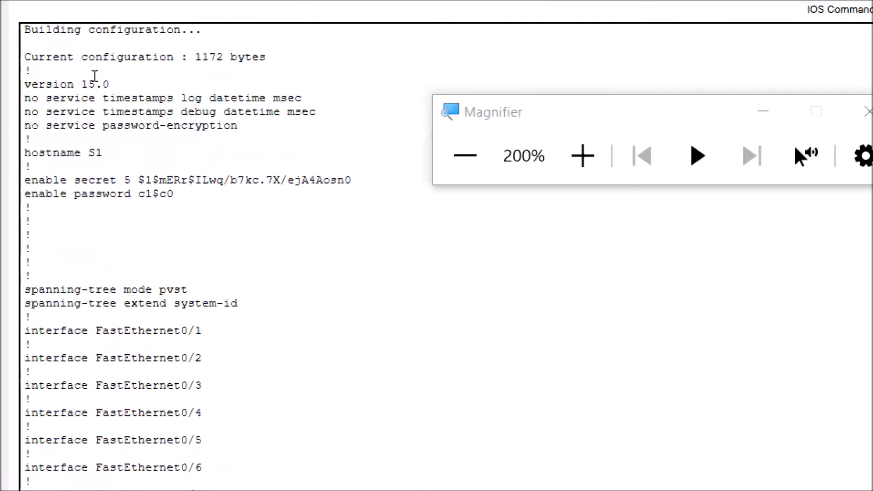
drag(238, 125, 24, 126)
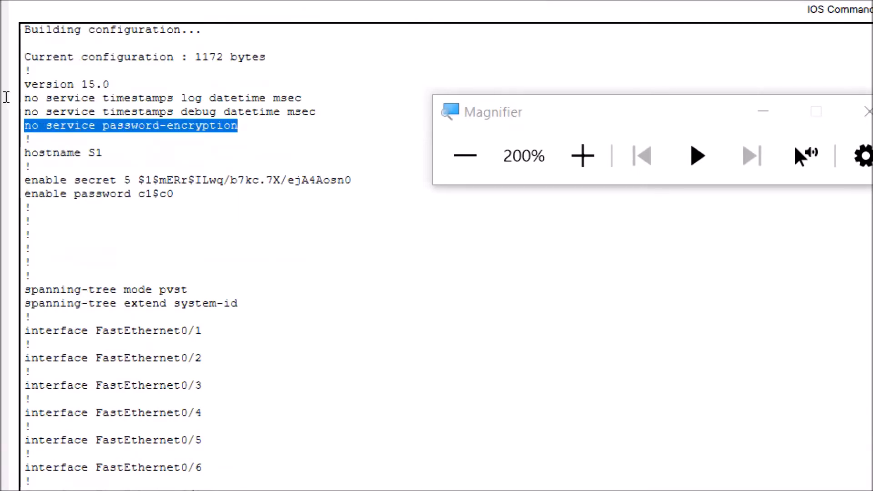
click(129, 157)
scroll(136, 169, down, 20)
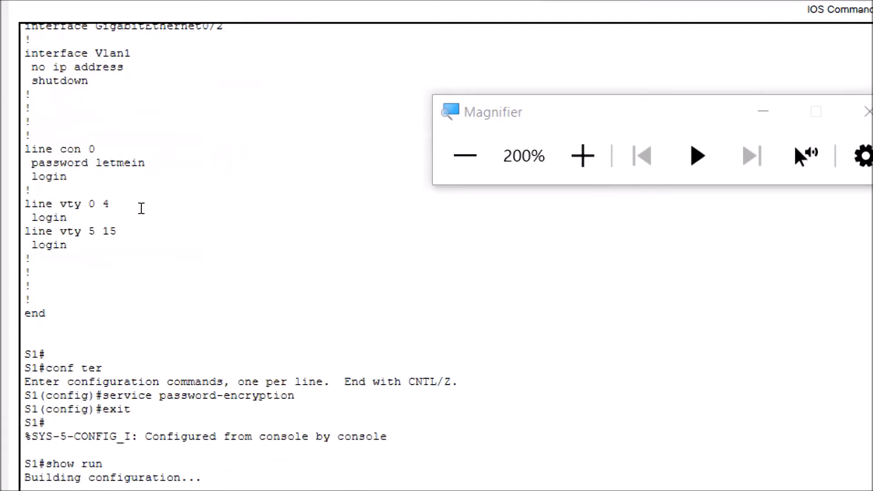
key(shift+Home)
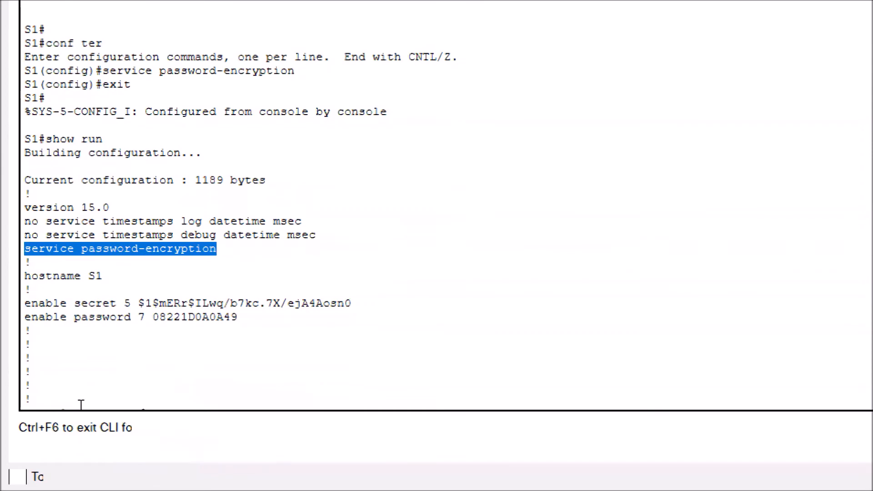
- Highlight the encrypted enable password value and page down to the console line's encrypted password
click(84, 412)
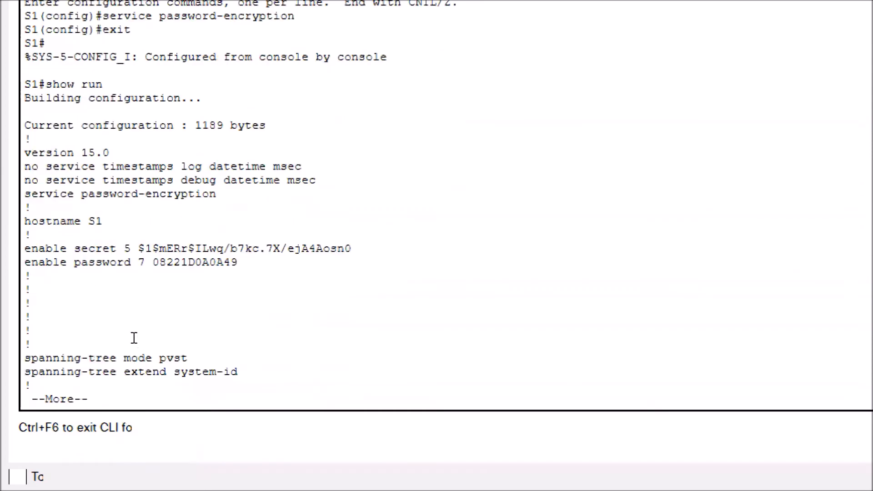
drag(56, 343, 180, 345)
click(120, 352)
drag(119, 352, 76, 354)
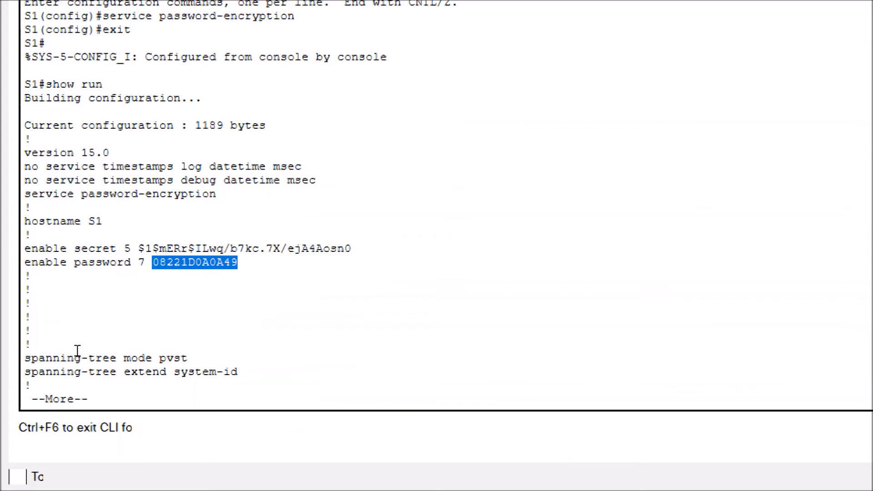
click(83, 423)
key(space)
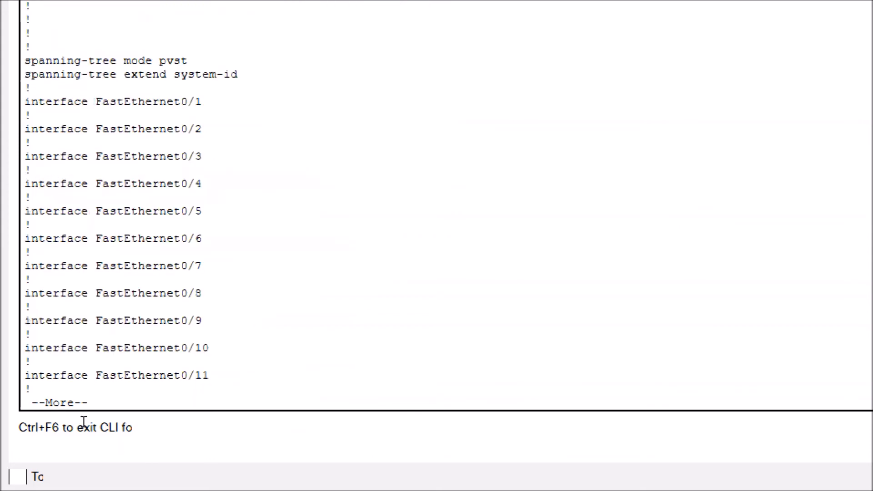
key(space)
key(space)
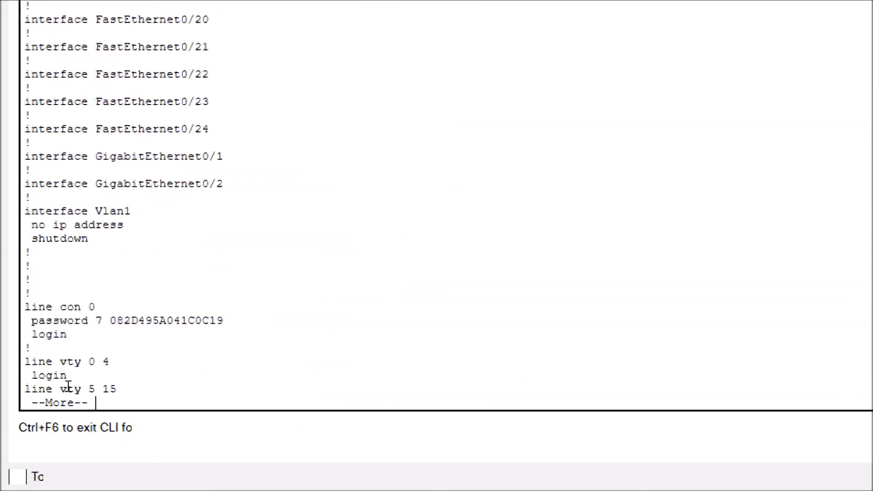
- Highlight the console line's encrypted password and page to the end of the running configuration
drag(55, 380, 112, 380)
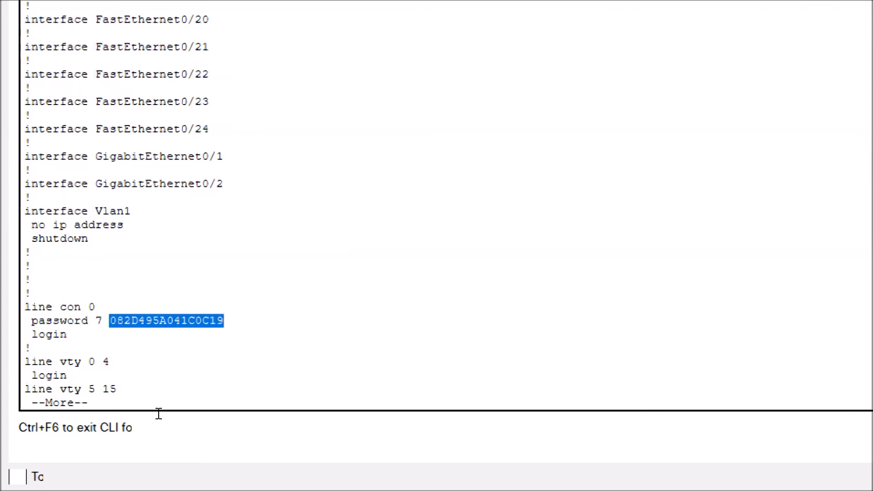
key(space)
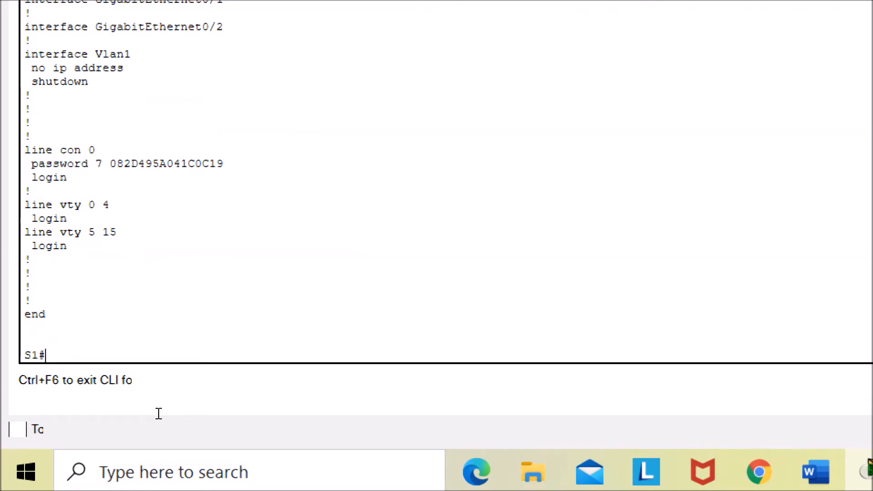
- In the lab document, answer the question on further passwords with bold text "All succeeding passwords will now be displayed in the config as encrypted."
key(alt+Tab)
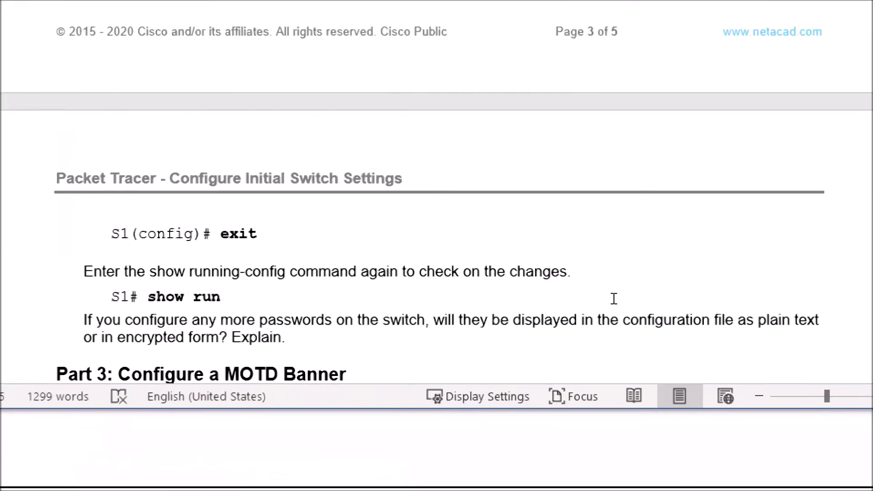
scroll(613, 299, down, 1)
scroll(613, 299, up, 7)
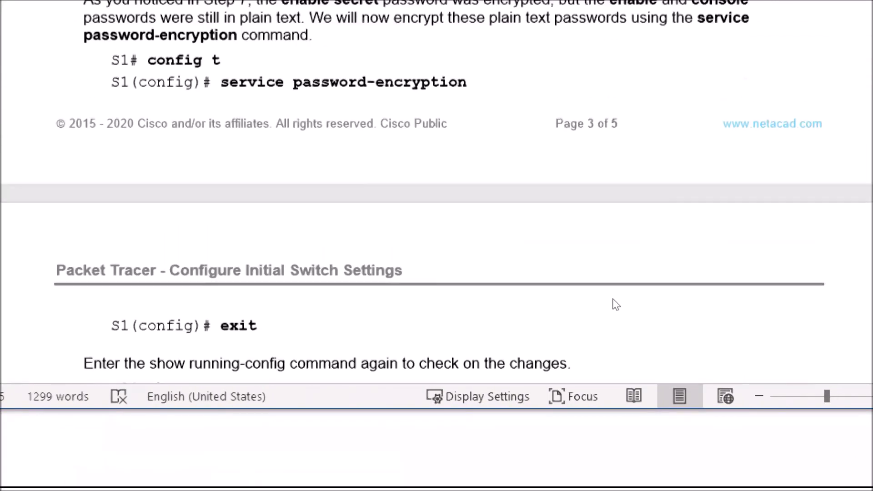
scroll(613, 299, down, 3)
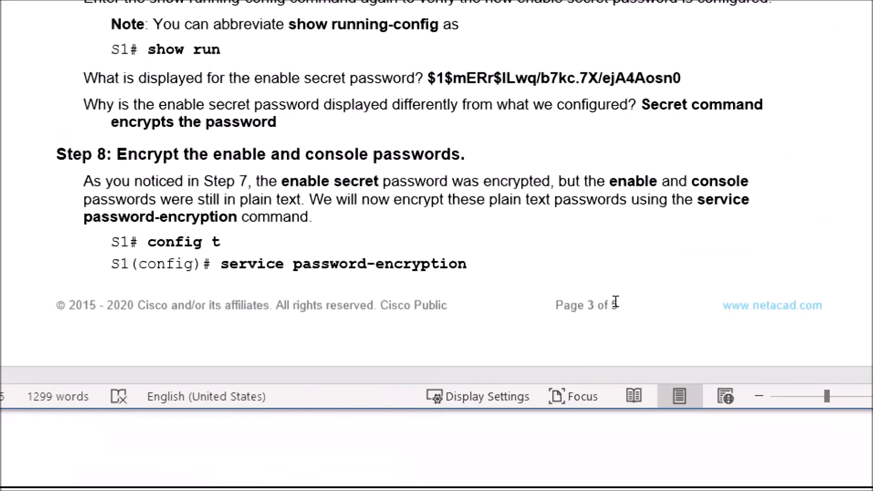
scroll(618, 309, down, 5)
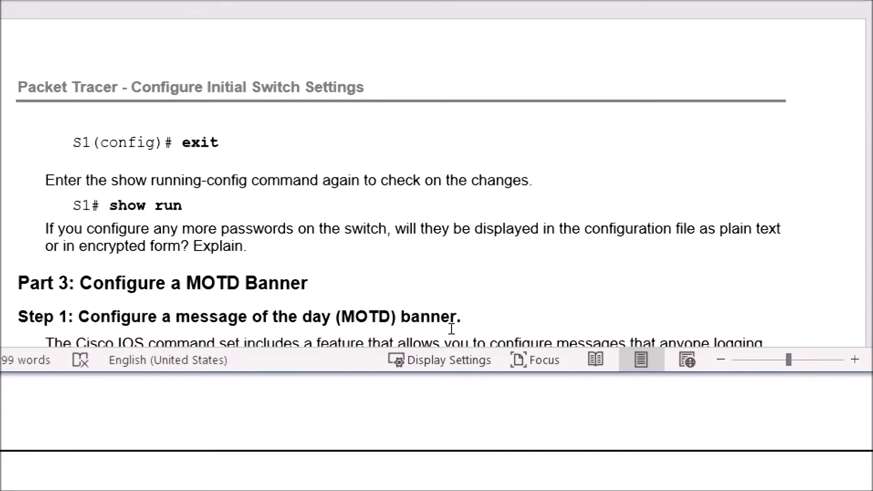
scroll(451, 329, down, 5)
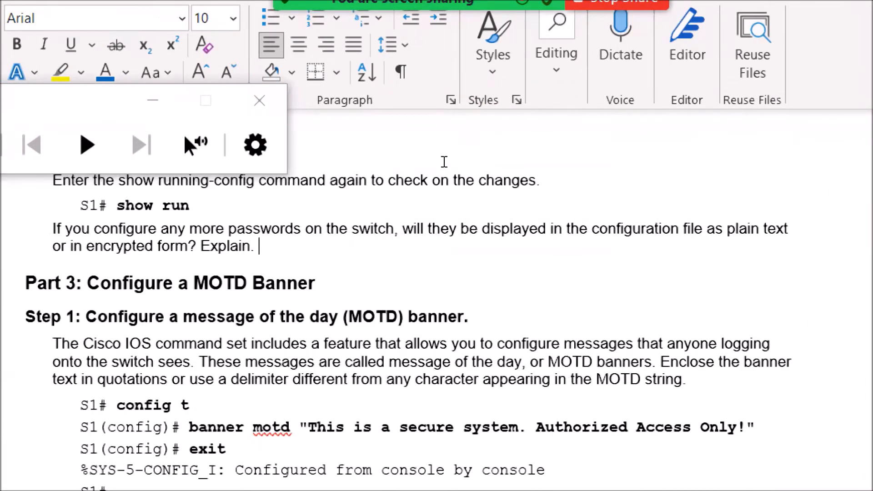
key(ctrl+v)
drag(543, 159, 676, 162)
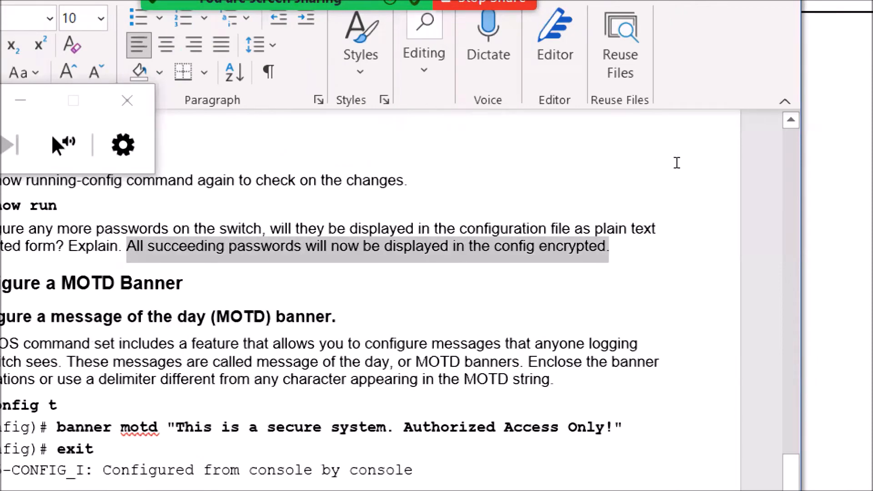
key(ctrl+b)
click(619, 162)
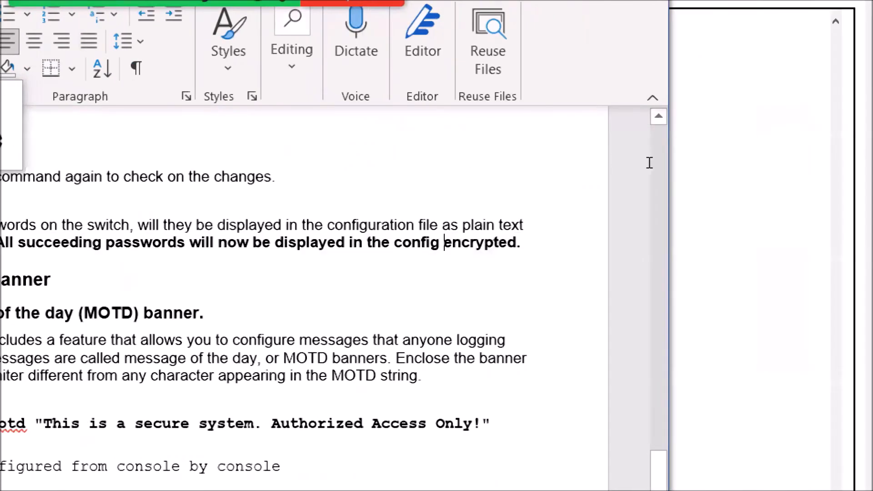
text(as)
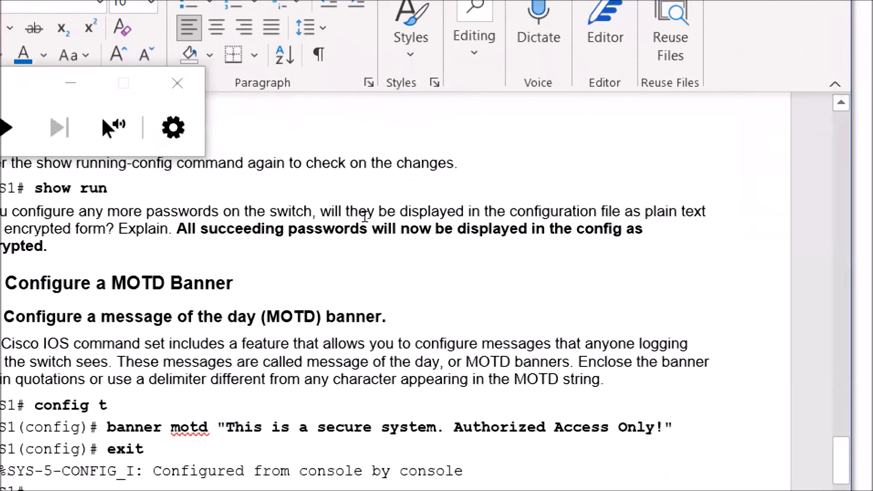
- Set the MOTD banner on S1 to "Warning! Unauthorized users are not allowed!" from global configuration mode
scroll(290, 229, down, 3)
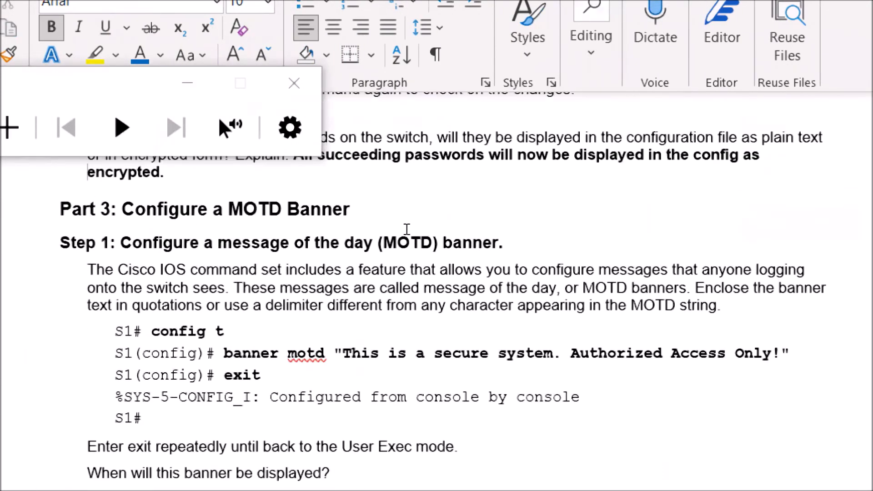
scroll(407, 229, down, 1)
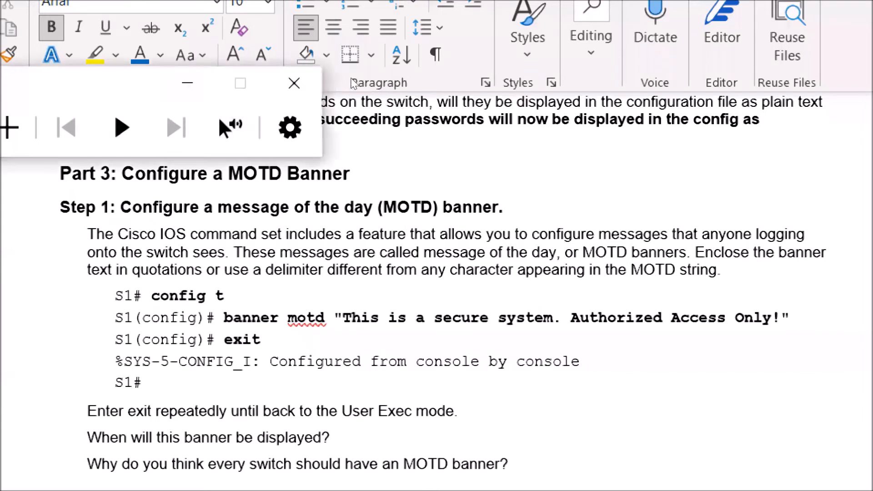
drag(132, 83, 283, 15)
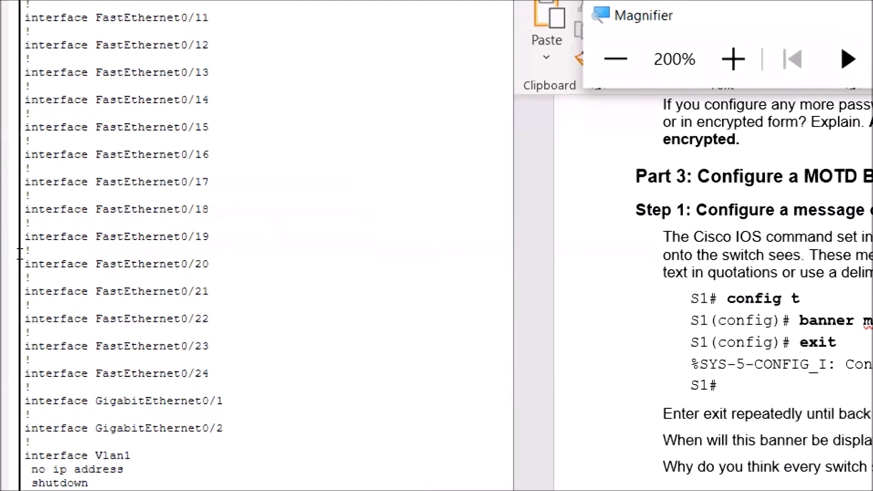
click(46, 413)
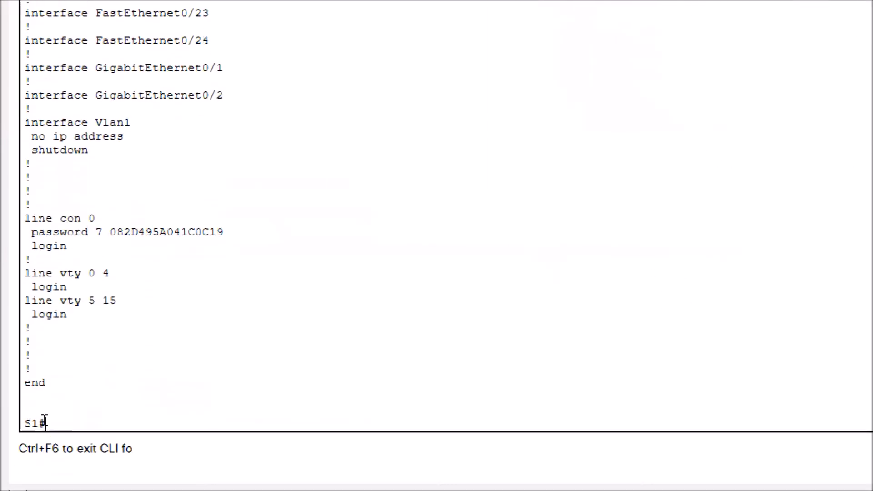
text(config ter)
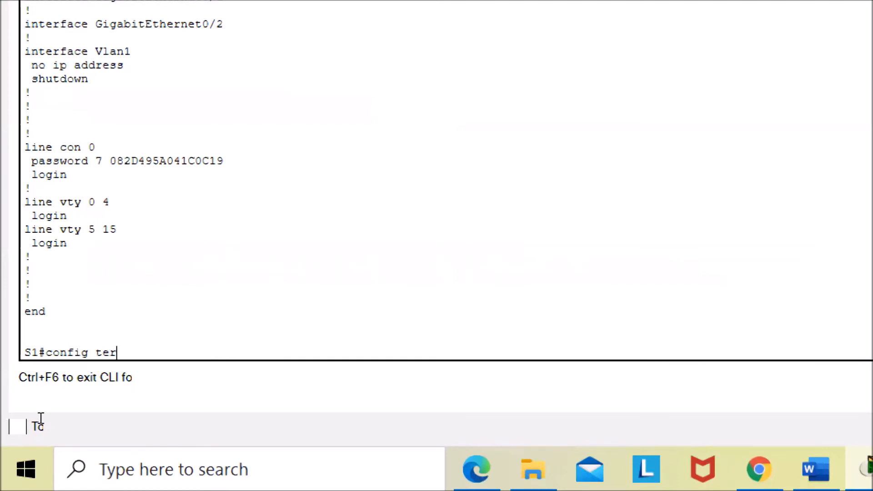
key(Return)
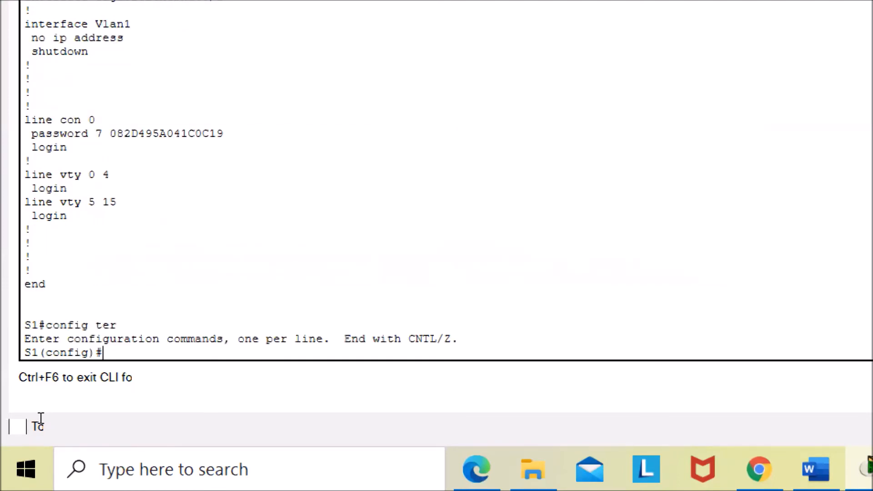
text(ban)
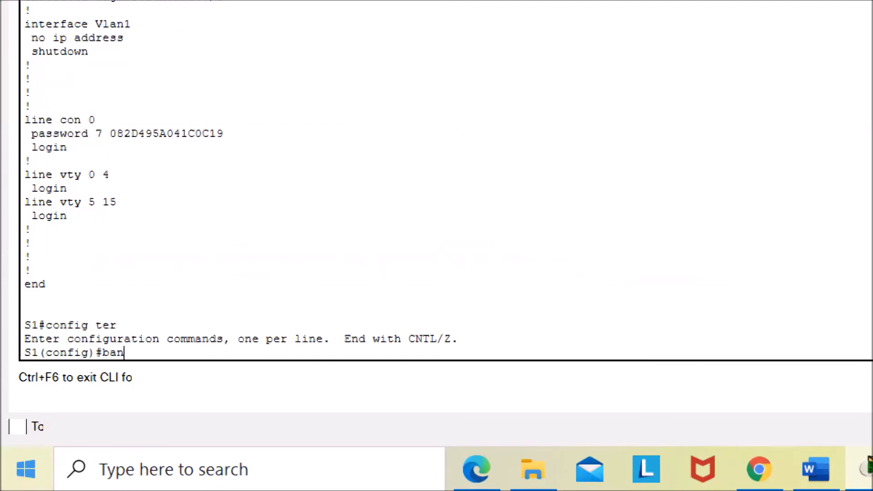
text(ner motd)
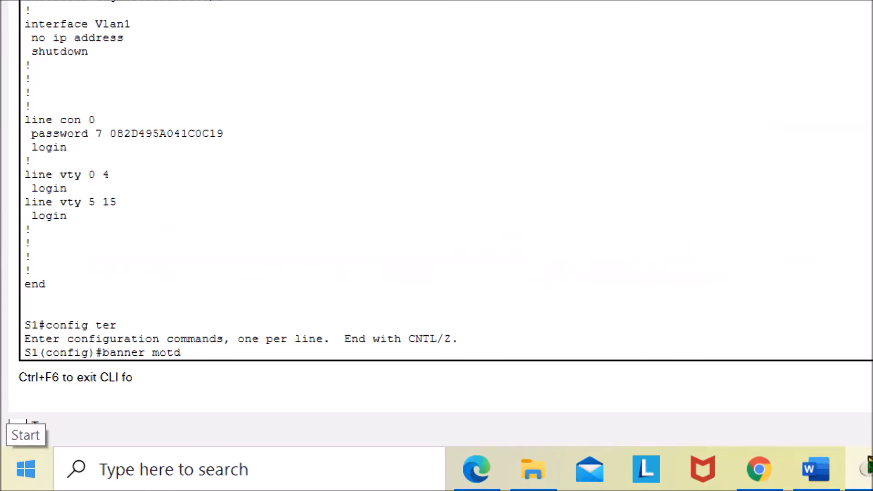
text( ")
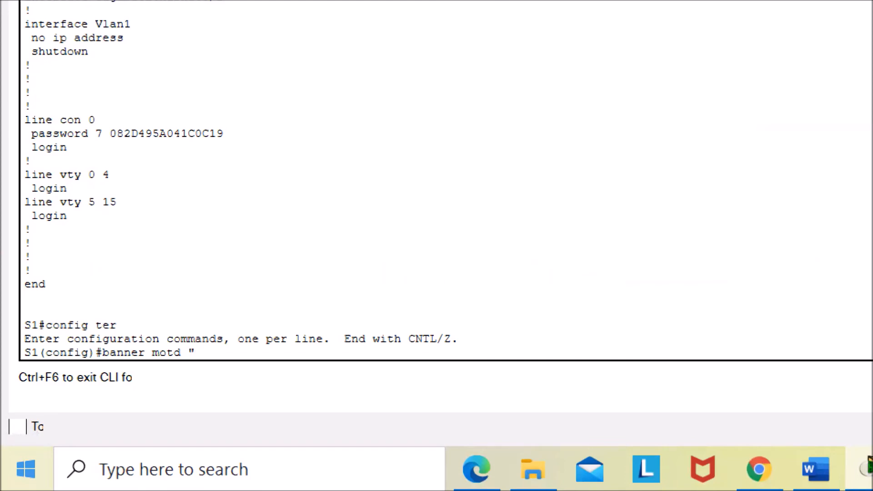
text(This)
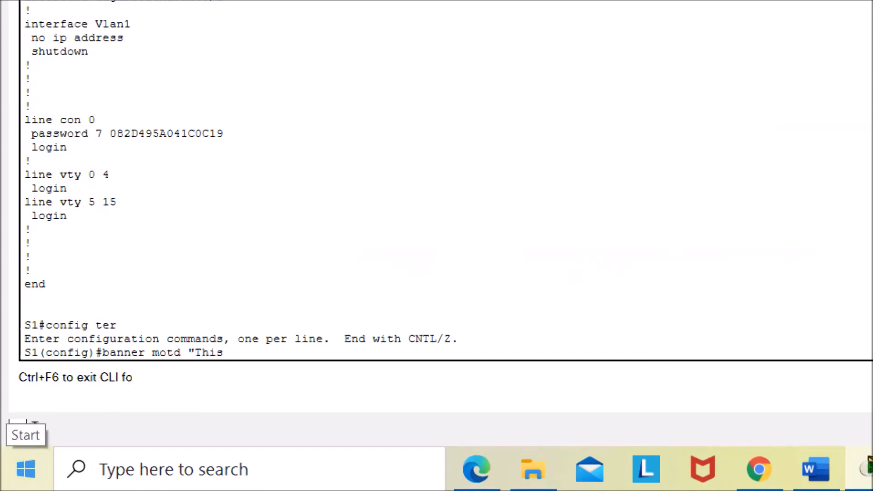
key(BackSpace)
key(BackSpace)
key(BackSpace)
key(BackSpace)
text(War)
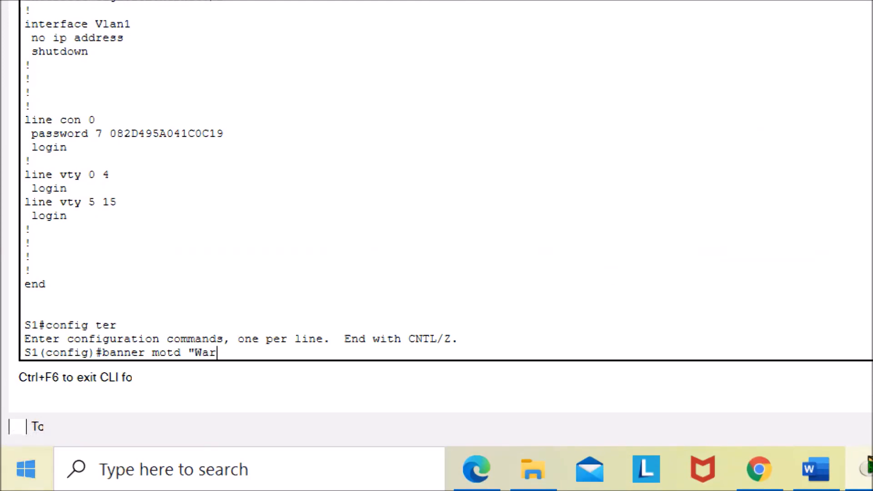
text(ning! Unauthorized us)
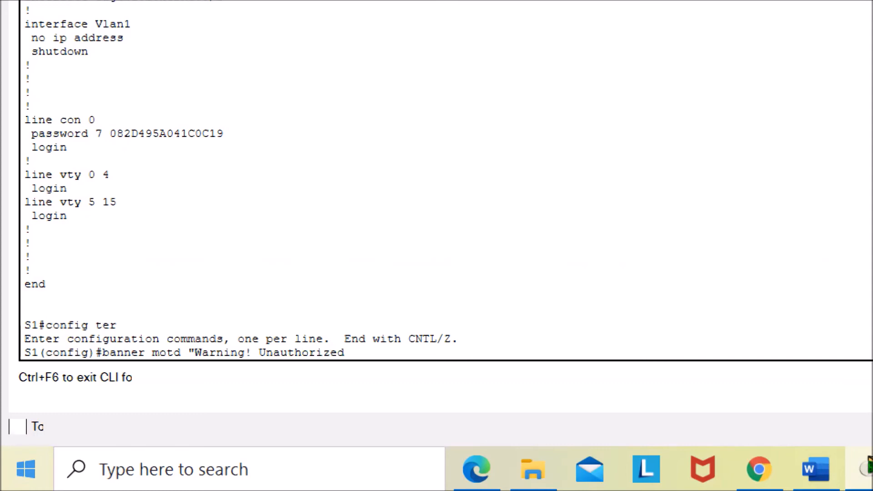
text(ers are not allowed!)
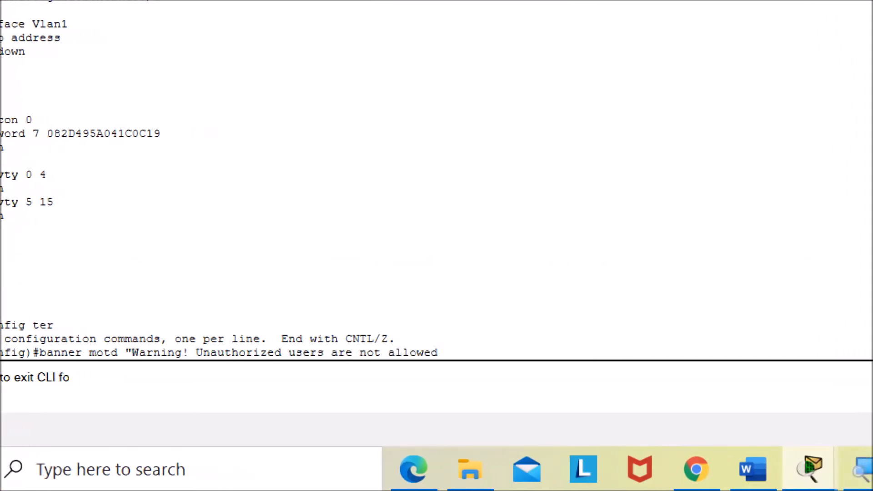
text(")
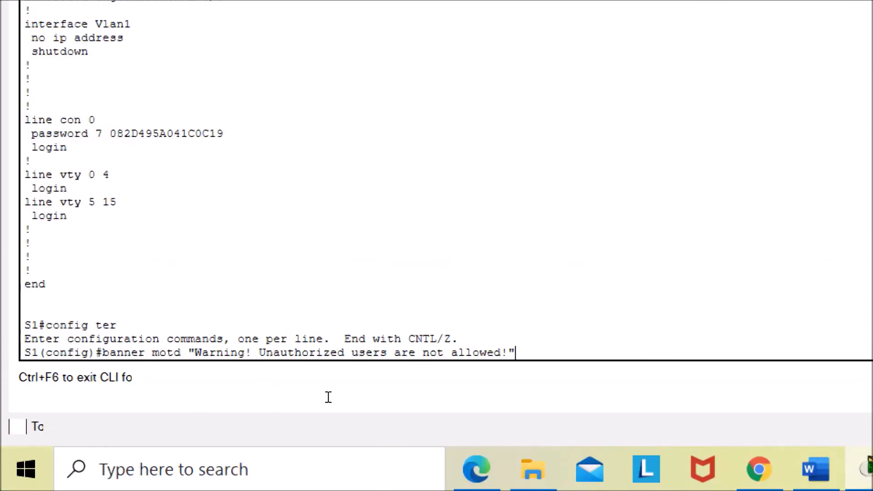
click(793, 469)
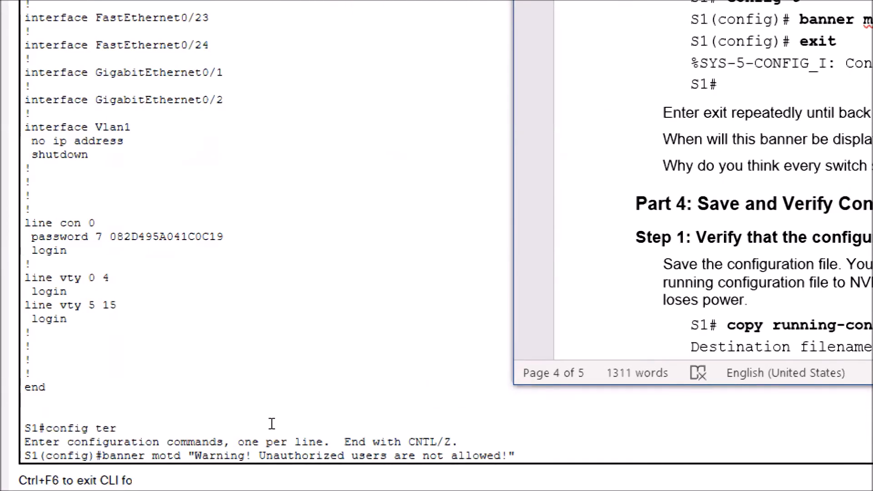
click(126, 484)
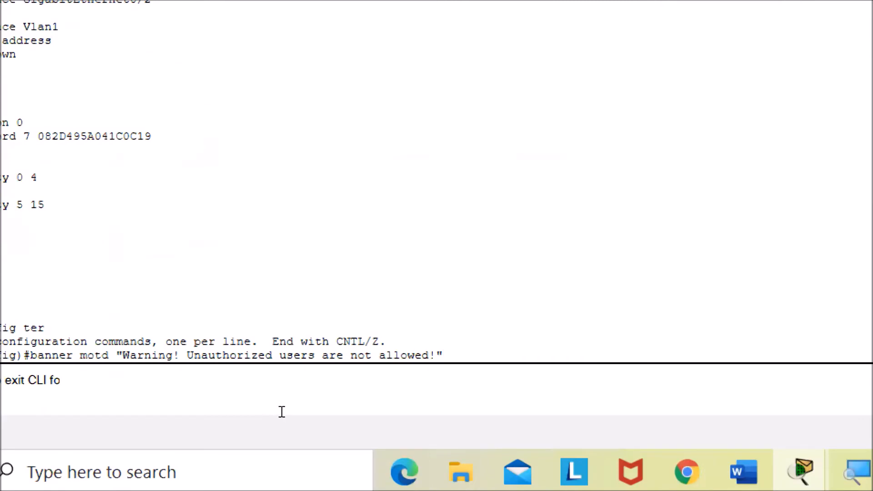
key(Return)
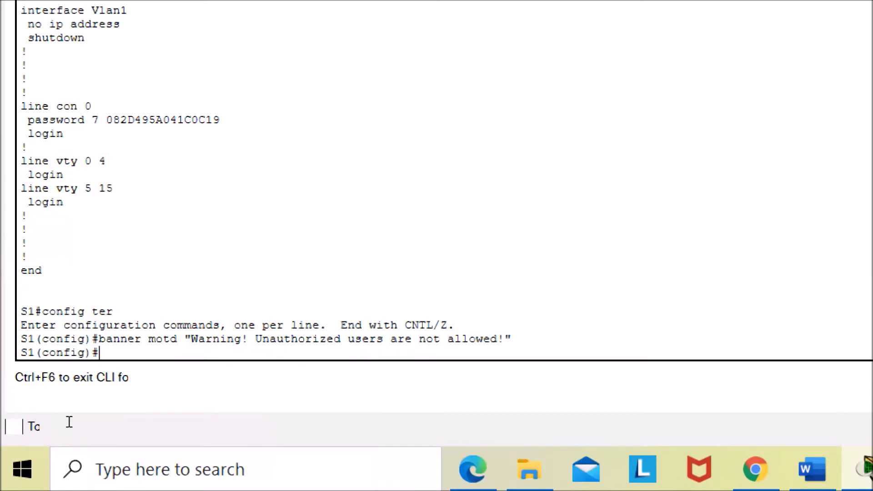
- Exit global configuration mode back to privileged EXEC on S1
text(exit)
key(Return)
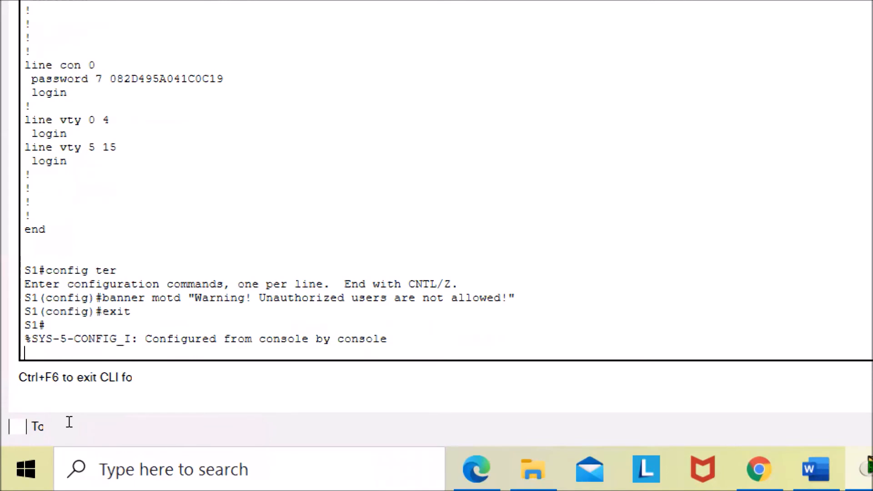
key(Return)
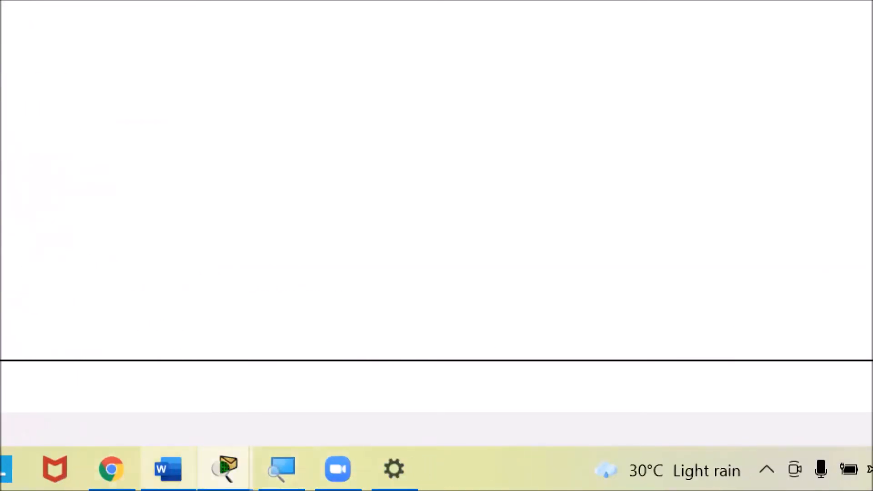
click(168, 469)
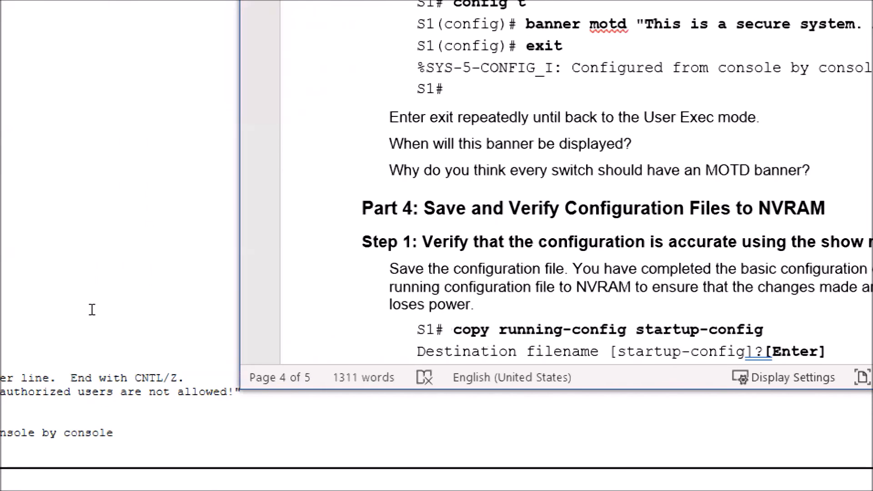
click(29, 459)
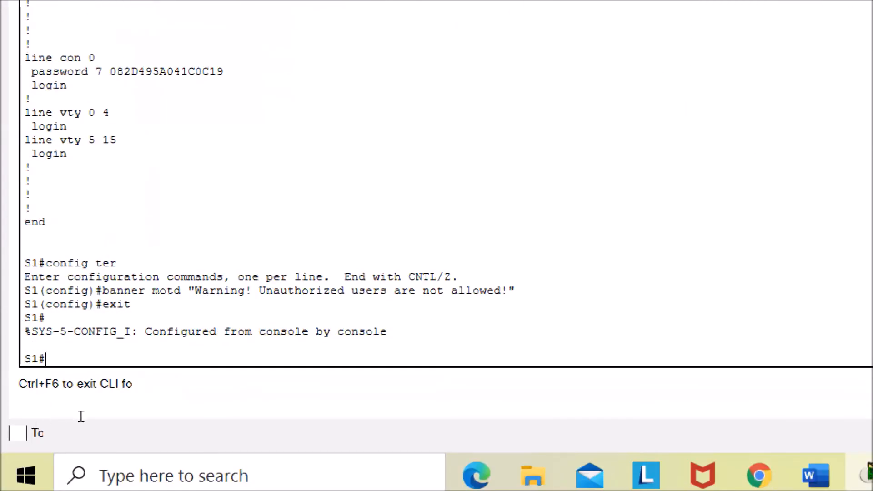
- Exit the console session, start a new one, and highlight the MOTD banner shown at login
text(exit)
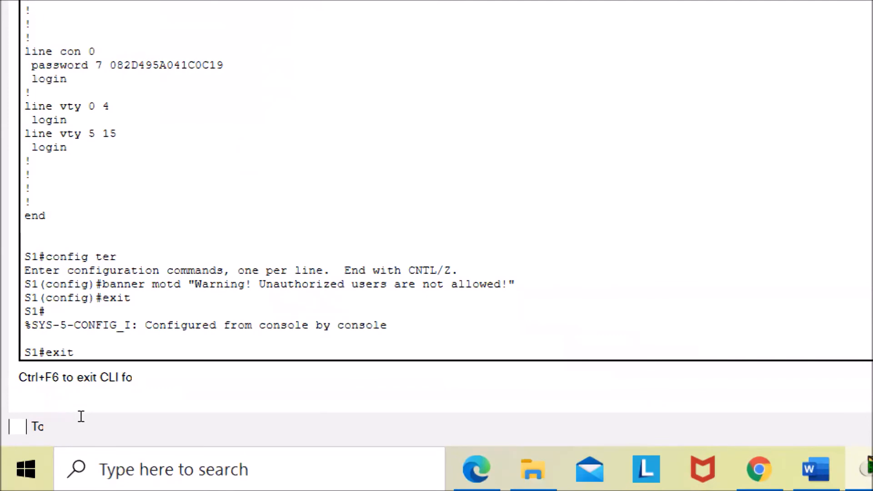
key(Return)
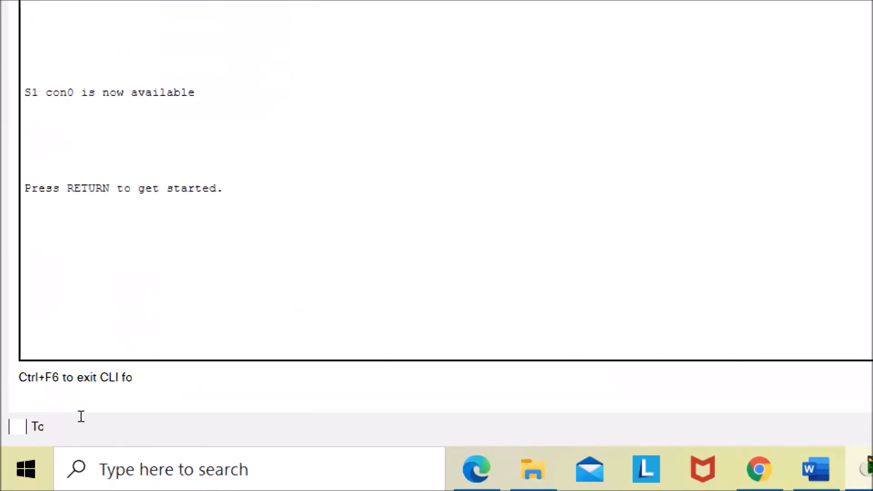
key(Return)
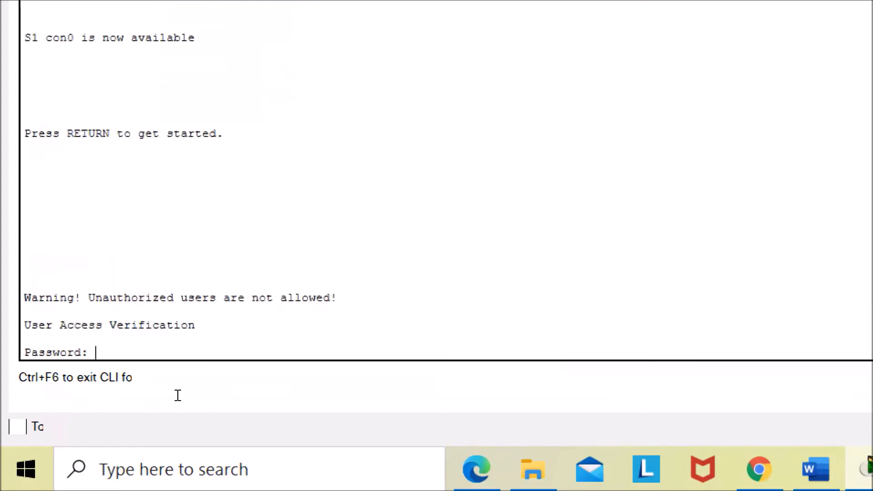
mouse_move(338, 298)
mouse_down()
mouse_move(24, 312)
mouse_move(25, 298)
mouse_up()
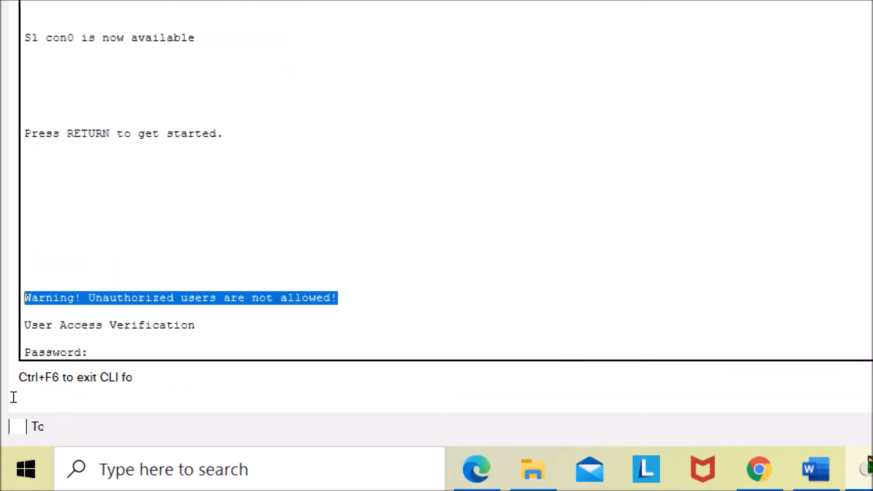
- Select the MOTD banner line shown in the S1 console login screen once more
click(77, 312)
drag(24, 298, 338, 298)
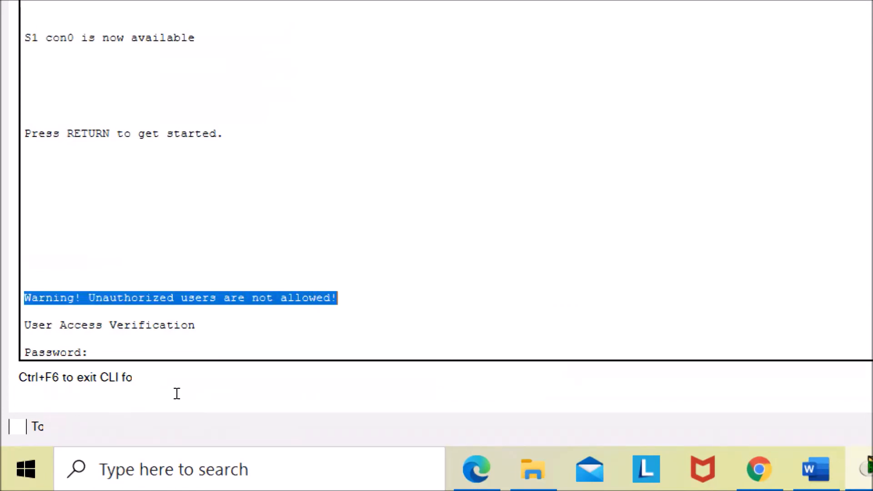
click(337, 298)
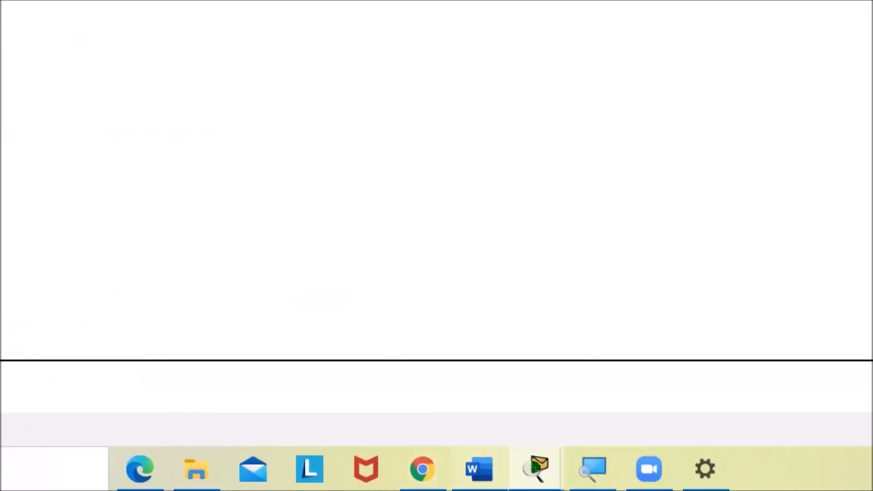
- Switch to the lab document and answer when the banner is displayed with bold text "Before entering the line console password"
click(479, 469)
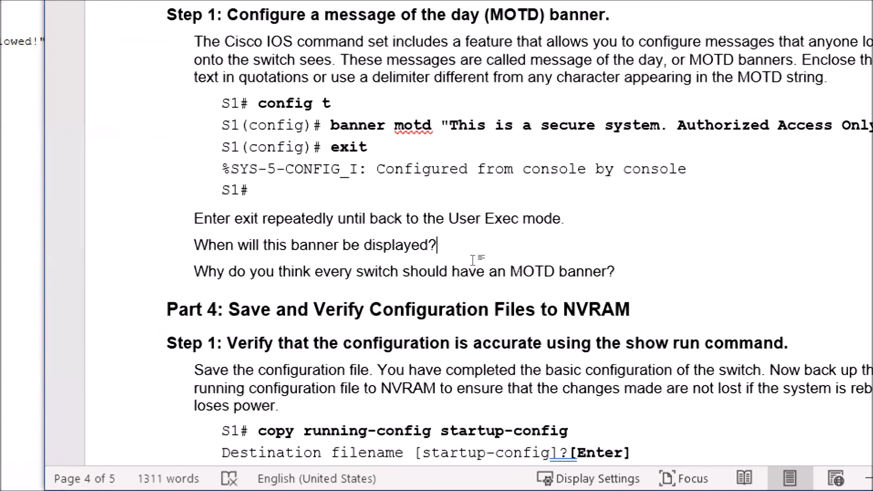
text(be displayed? Before e)
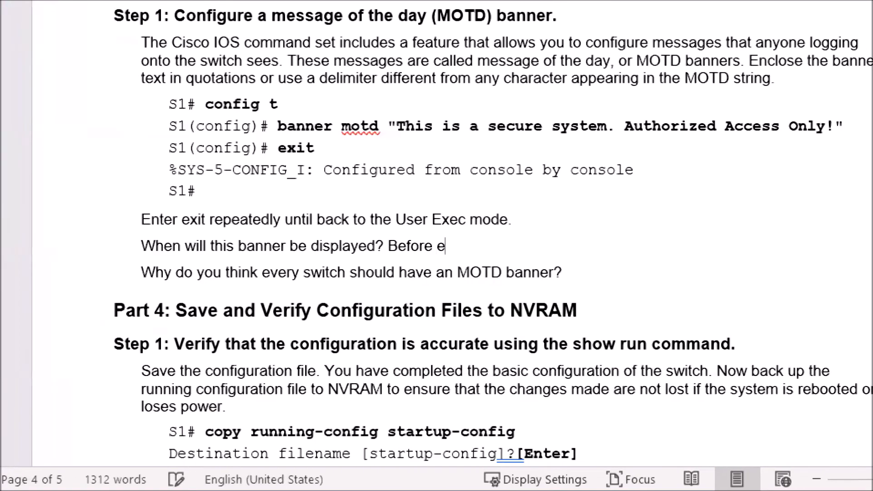
text(ntering the )
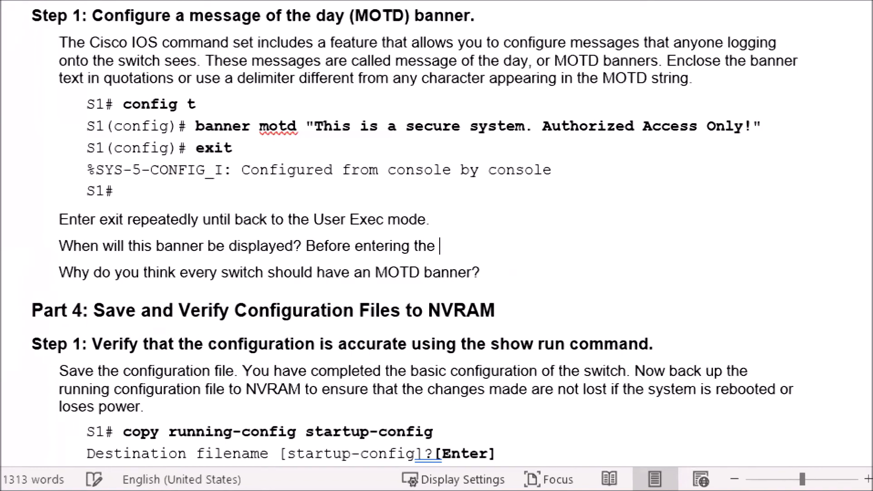
text(line console pa)
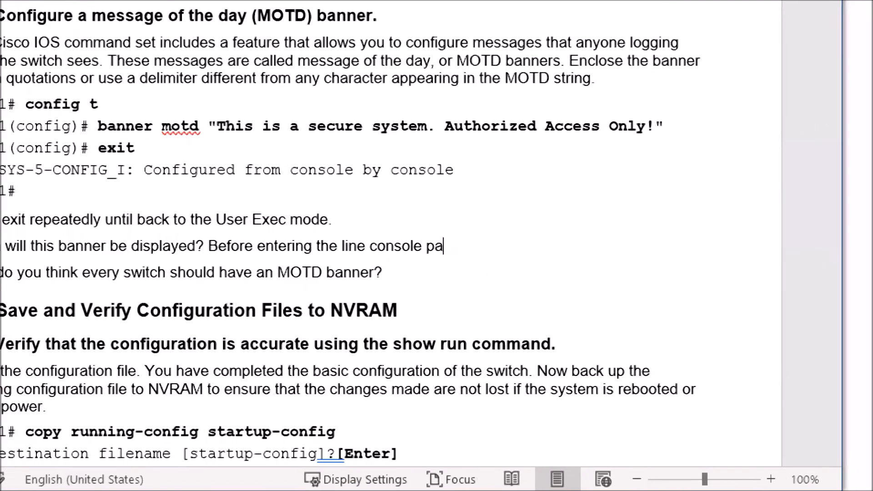
text(ssword)
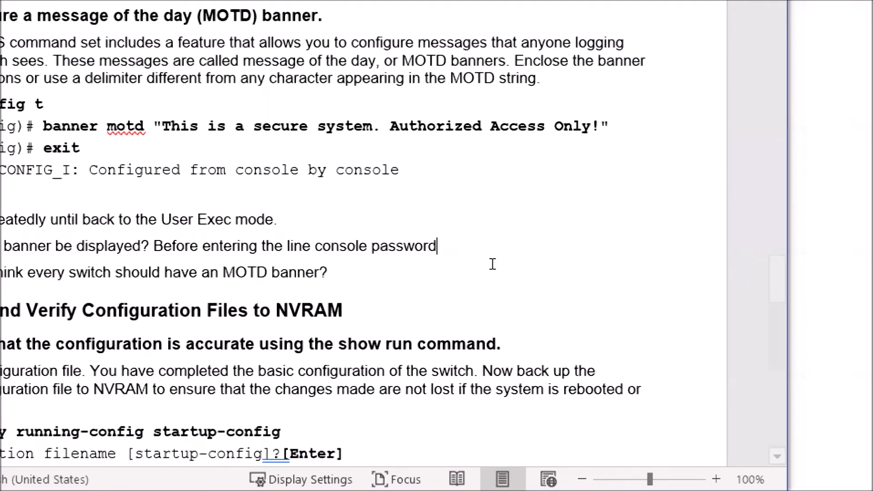
drag(154, 247, 437, 246)
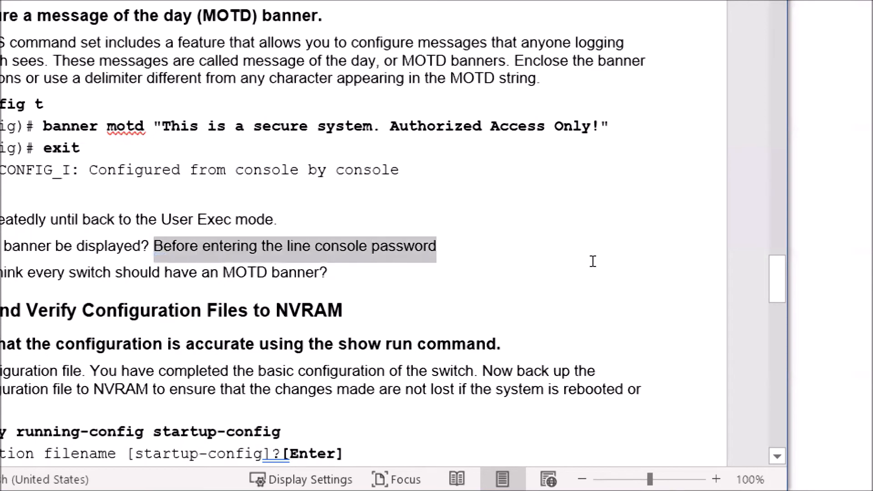
key(ctrl+b)
- Add a bold placeholder "Type answer" after the question on why every switch should have an MOTD banner
click(575, 288)
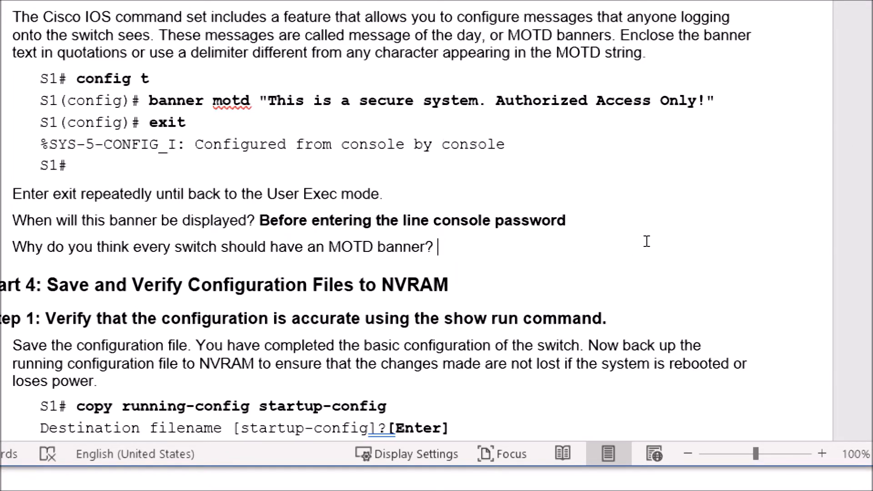
text(Type)
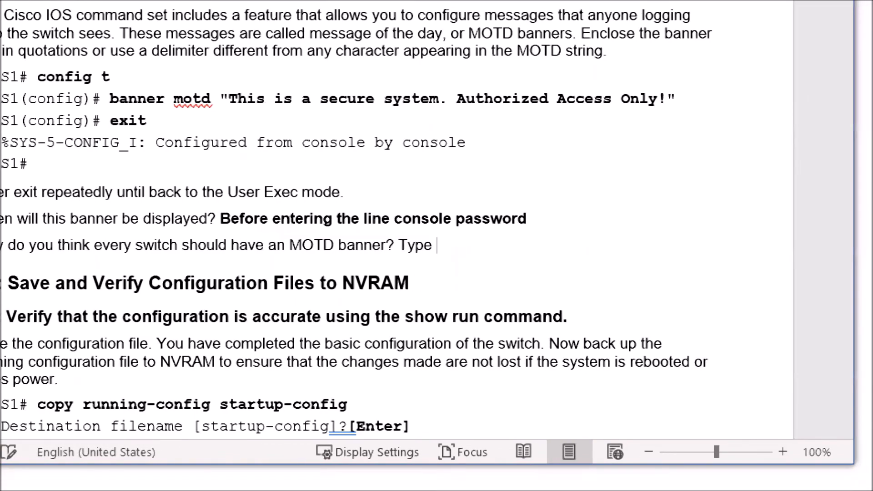
text( answer)
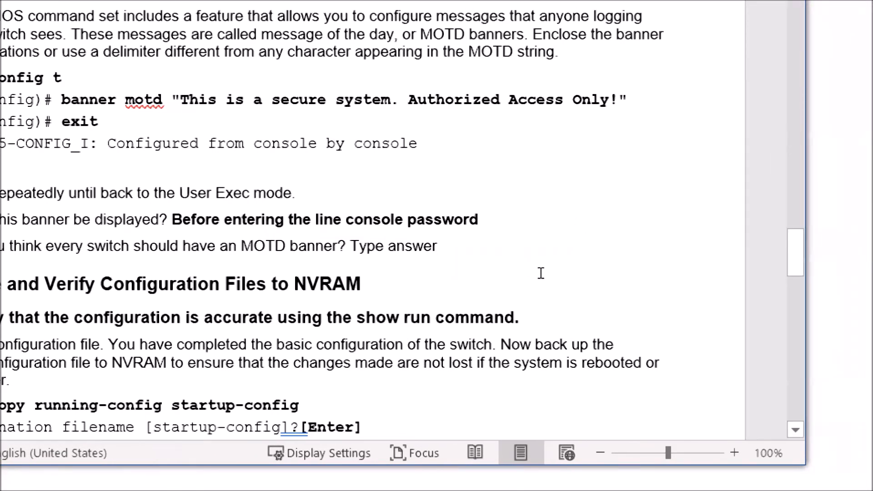
drag(350, 246, 436, 246)
key(ctrl+b)
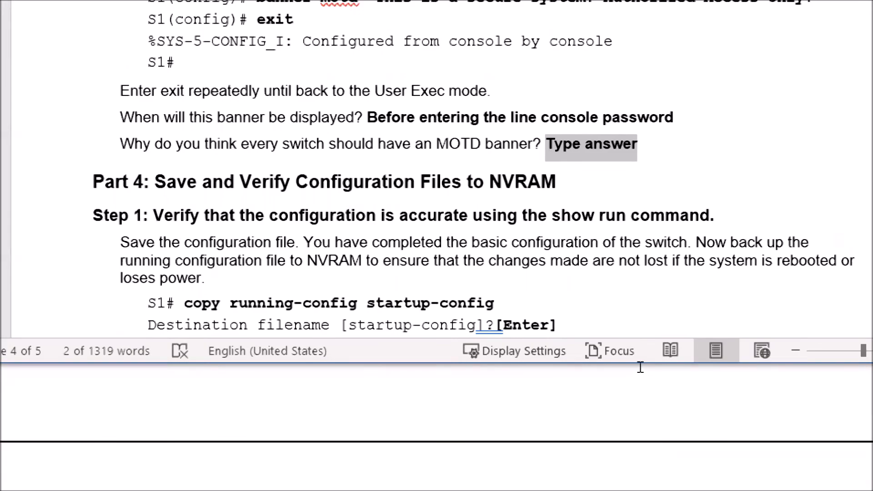
- Scroll through Part 4 of the lab document to review the save and verify configuration instructions
scroll(625, 334, down, 3)
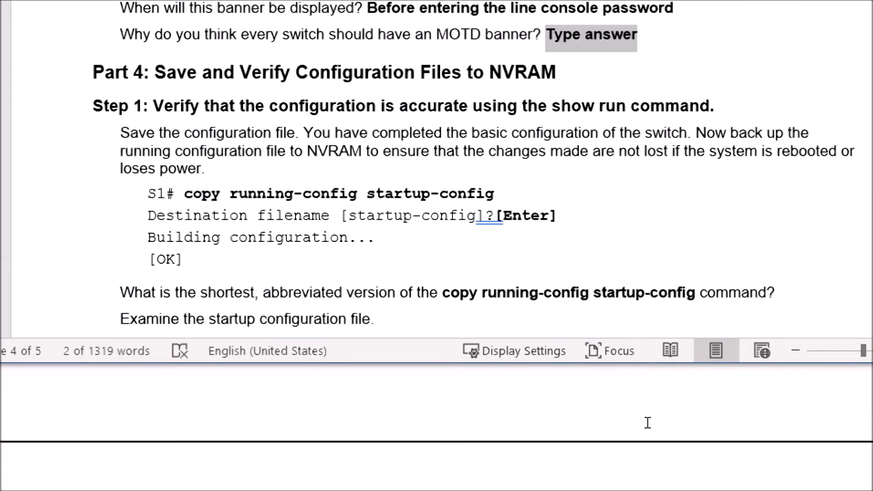
scroll(671, 303, up, 1)
scroll(671, 300, down, 1)
scroll(645, 57, down, 2)
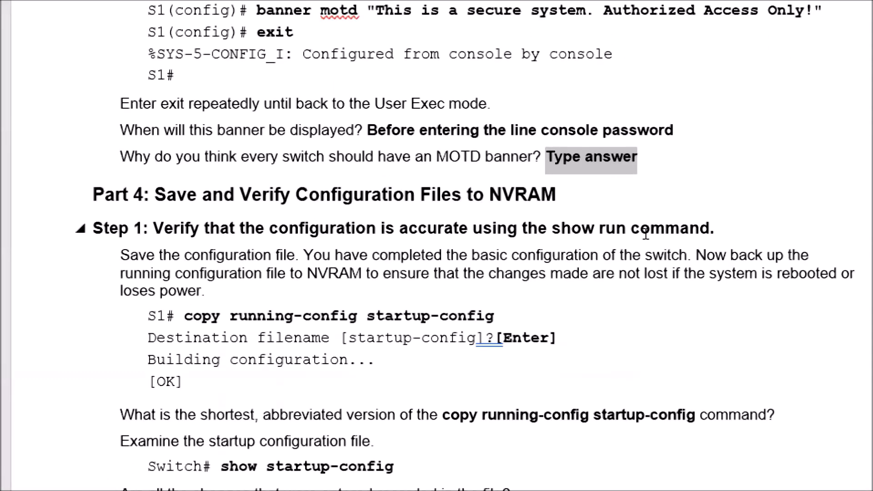
scroll(646, 234, up, 2)
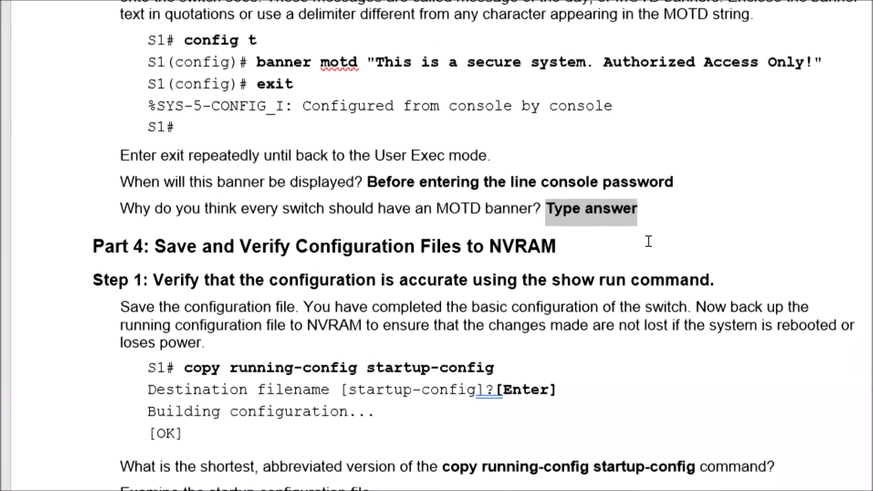
scroll(649, 241, down, 3)
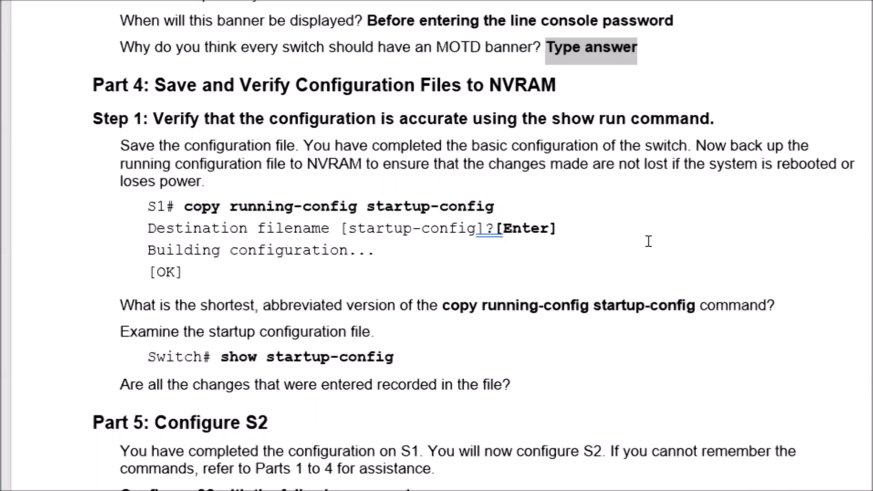
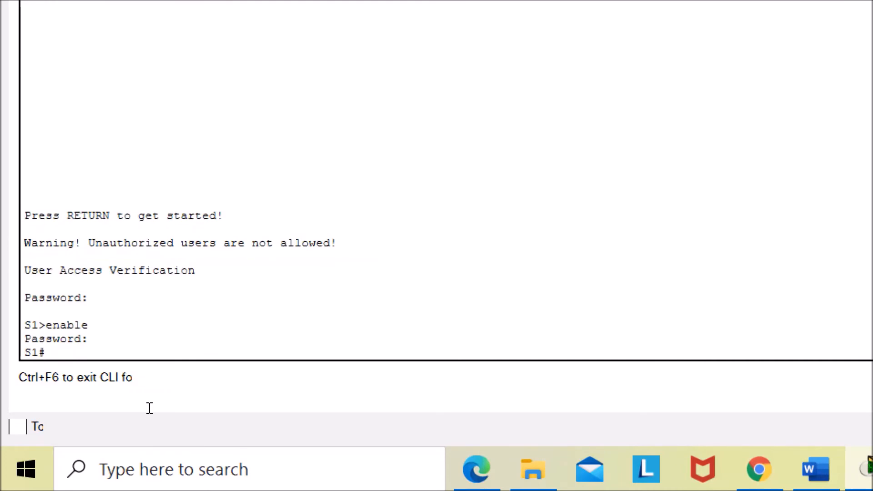
- Save S1's running configuration to the startup configuration with copy running-config startup-config, accepting the default destination filename
text(copy running-conifg)
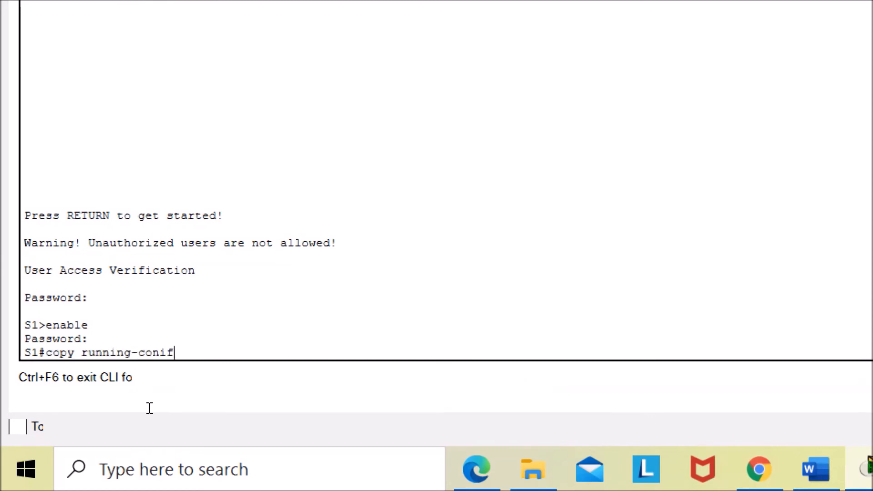
key(BackSpace)
key(BackSpace)
key(BackSpace)
key(BackSpace)
text(nfig startup-config)
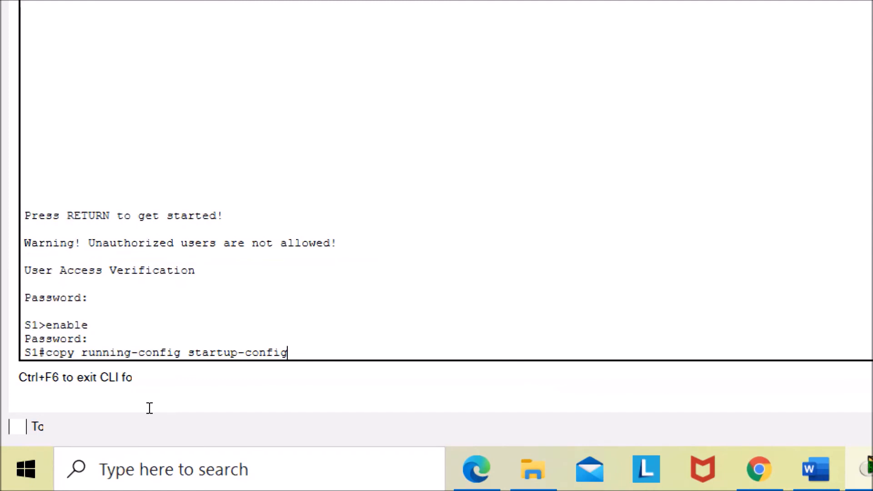
key(Return)
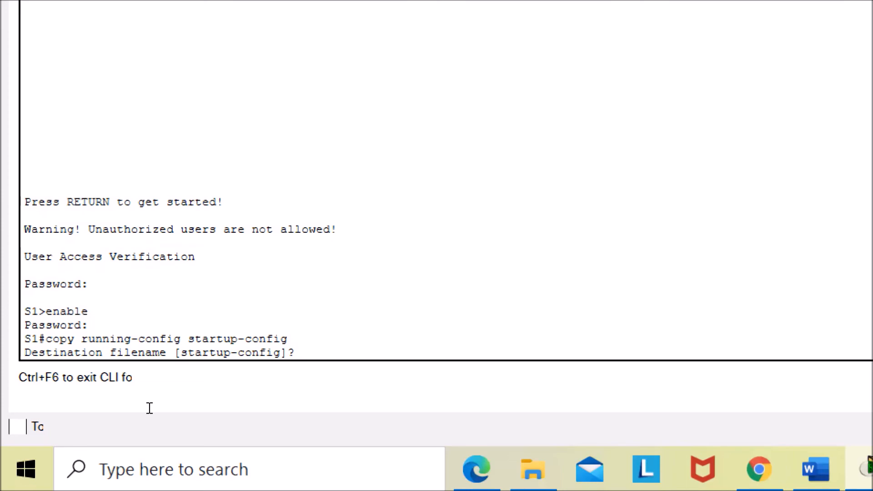
key(Return)
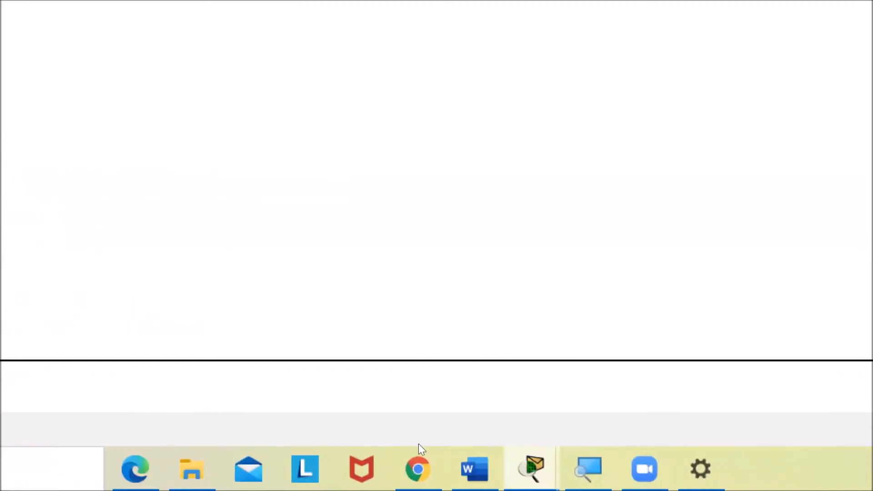
- Switch to the lab document and start answering the shortest copy command question with "cop r s"
click(474, 469)
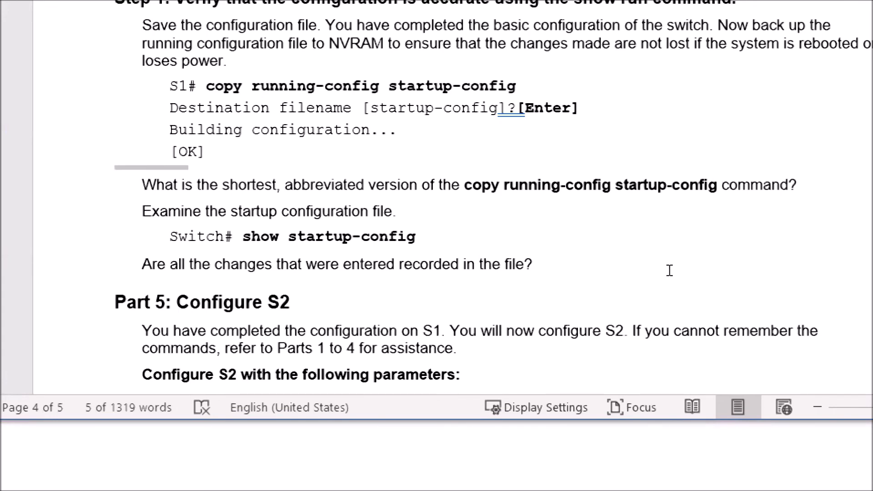
text(cop)
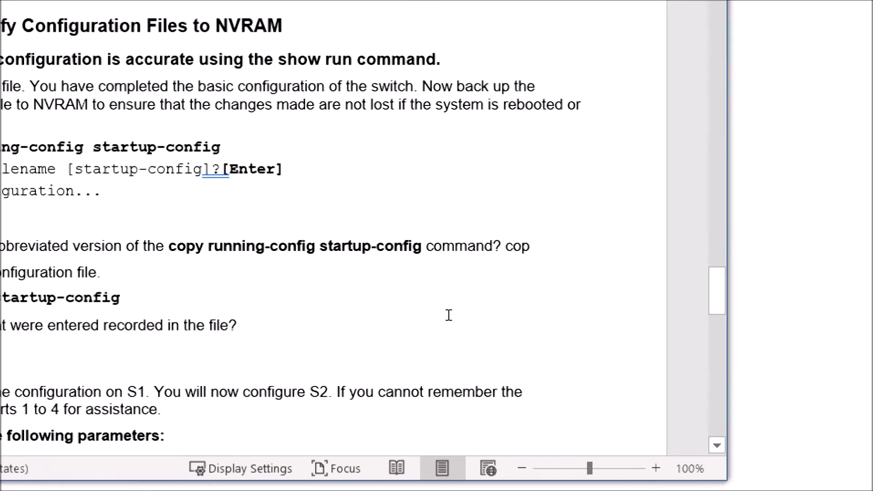
text(r)
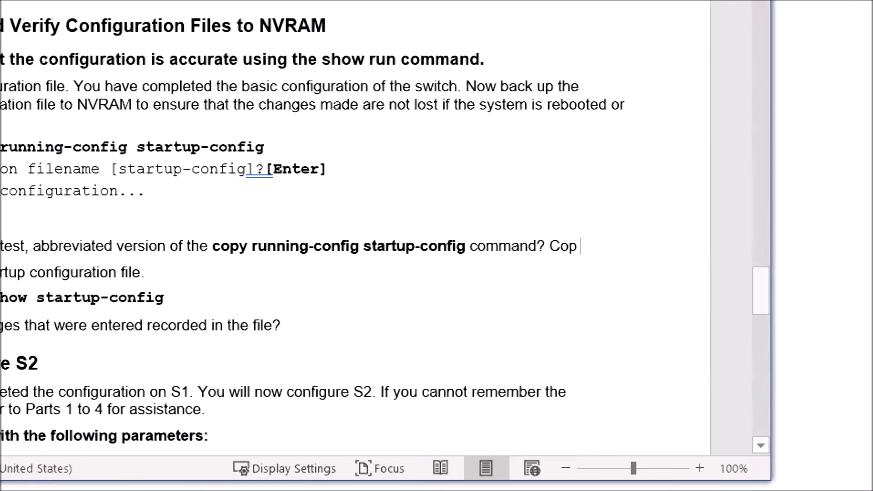
text( s)
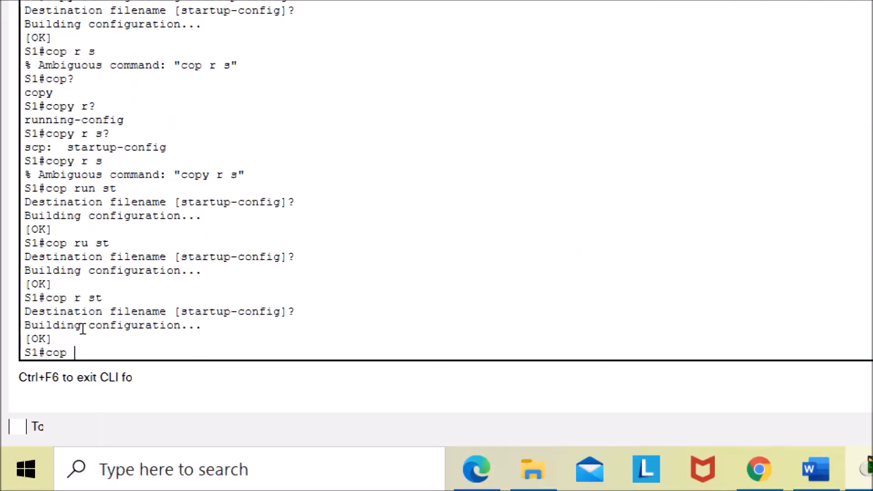
text(r s)
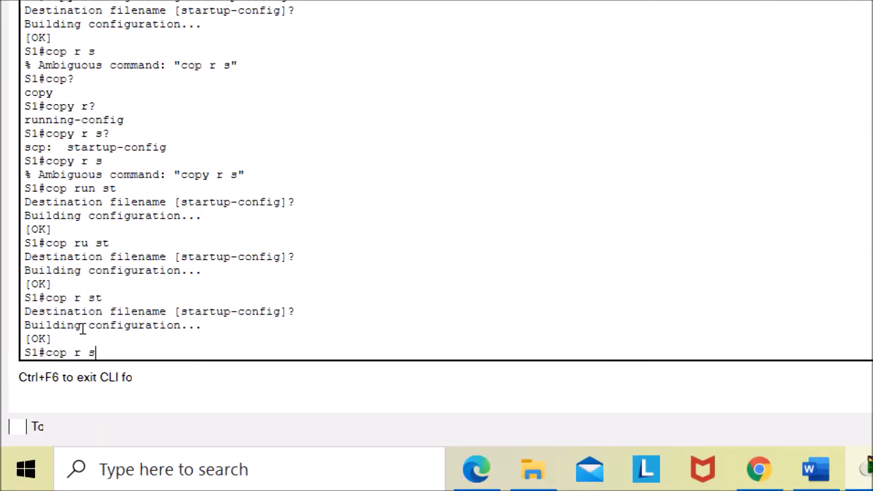
- Save the configuration with the abbreviated command cop r st, checking the ambiguous cop r s with help first
key(Return)
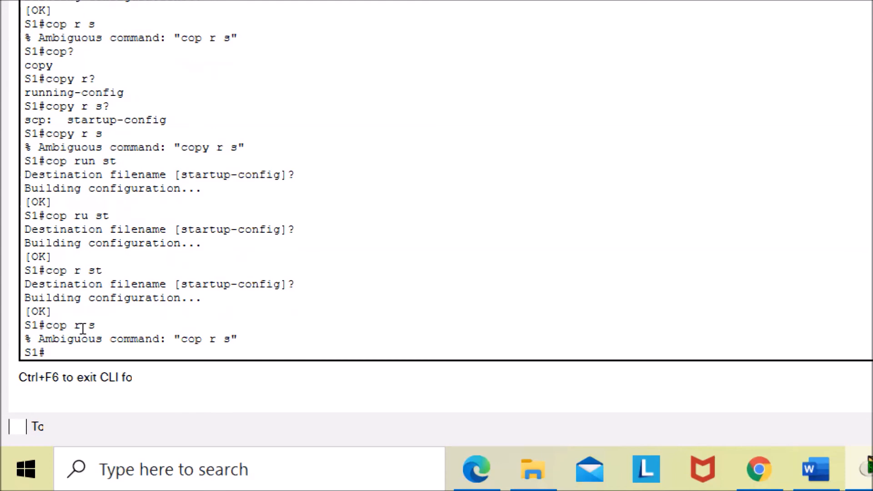
text(cop r)
key(BackSpace)
text(r st)
key(BackSpace)
text(?)
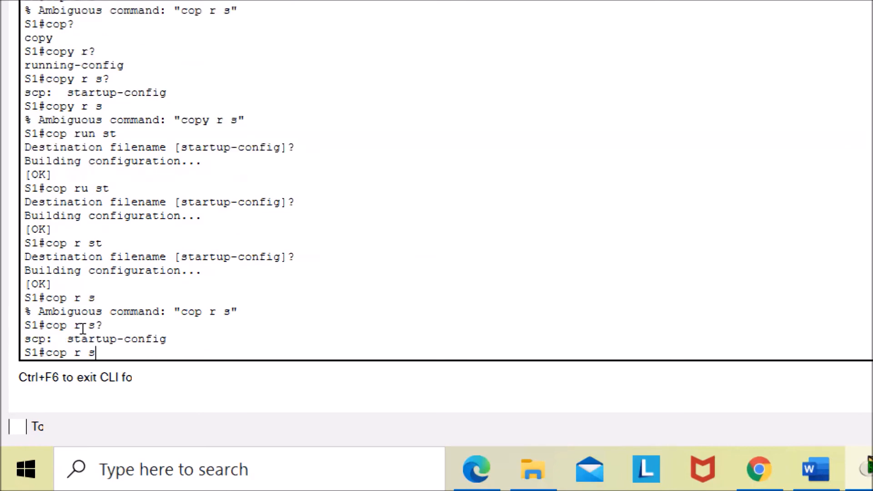
text(t)
key(Return)
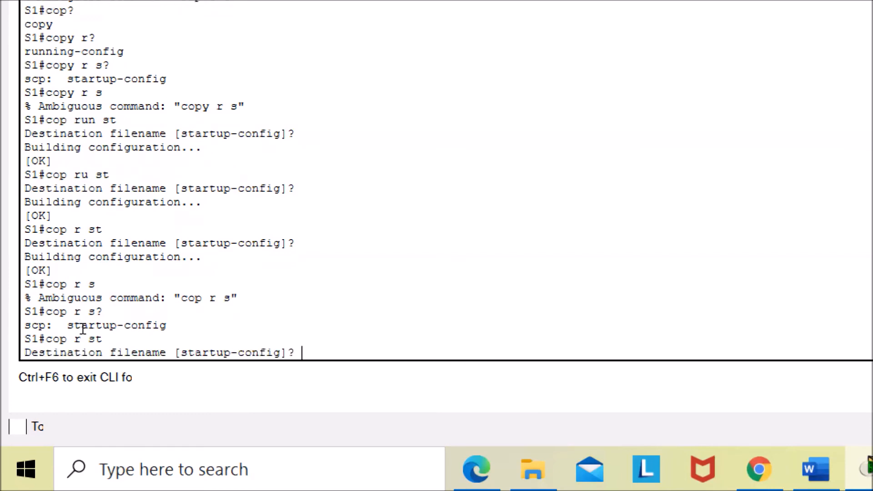
key(Return)
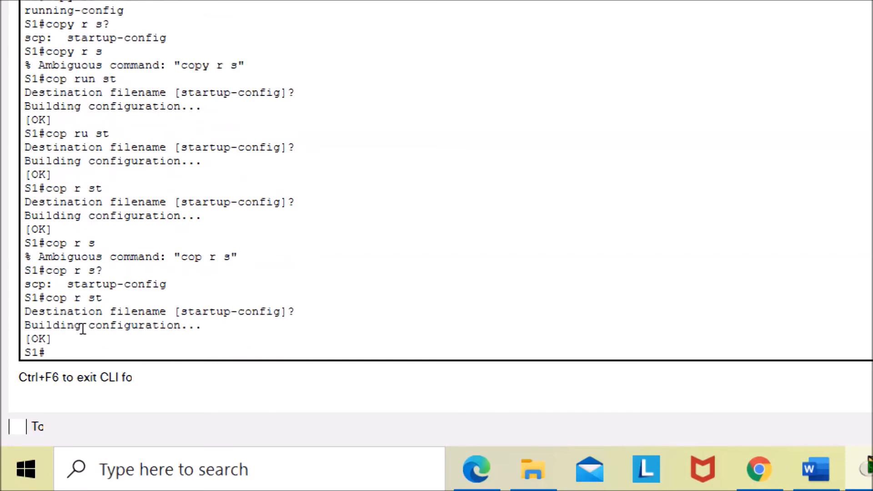
- Complete the document's abbreviated command answer as "cop r st"
click(816, 469)
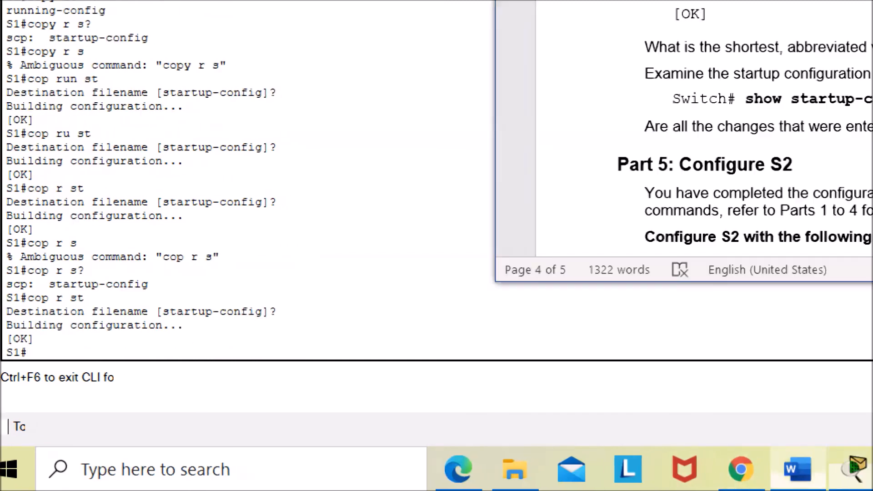
key(Up)
text(t)
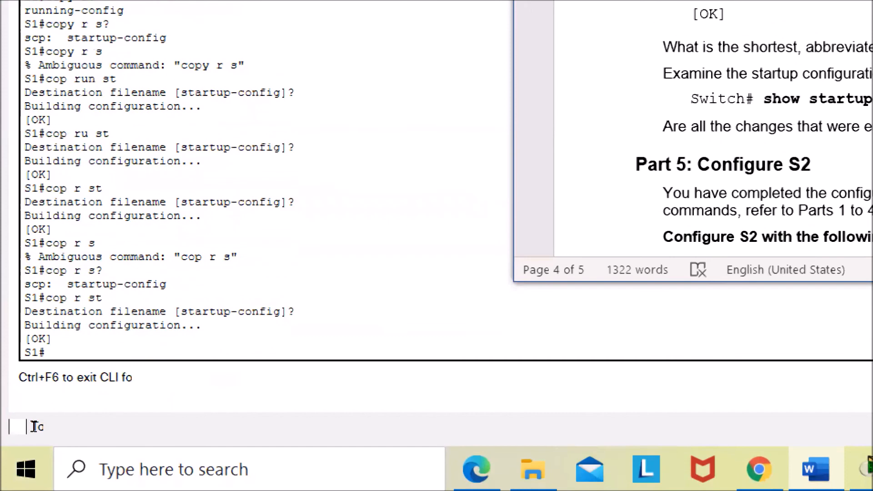
- Display S1's startup configuration with show sta, listing the show s options with help first
click(34, 424)
text(show s)
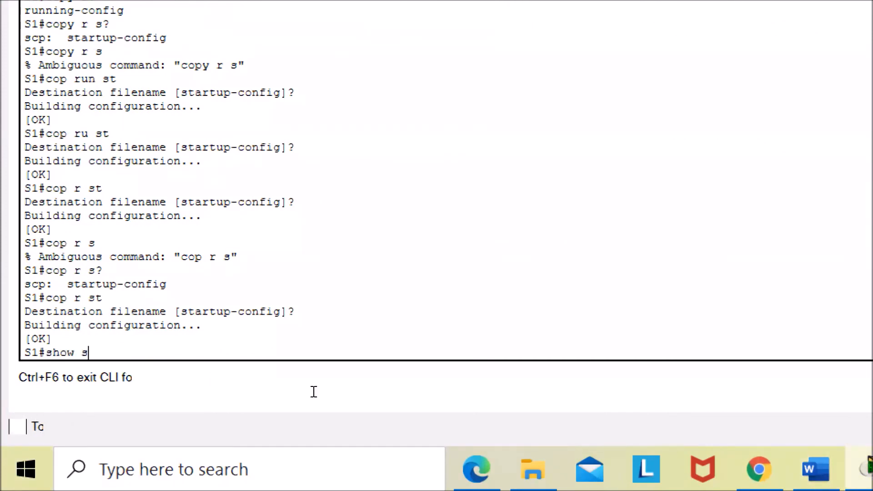
text(?)
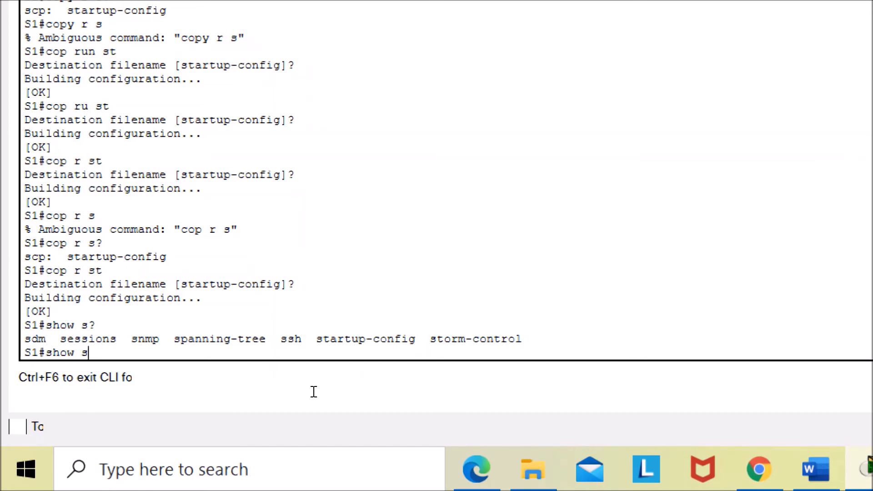
text(ta)
key(Return)
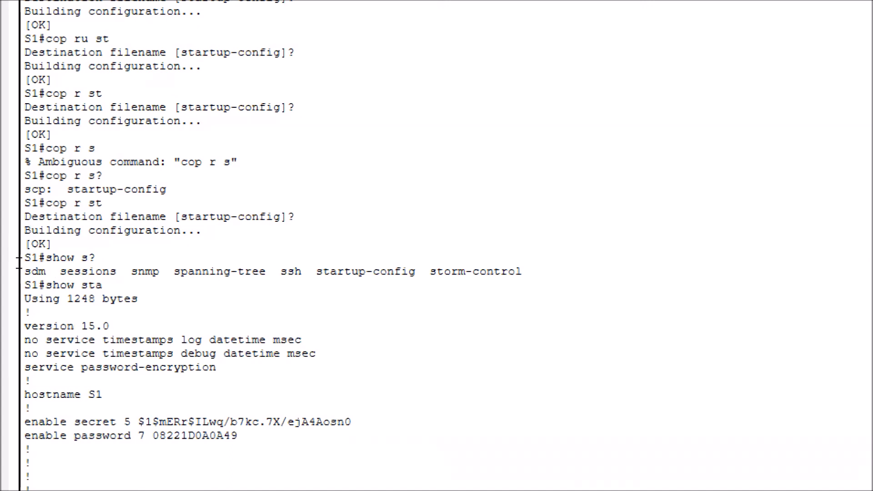
- Review the startup configuration output, highlighting the show command and the service password-encryption line
drag(13, 264, 64, 264)
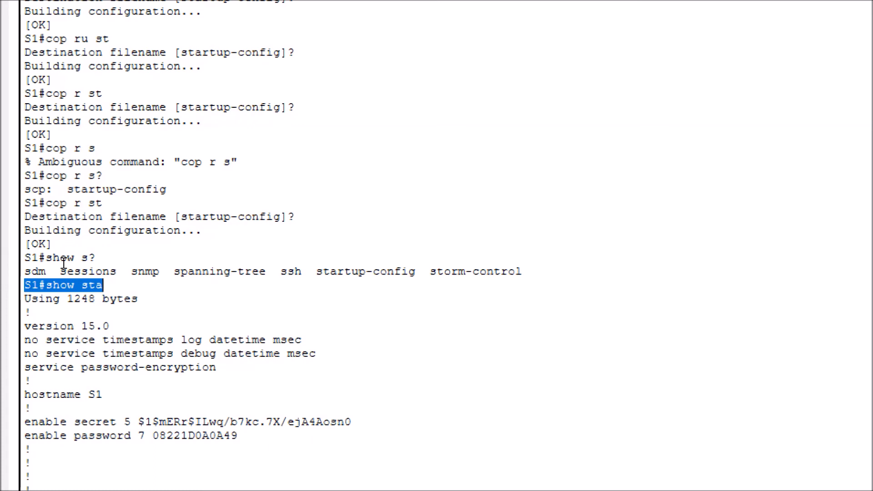
scroll(91, 368, down, 1)
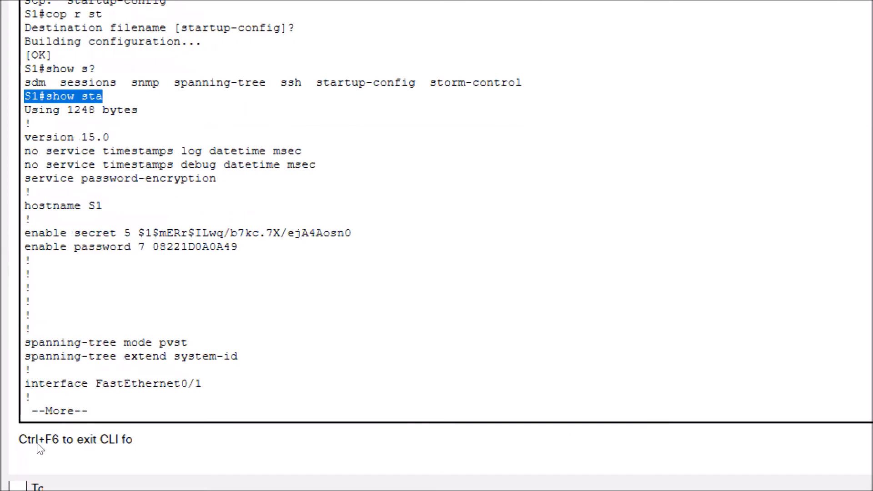
key(space)
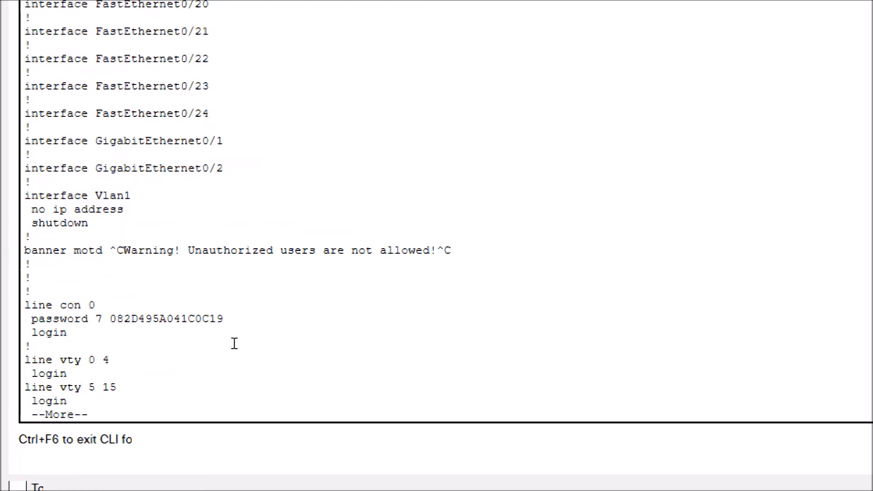
key(space)
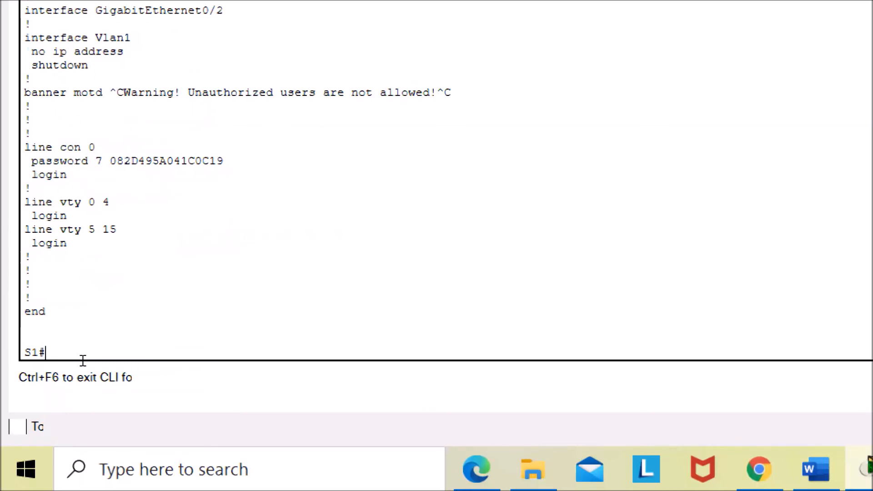
scroll(88, 354, up, 1)
scroll(88, 354, up, 1)
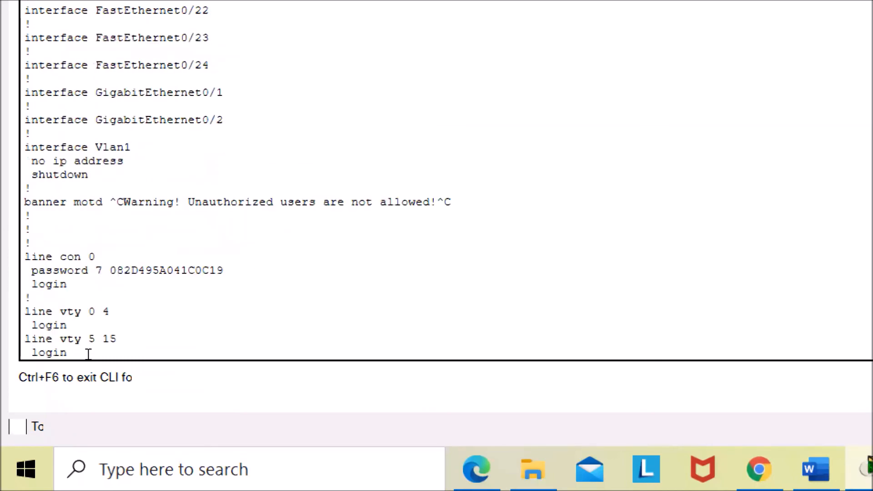
scroll(88, 354, up, 20)
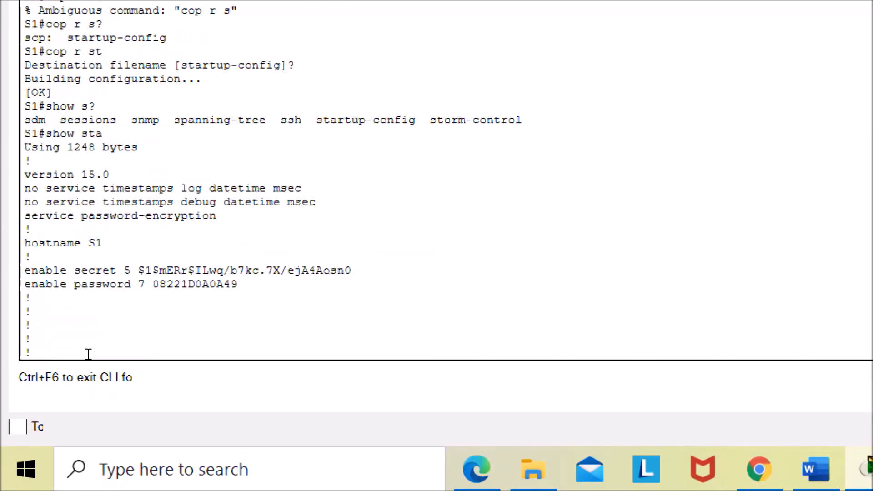
scroll(88, 354, up, 1)
scroll(89, 355, down, 2)
drag(108, 353, 9, 353)
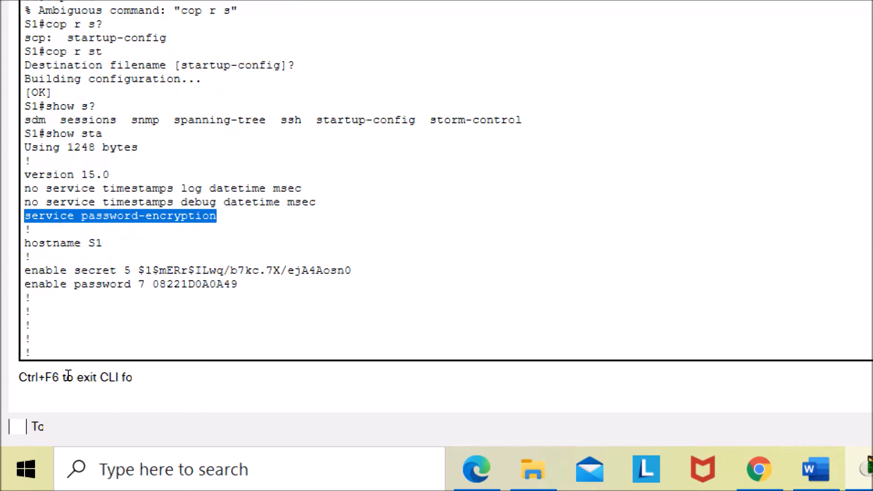
scroll(68, 376, down, 2)
scroll(69, 375, up, 1)
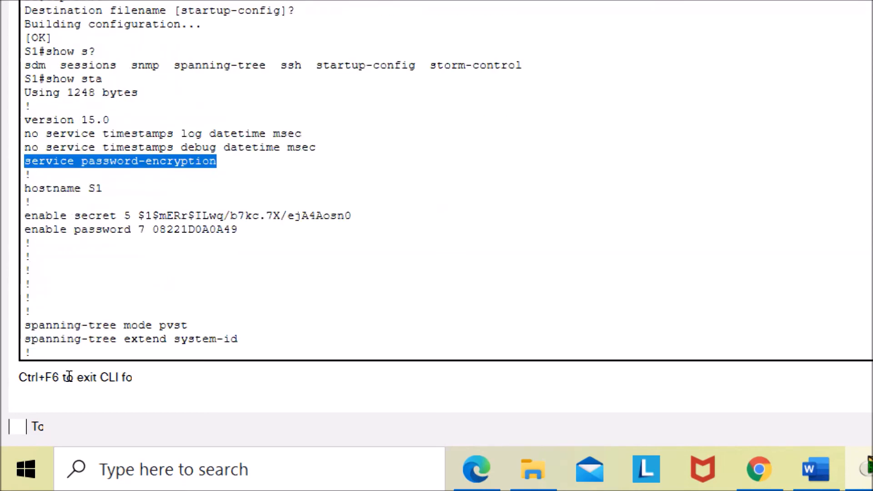
scroll(68, 377, down, 6)
scroll(74, 366, down, 12)
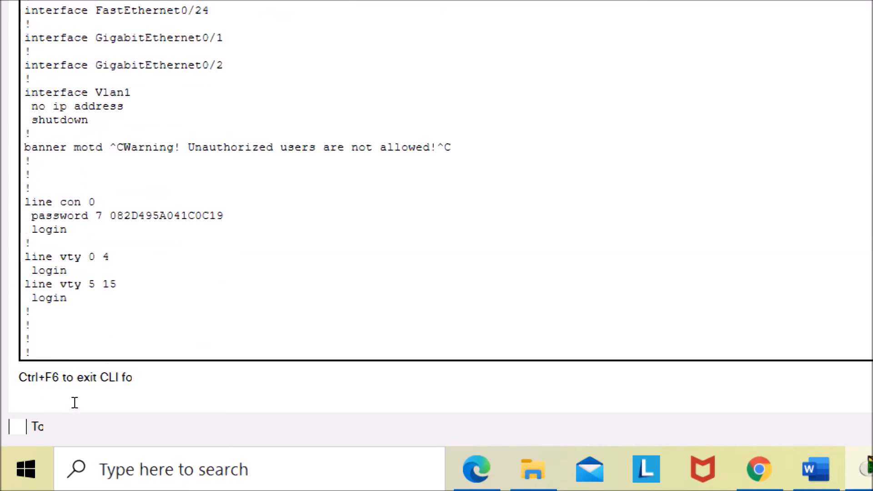
key(Return)
key(Return)
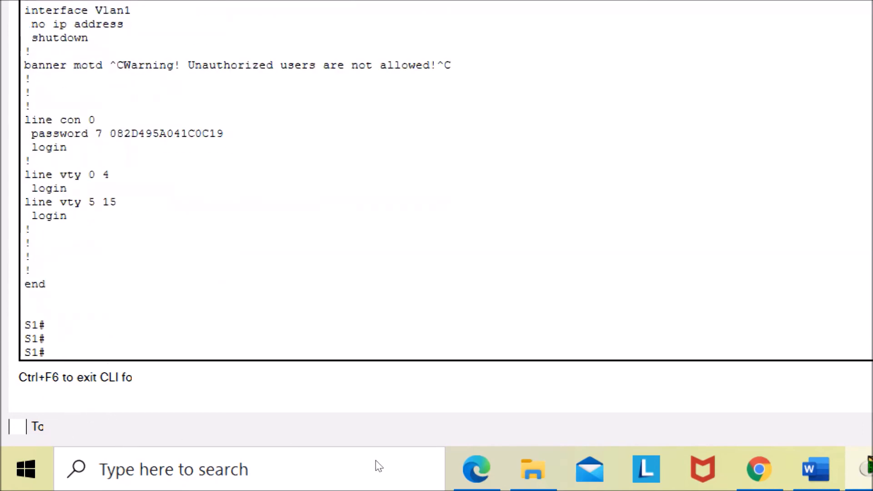
- Answer whether all changes are recorded in the file with bold "Yes" in the lab document
click(816, 468)
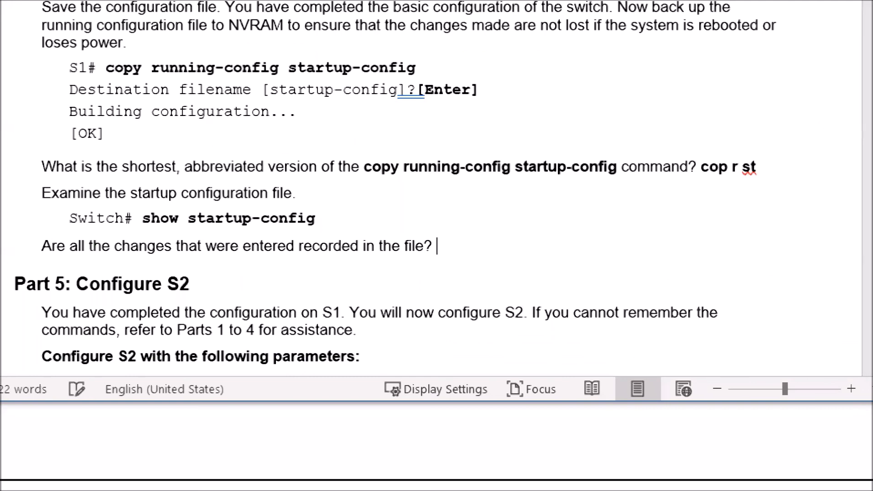
text(yes)
key(ctrl+shift+Left)
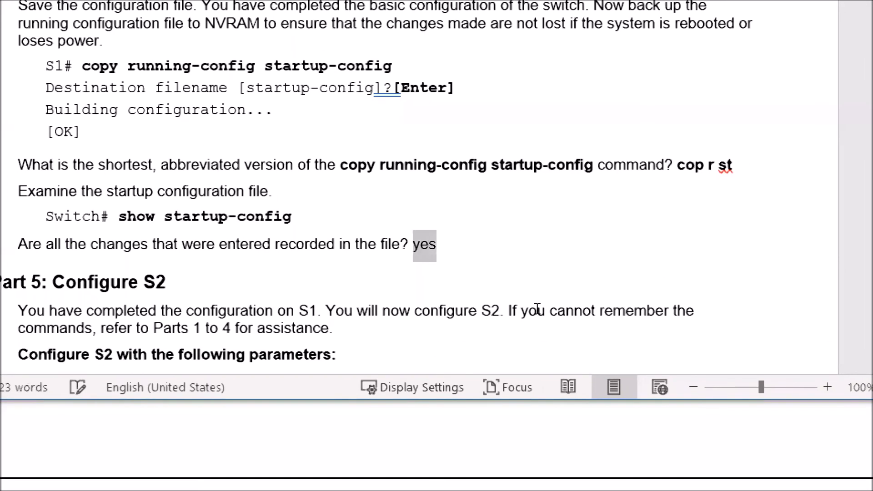
key(ctrl+b)
key(Left)
key(Delete)
text(Y)
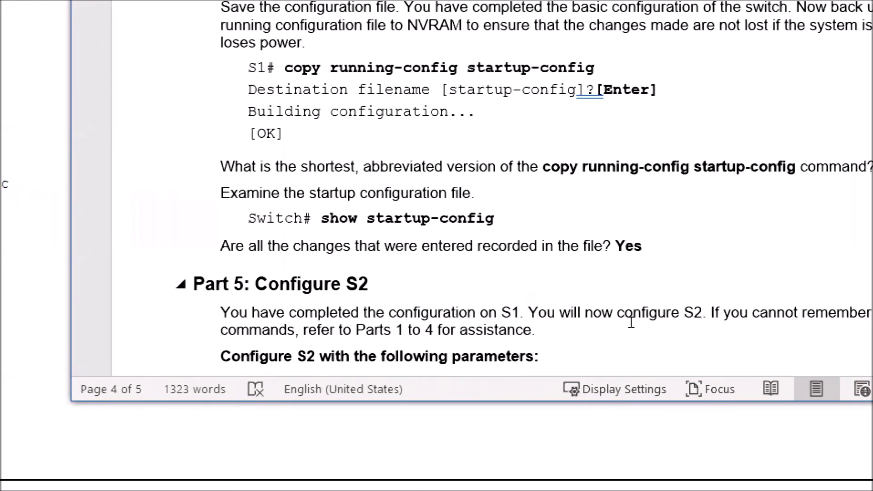
- Scroll through Part 5 of the lab document to read the S2 configuration parameters
scroll(631, 322, down, 2)
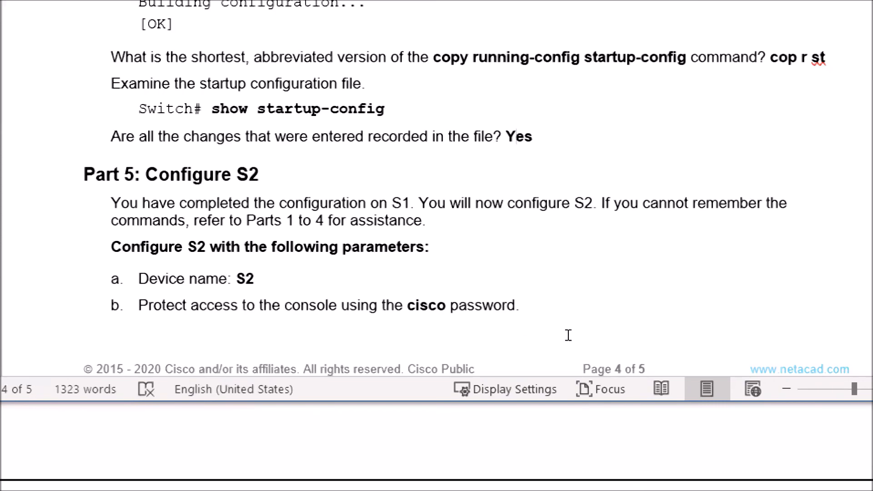
scroll(568, 337, down, 3)
scroll(568, 336, down, 4)
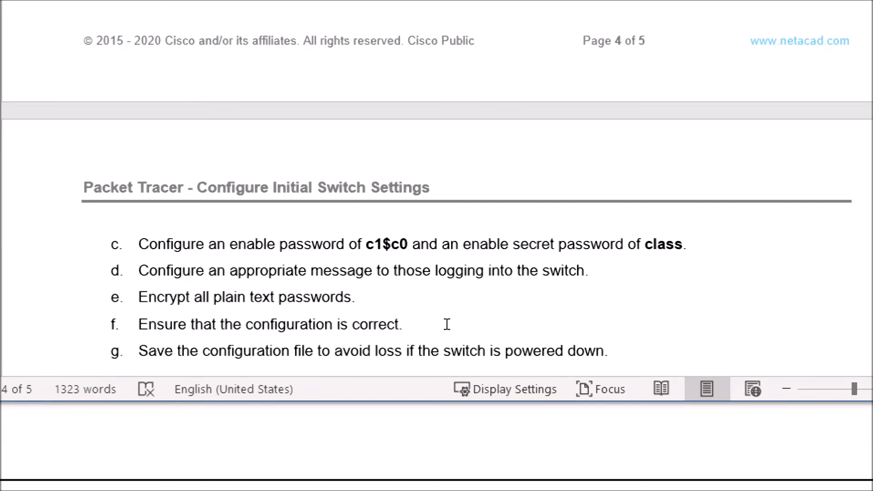
drag(547, 323, 412, 328)
key(Down)
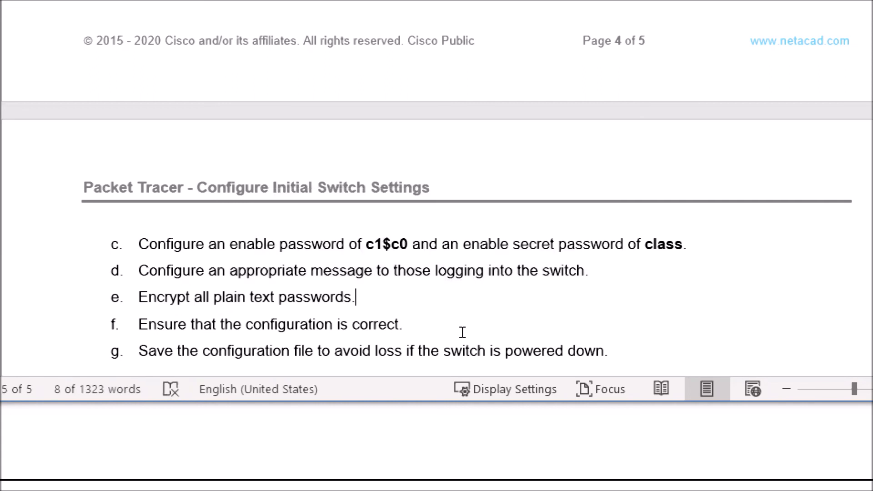
drag(465, 335, 352, 341)
key(Right)
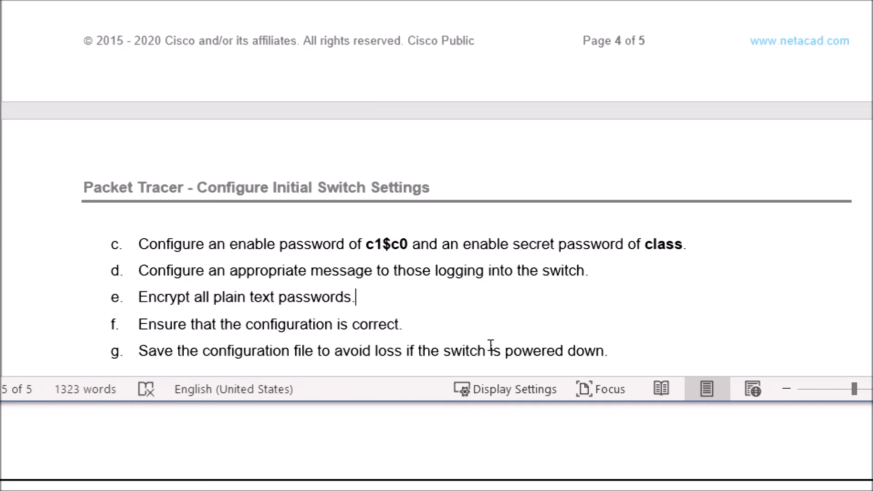
- Scroll through the remaining Part 5 items and Part 6 of the lab document, then return to S1's CLI
scroll(491, 345, down, 1)
drag(469, 321, 402, 323)
key(Right)
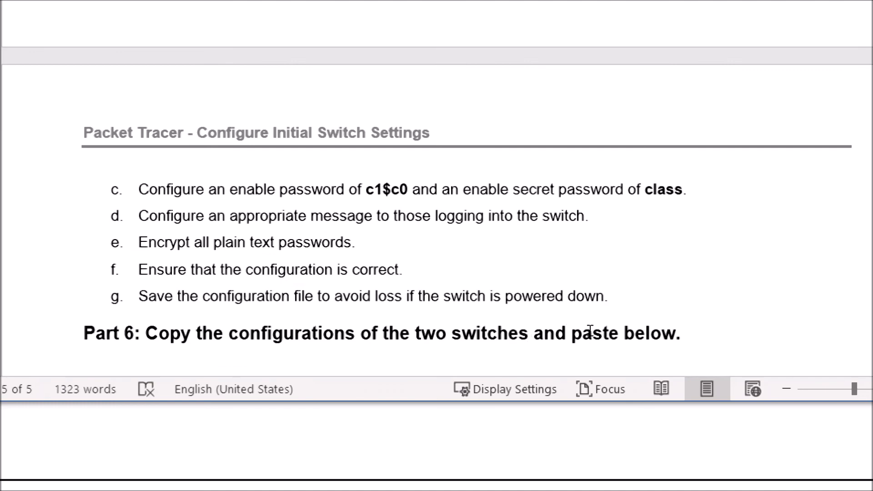
scroll(590, 331, up, 10)
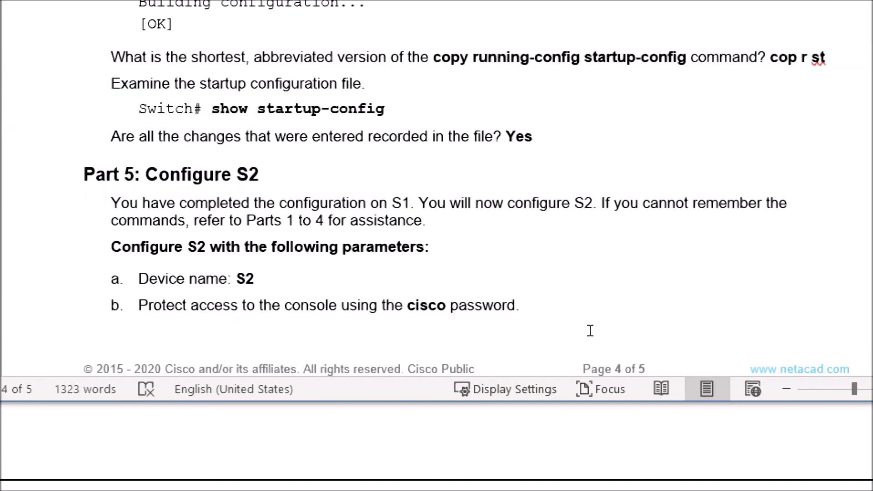
scroll(590, 331, down, 8)
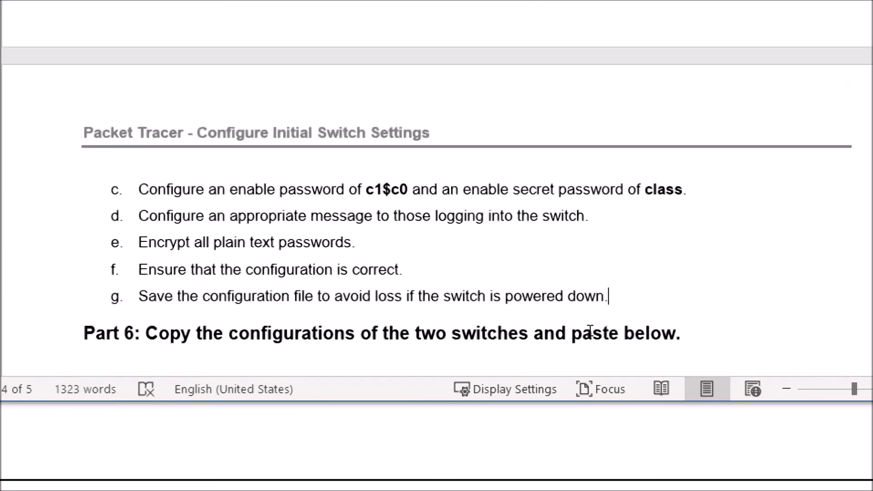
scroll(590, 331, down, 2)
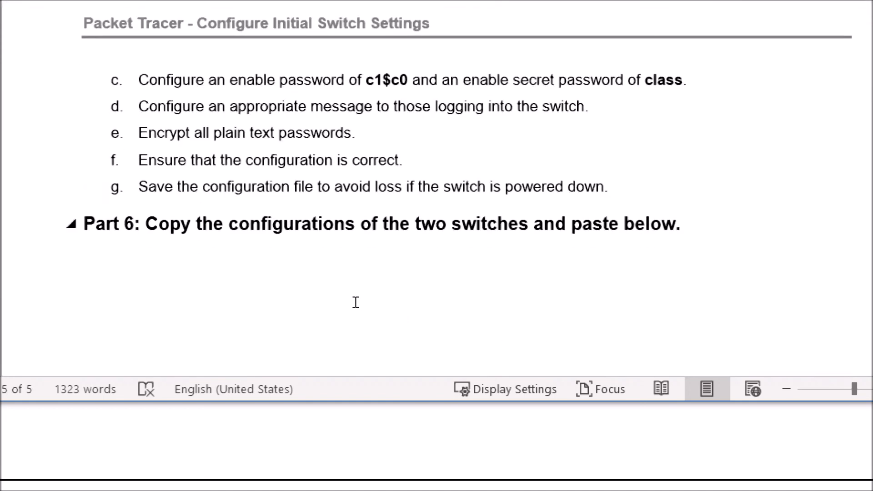
click(488, 319)
click(630, 298)
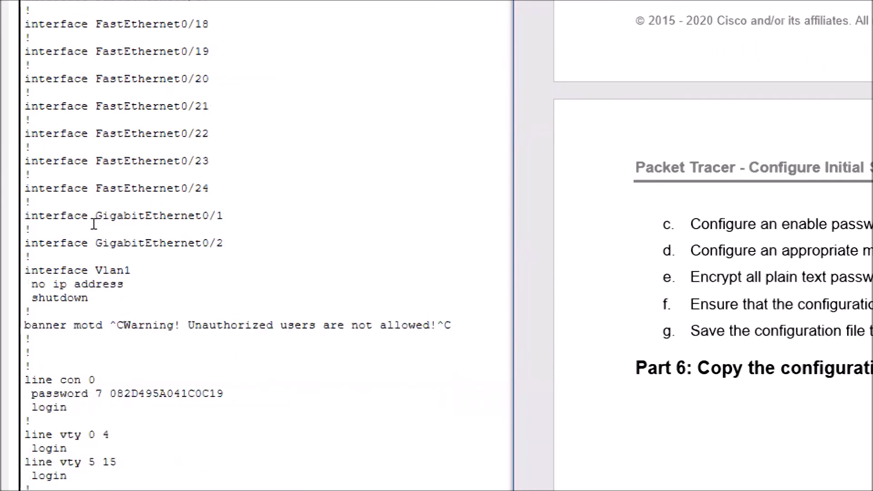
- Copy S1's startup configuration output from the CLI, from Using 1248 bytes through end
scroll(68, 122, up, 5)
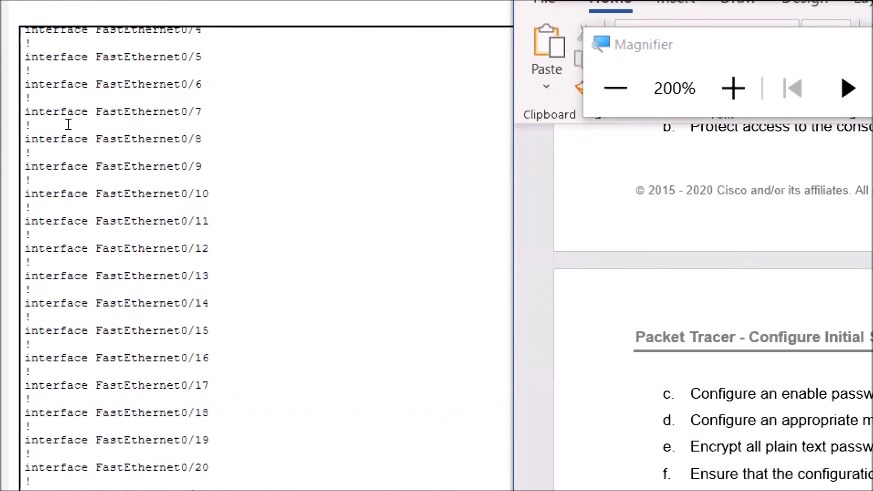
scroll(69, 124, down, 5)
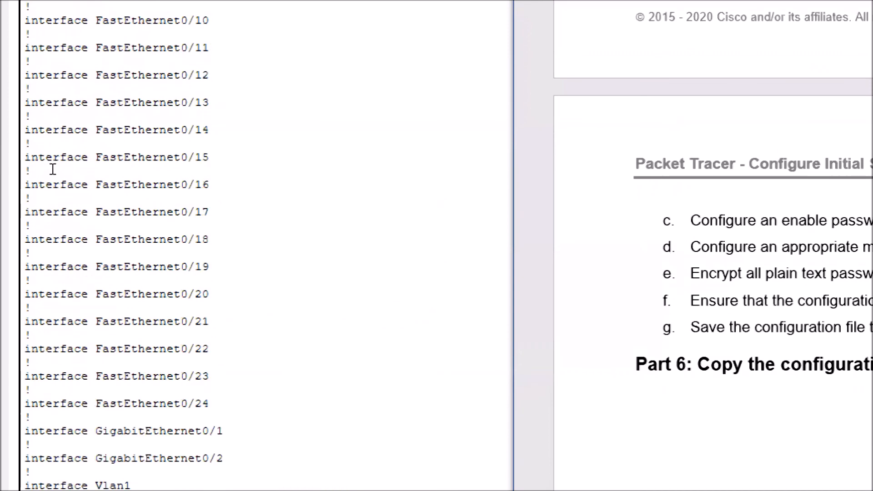
scroll(53, 169, up, 13)
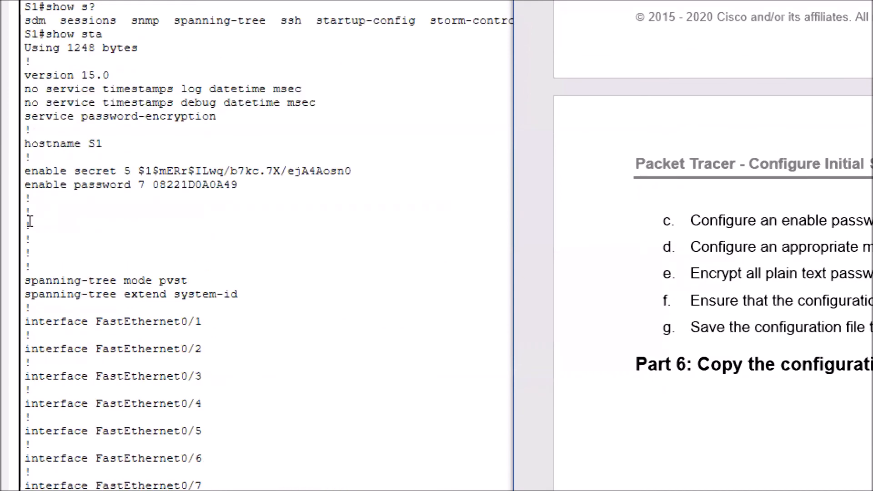
drag(12, 141, 44, 384)
scroll(59, 253, down, 9)
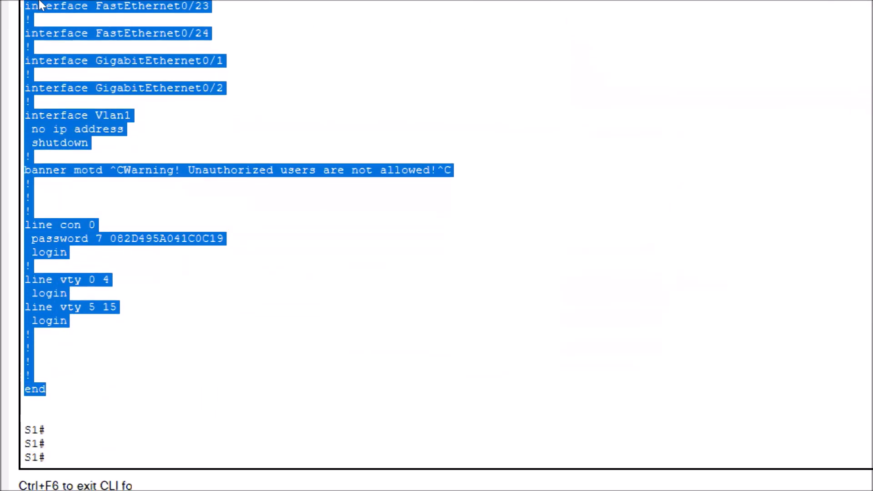
right_click(81, 112)
click(98, 119)
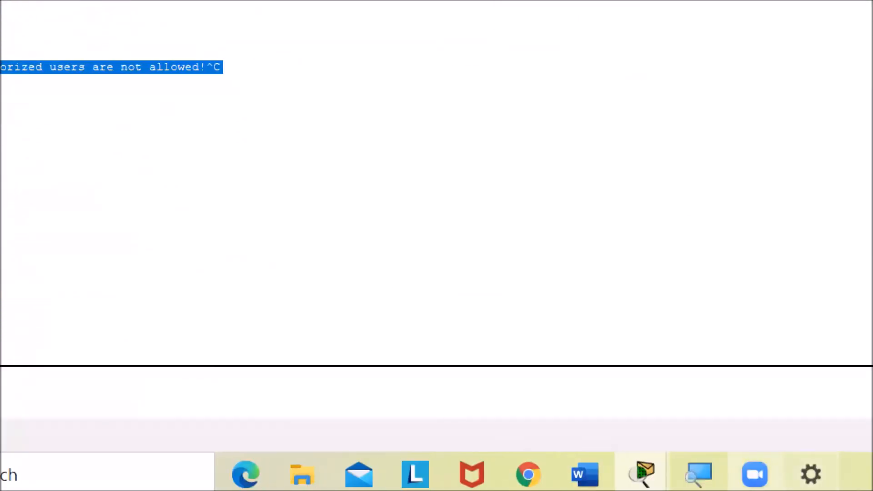
- Paste the S1 configuration below the Part 6 heading in the lab document, keeping source formatting
click(584, 474)
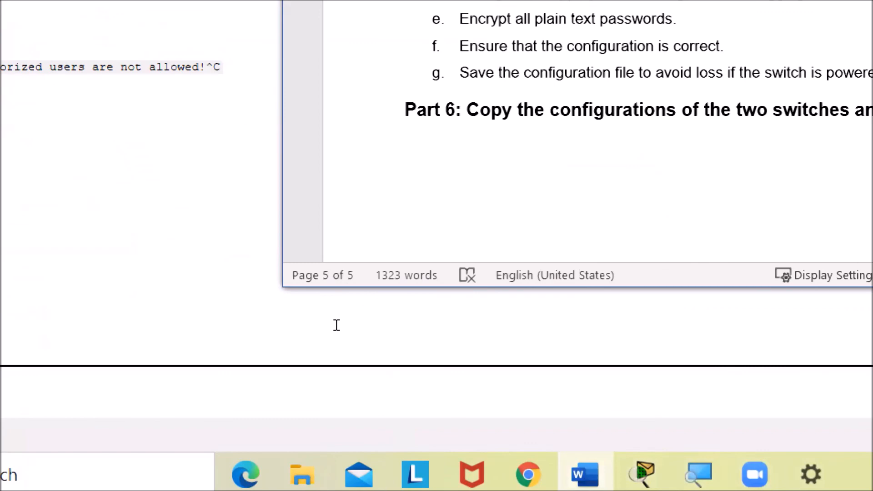
right_click(443, 170)
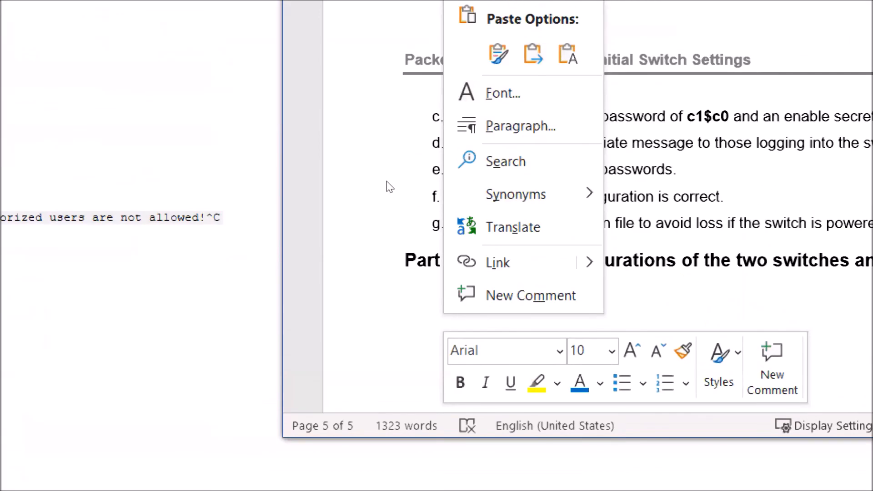
key(k)
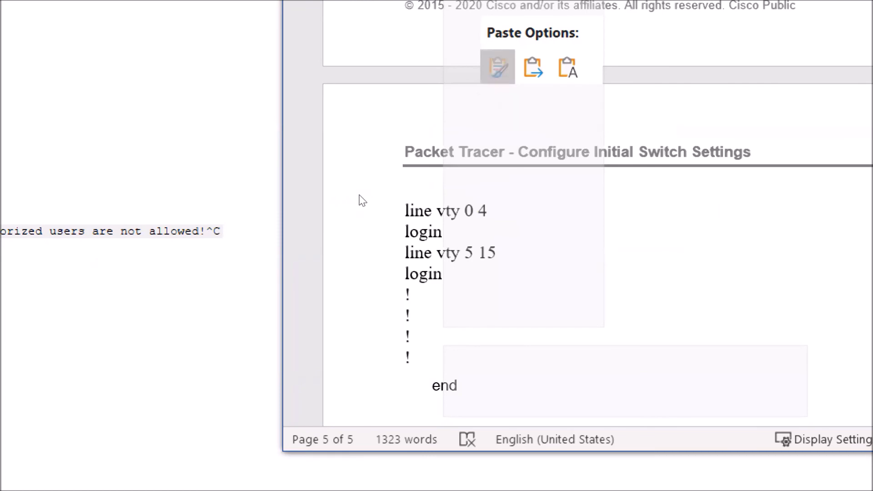
scroll(428, 321, up, 3)
scroll(428, 321, up, 15)
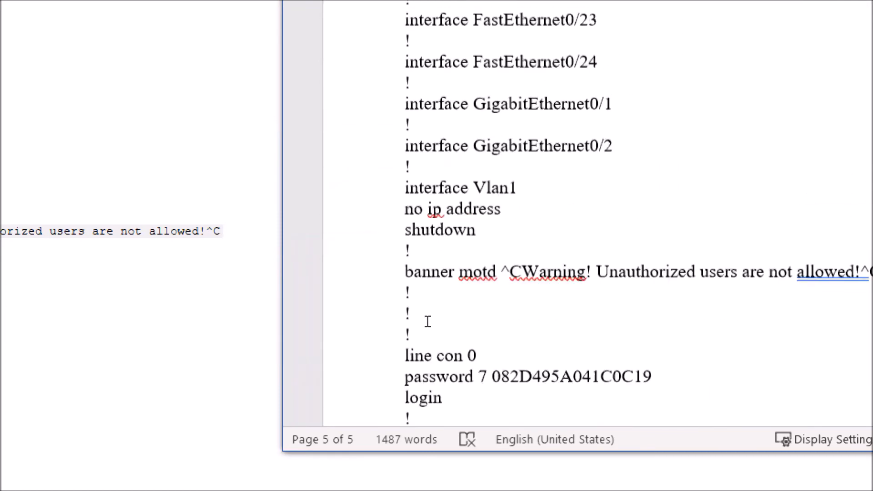
scroll(427, 321, up, 15)
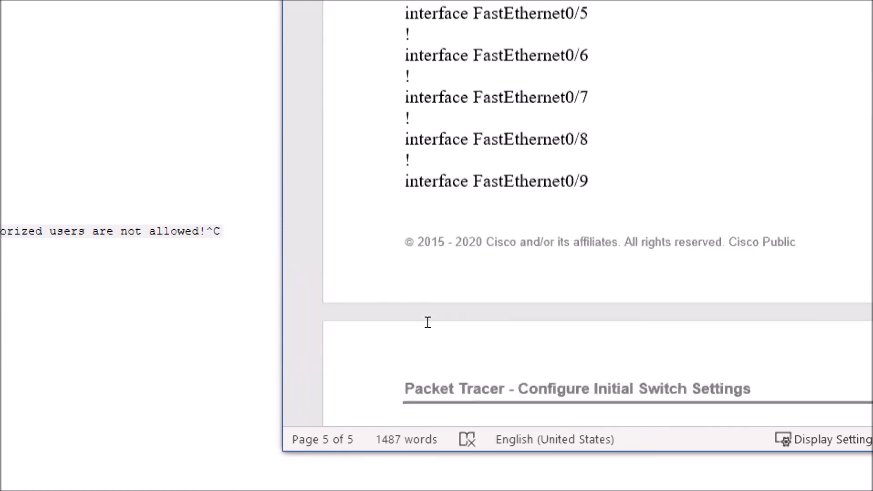
scroll(427, 321, up, 3)
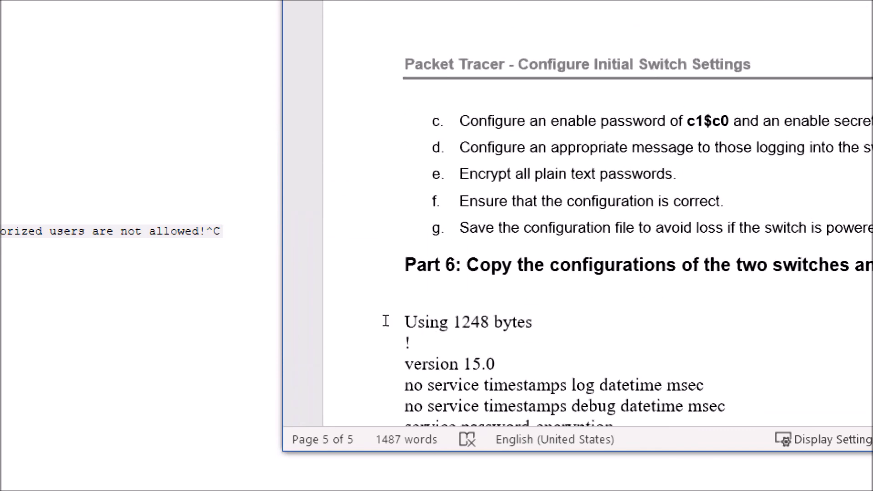
- Add the heading S1 CONFIGURATION on a new line above the pasted configuration
key(Return)
text(SW1)
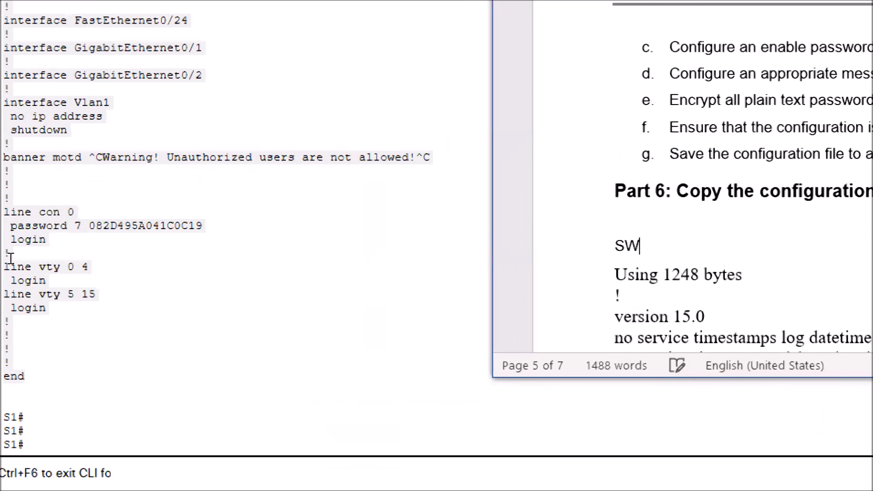
key(BackSpace)
key(BackSpace)
text(1 CONFIGURAT)
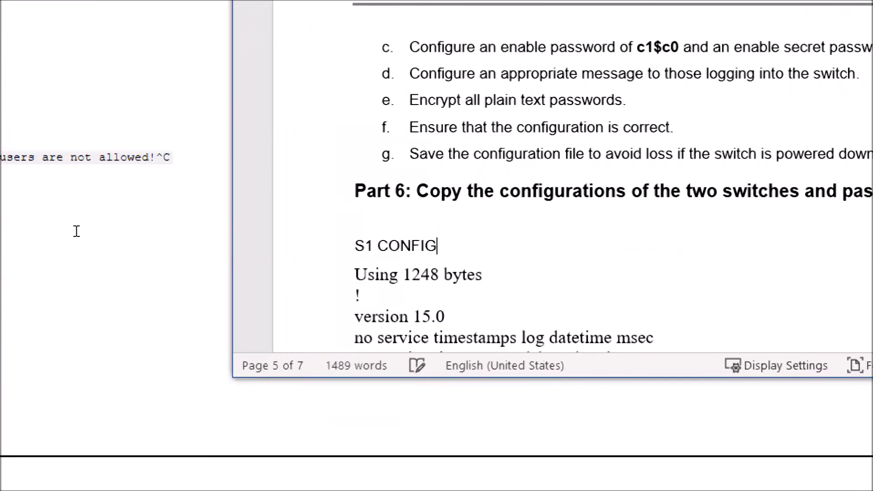
text(ION)
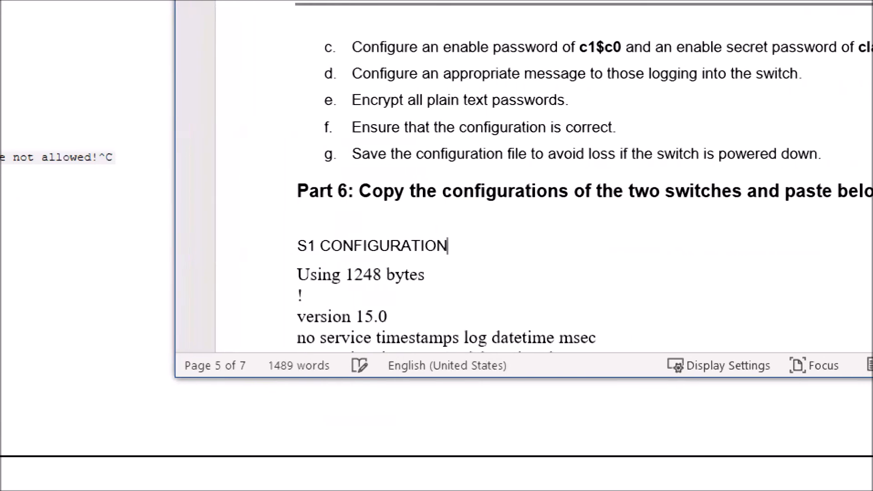
- Scroll through the pasted S1 configuration in the lab document to review it
drag(287, 246, 374, 156)
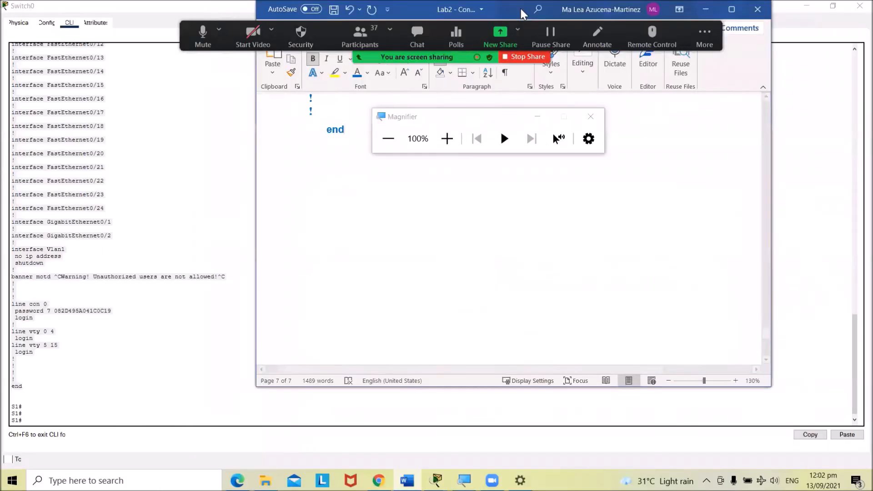
drag(520, 14, 532, 47)
scroll(583, 203, up, 10)
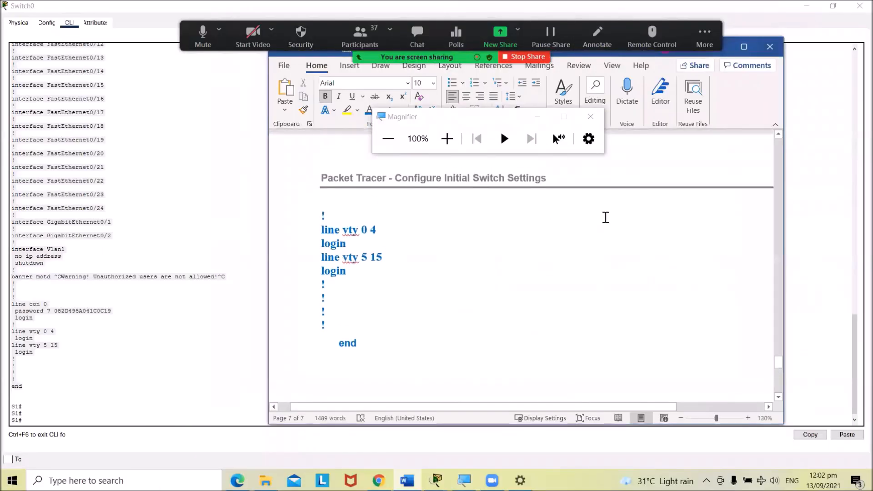
scroll(605, 217, up, 15)
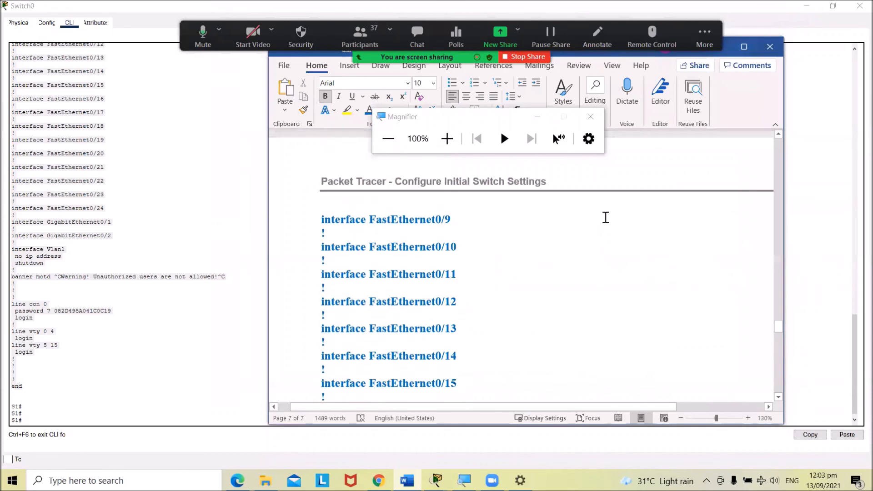
scroll(605, 217, up, 5)
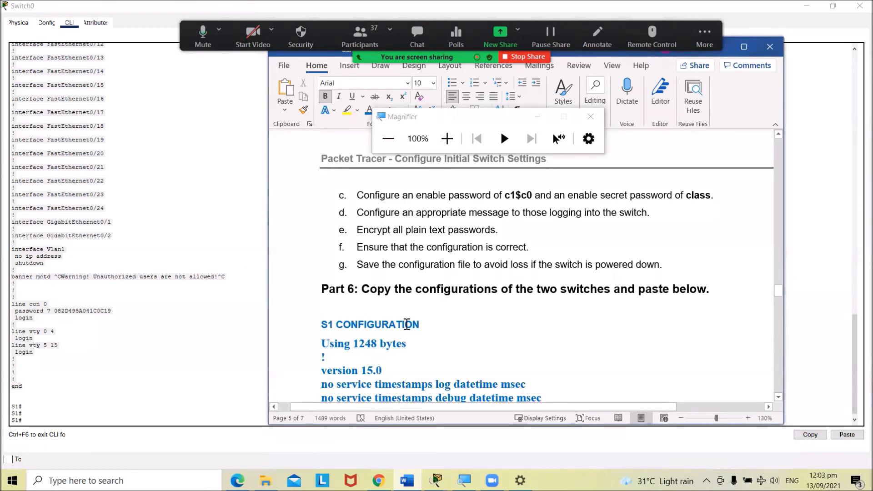
scroll(404, 324, down, 3)
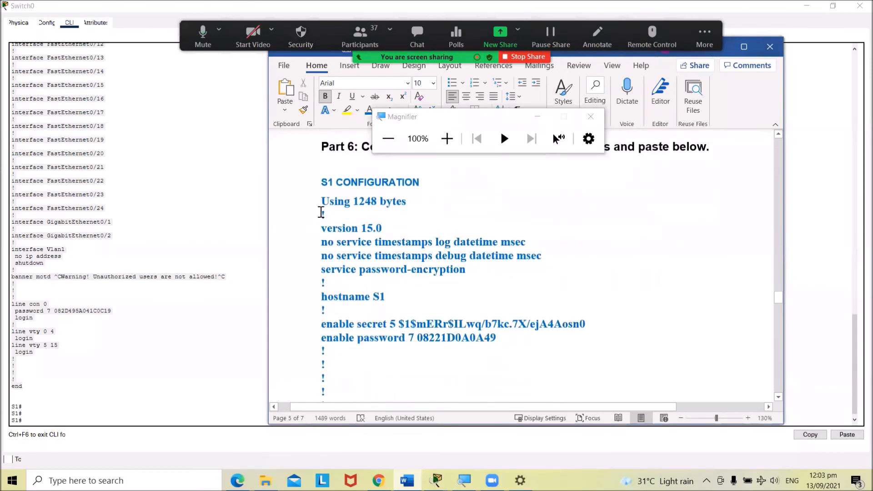
click(323, 201)
scroll(323, 201, up, 1)
scroll(366, 259, down, 10)
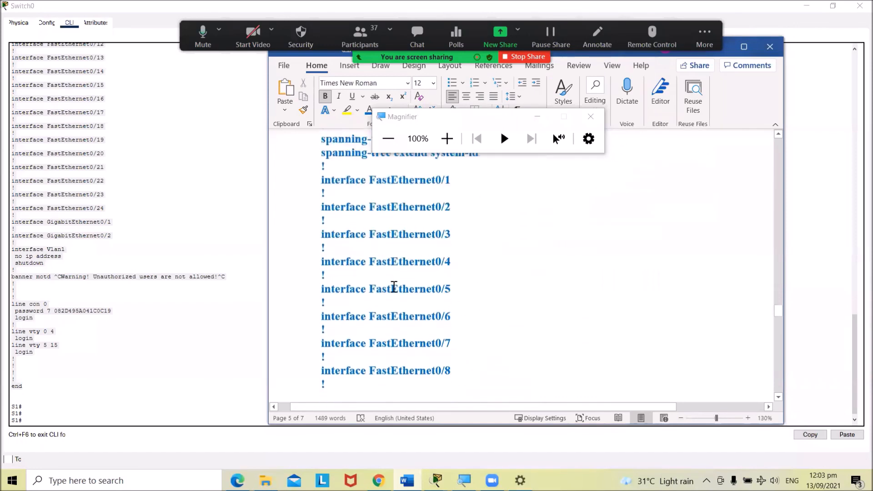
scroll(395, 291, down, 12)
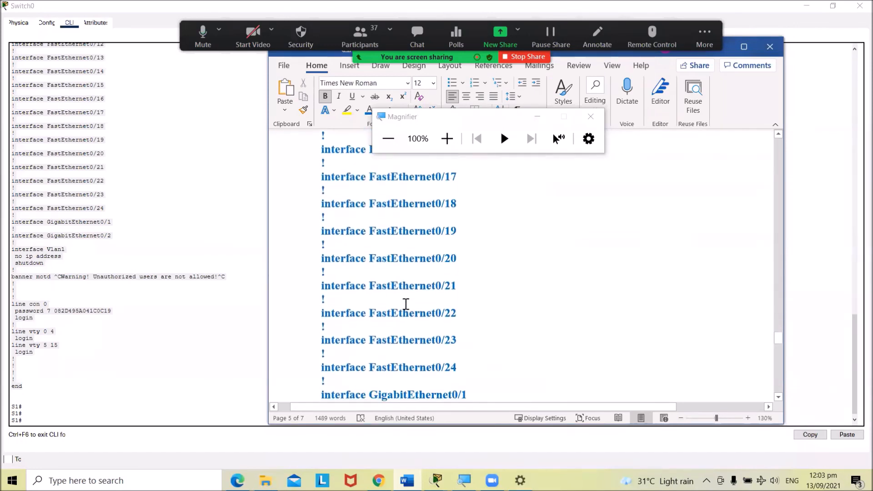
- Add an S2 CONFIGURATION heading on a new line after the pasted configuration's end line
scroll(409, 314, down, 9)
click(381, 312)
key(Return)
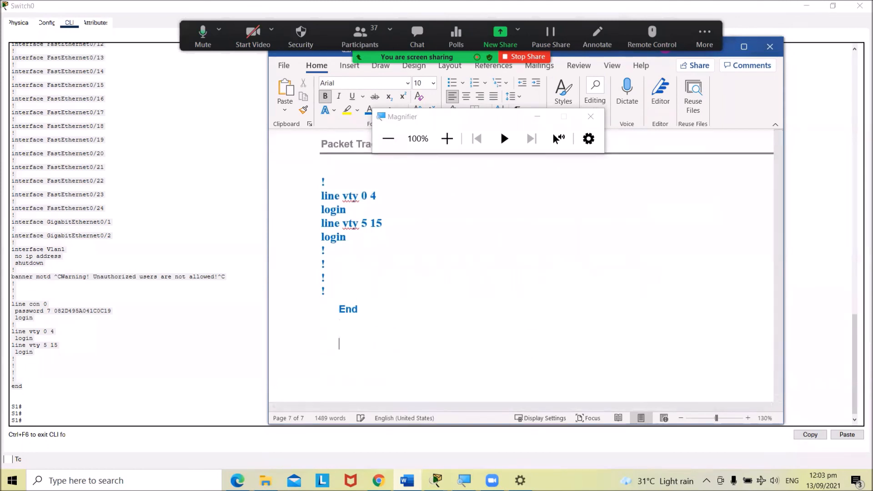
text(S2 CONFIGURATION)
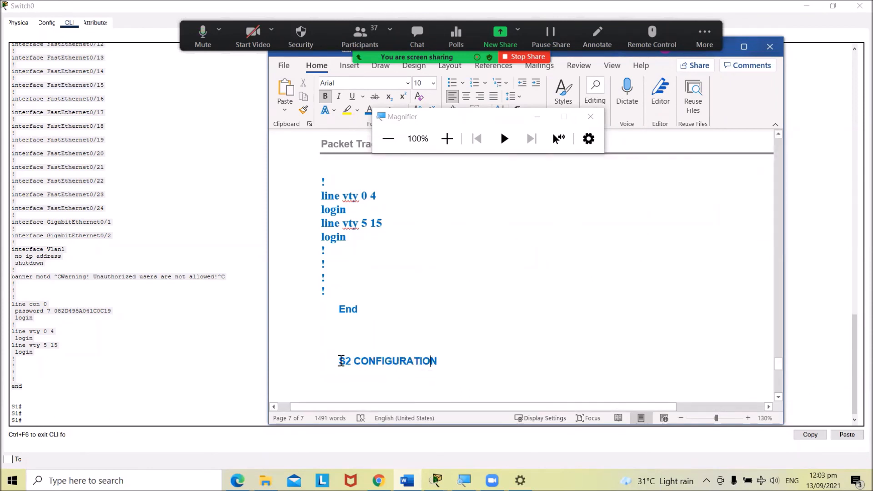
key(BackSpace)
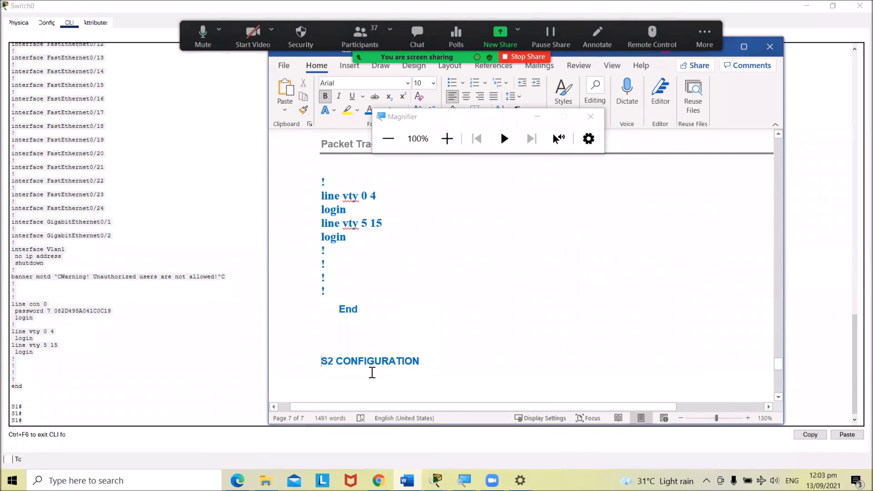
key(Return)
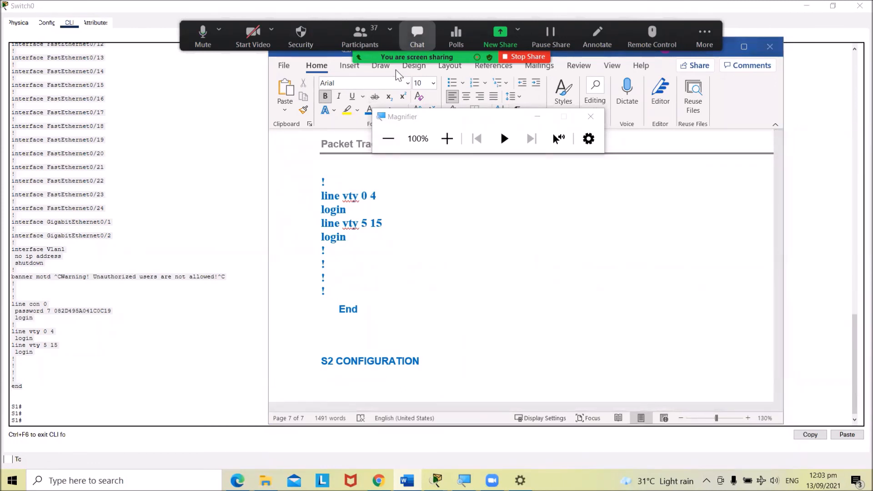
drag(413, 50, 409, 59)
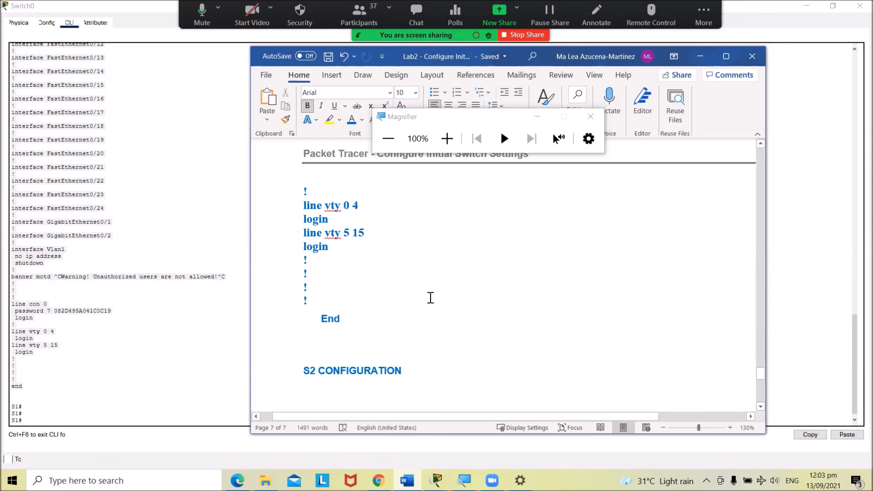
drag(760, 374, 760, 155)
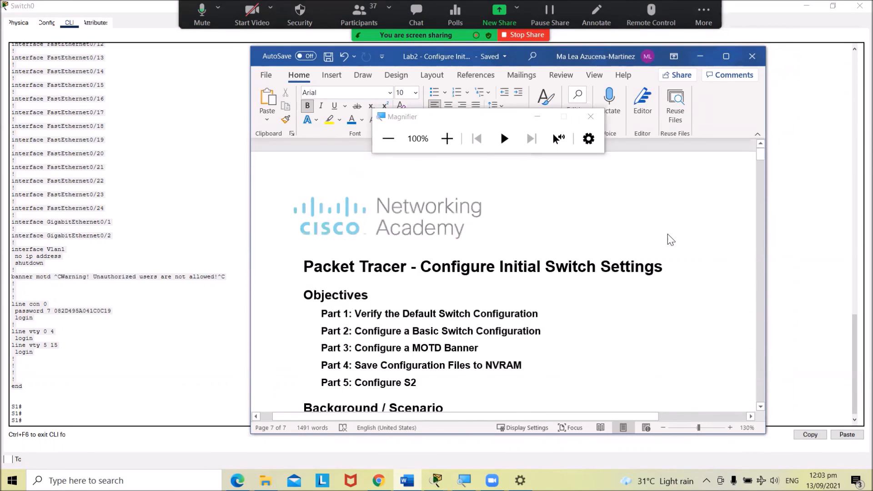